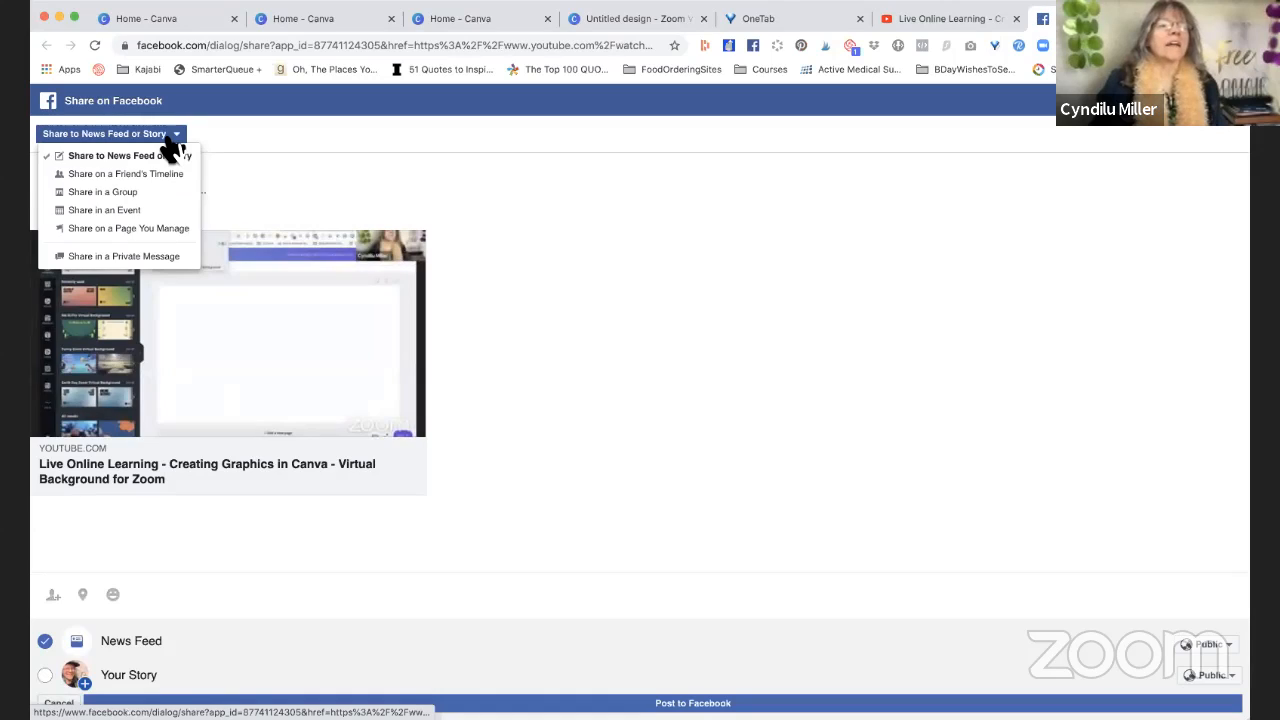
- Set the YouTube video to be shared in the Live Online Learning group for Social Media Graphics & Getting Started
{"action": "left_click", "coordinate": [176, 194]}
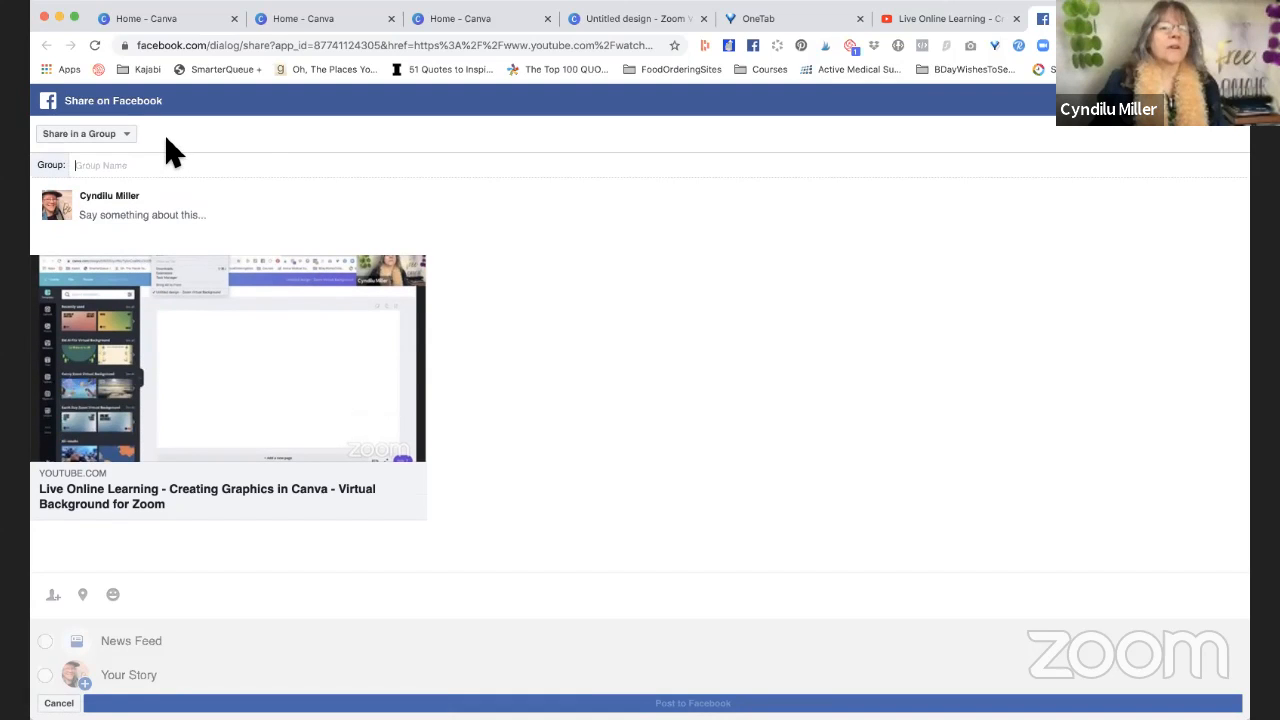
{"action": "left_click", "coordinate": [152, 168]}
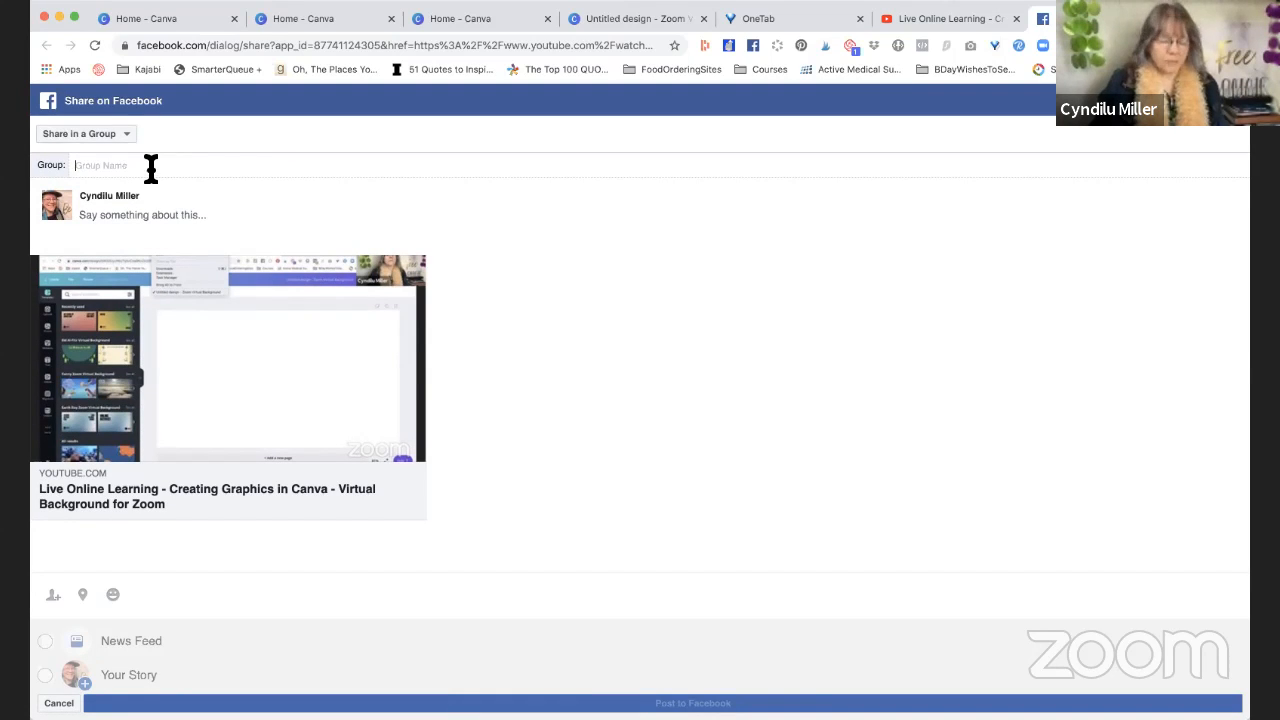
{"action": "type", "text": "Live"}
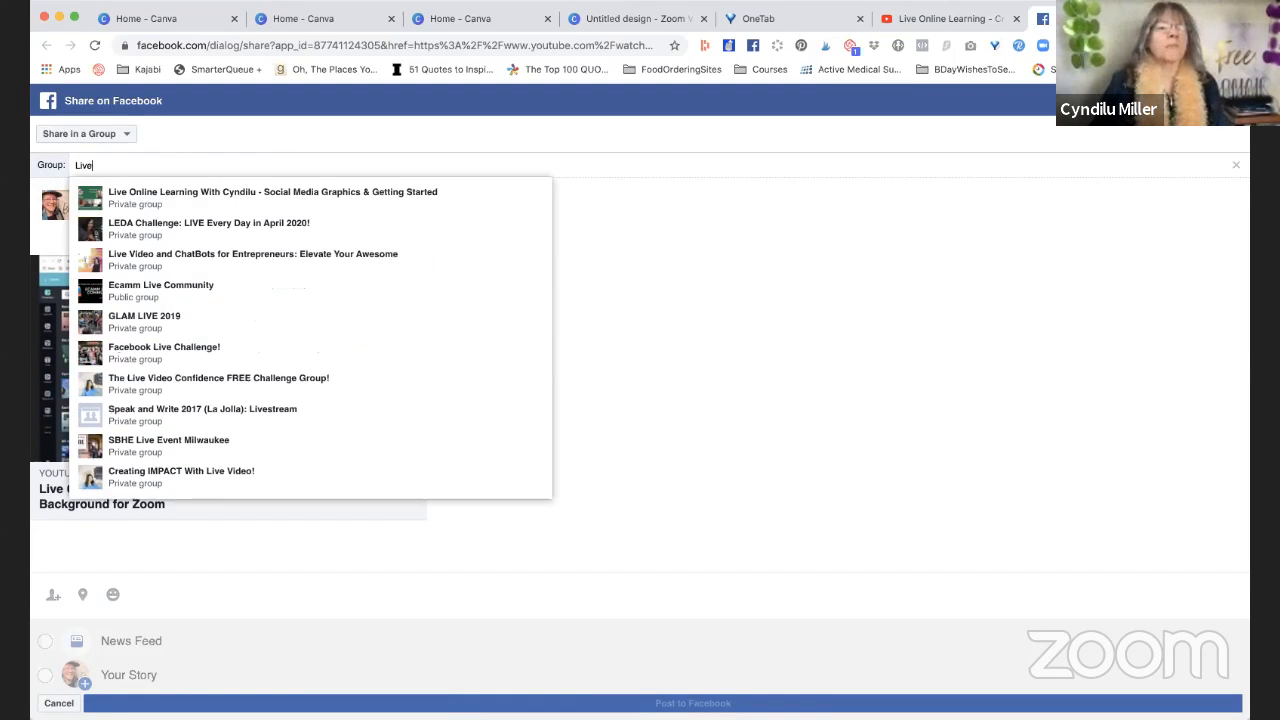
{"action": "left_click", "coordinate": [177, 195]}
- Begin the post message with "Hey going live on YT as FB was not playing nice!"
{"action": "left_click", "coordinate": [200, 215]}
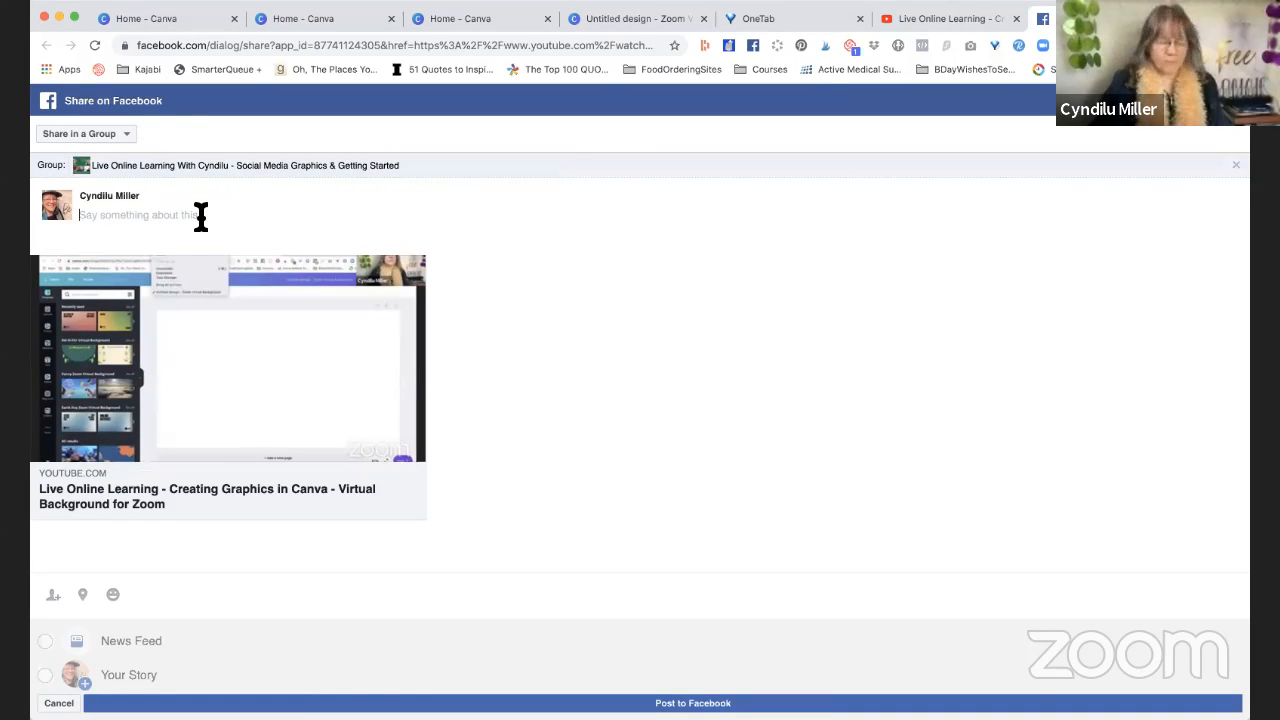
{"action": "type", "text": "Hey going t"}
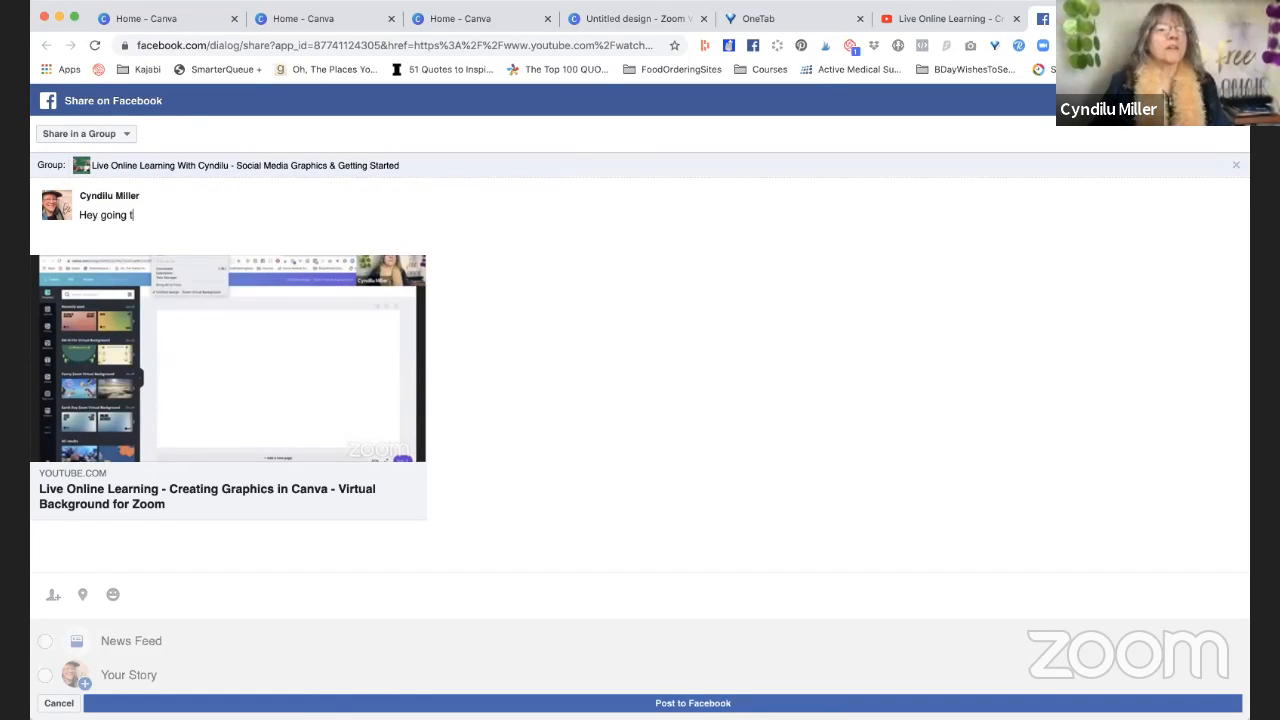
{"action": "type", "text": "ive on You"}
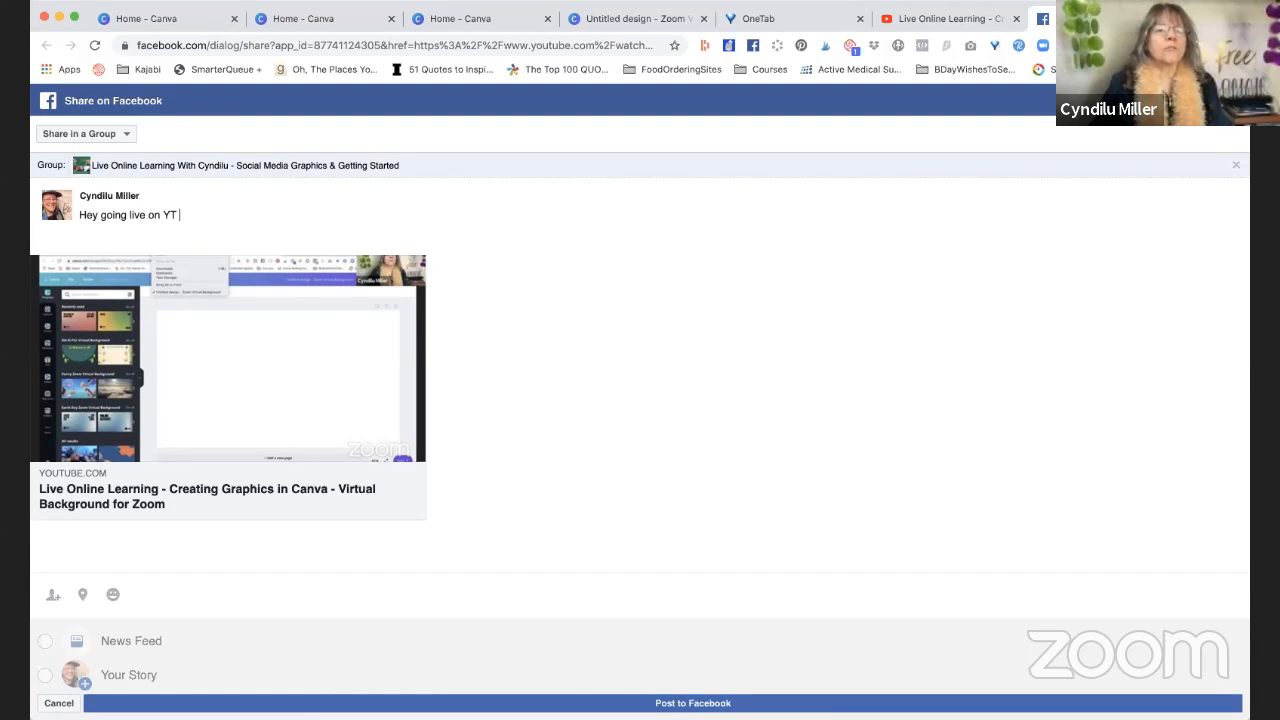
{"action": "type", "text": "as FB wa"}
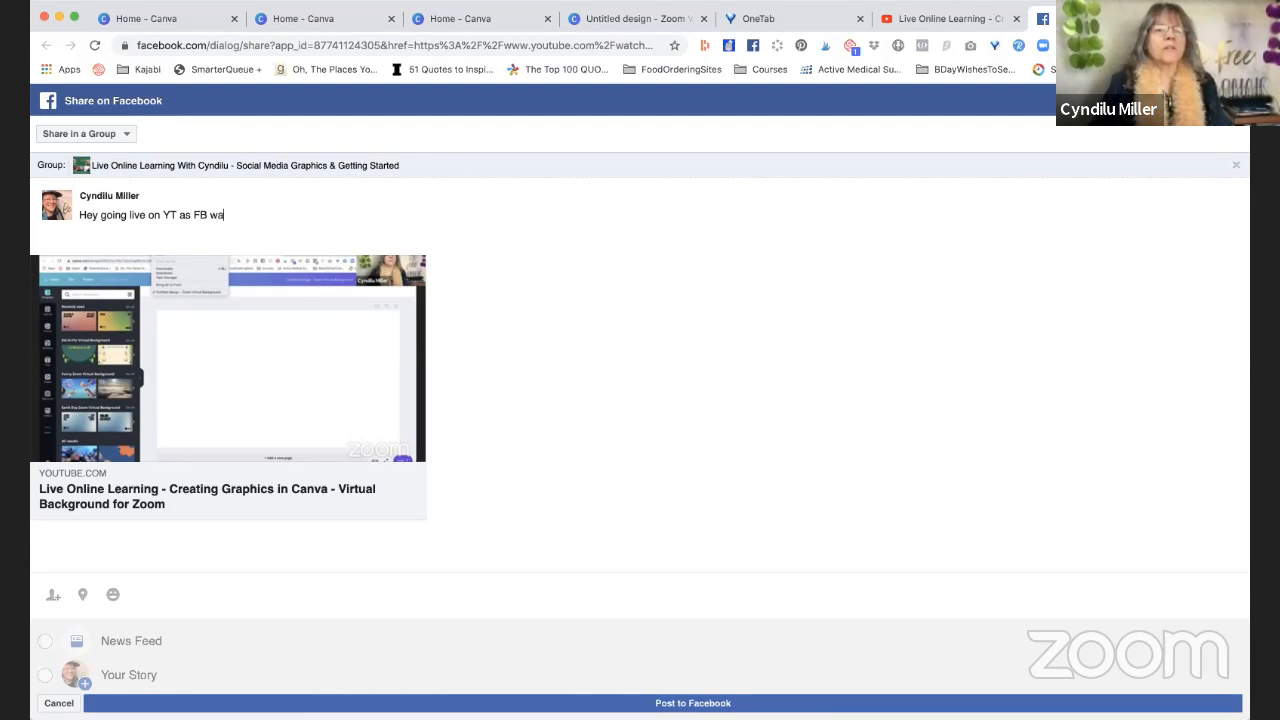
{"action": "type", "text": "s not"}
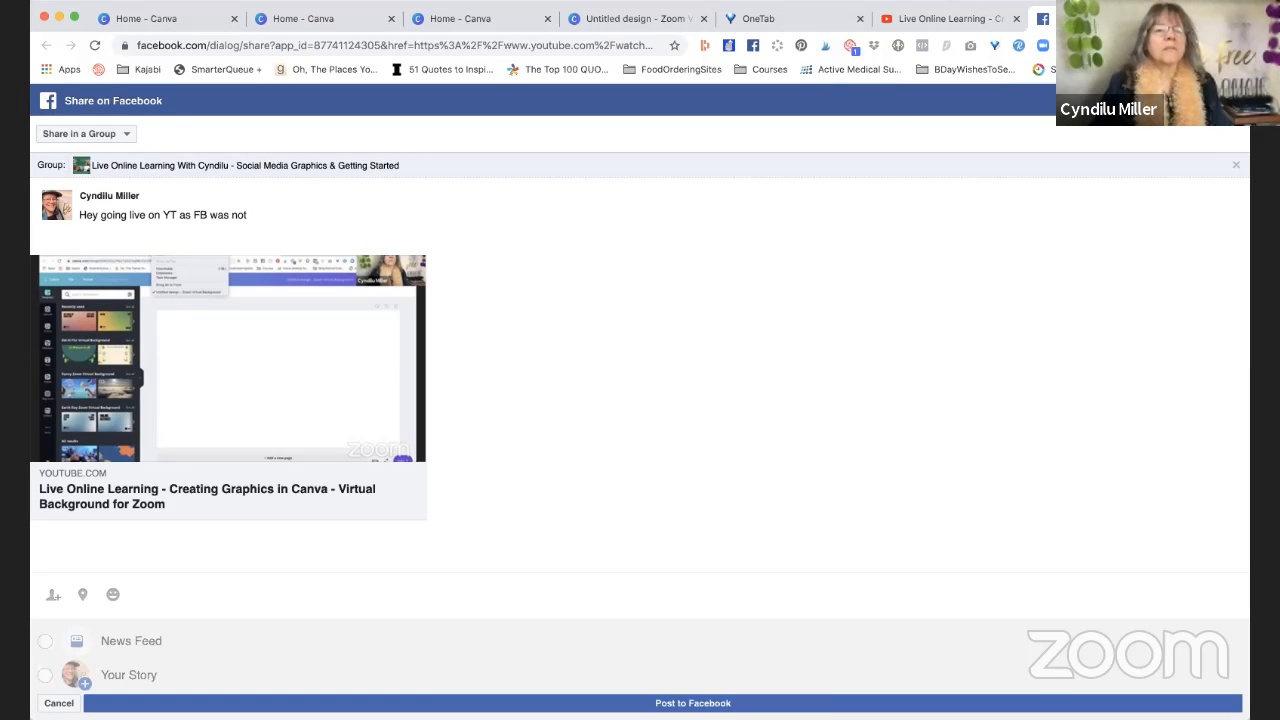
{"action": "key", "text": "BackSpace"}
{"action": "key", "text": "BackSpace"}
{"action": "type", "text": "playi"}
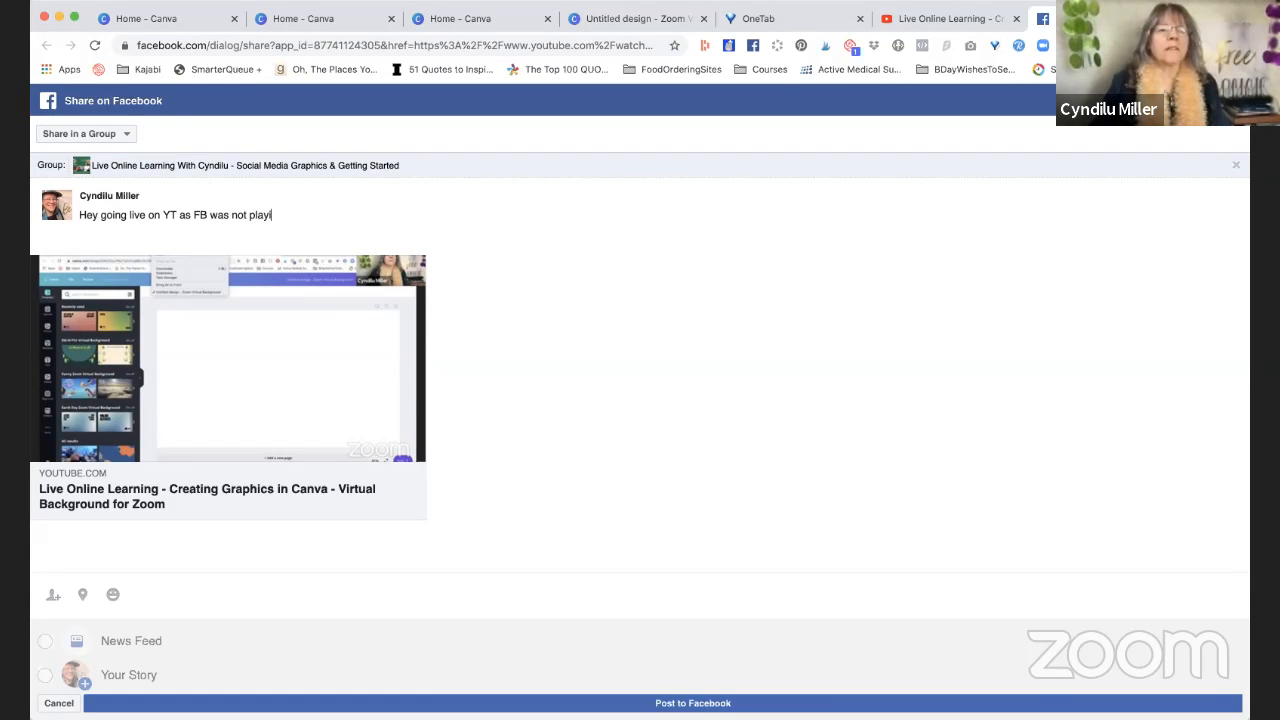
{"action": "type", "text": "ng nice"}
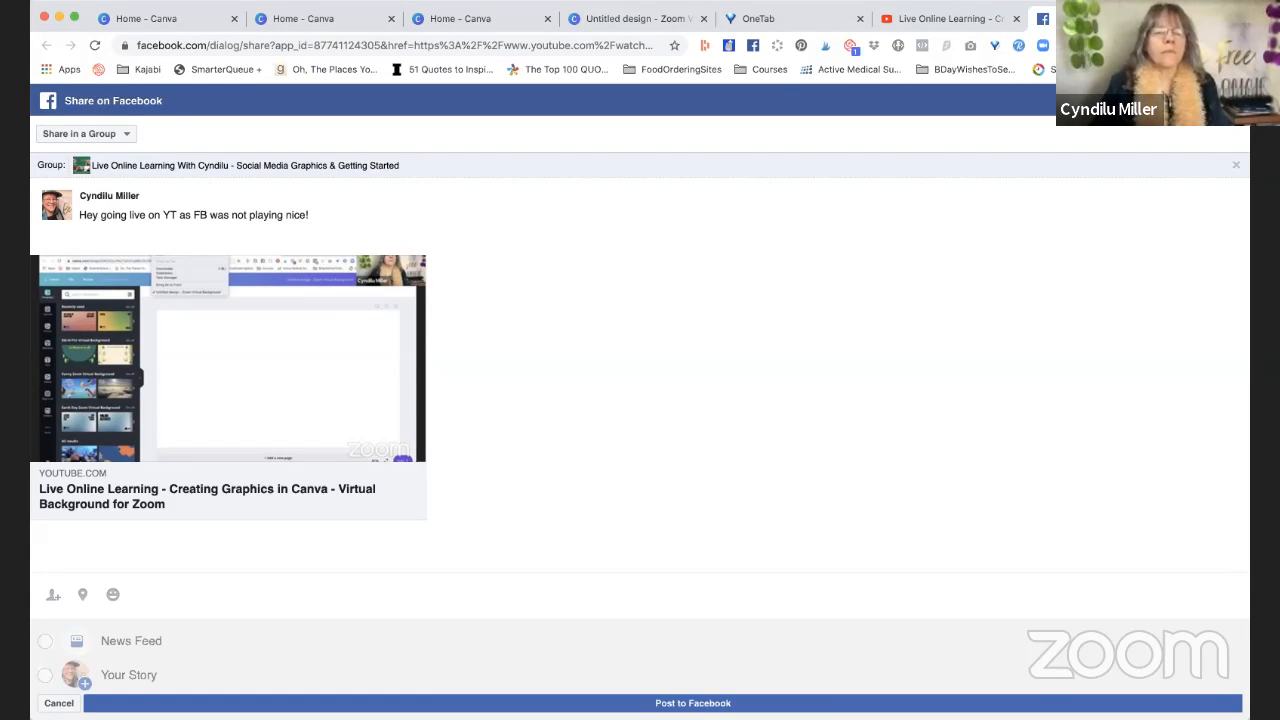
- Continue the message with "Come on over and join in the convo as I create live!"
{"action": "type", "text": "!  Come o"}
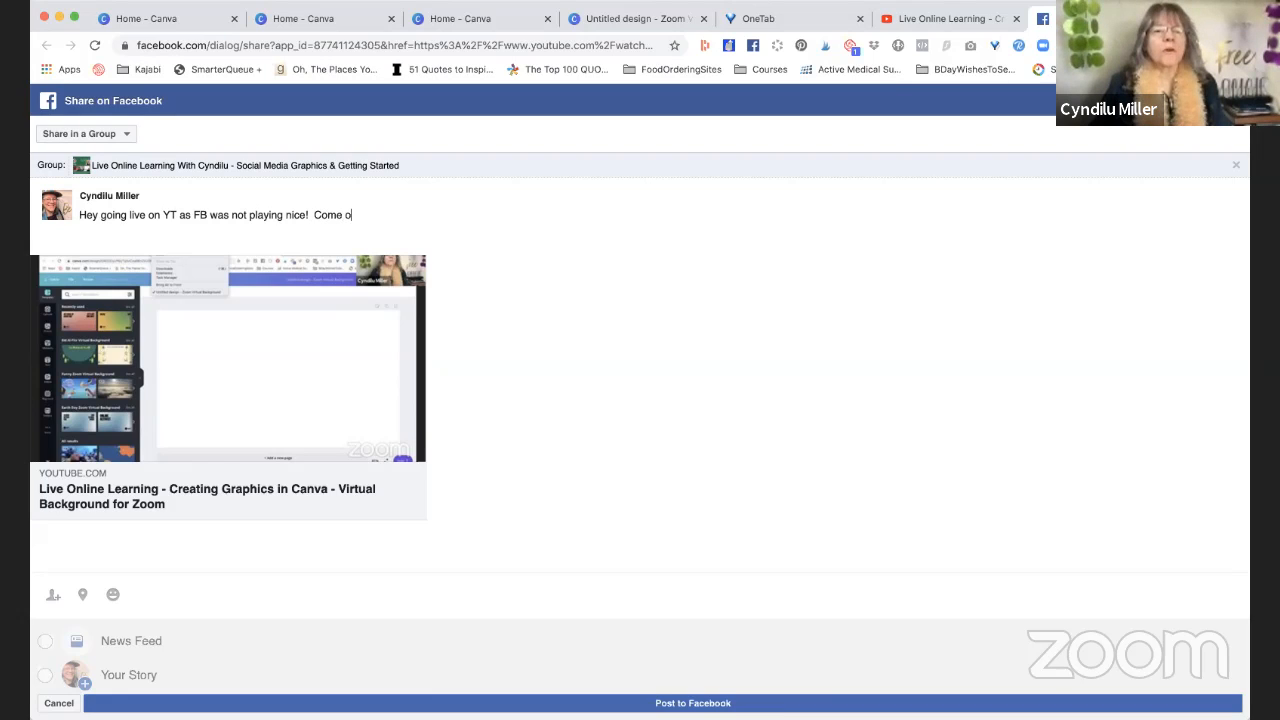
{"action": "type", "text": "n over and joine in"}
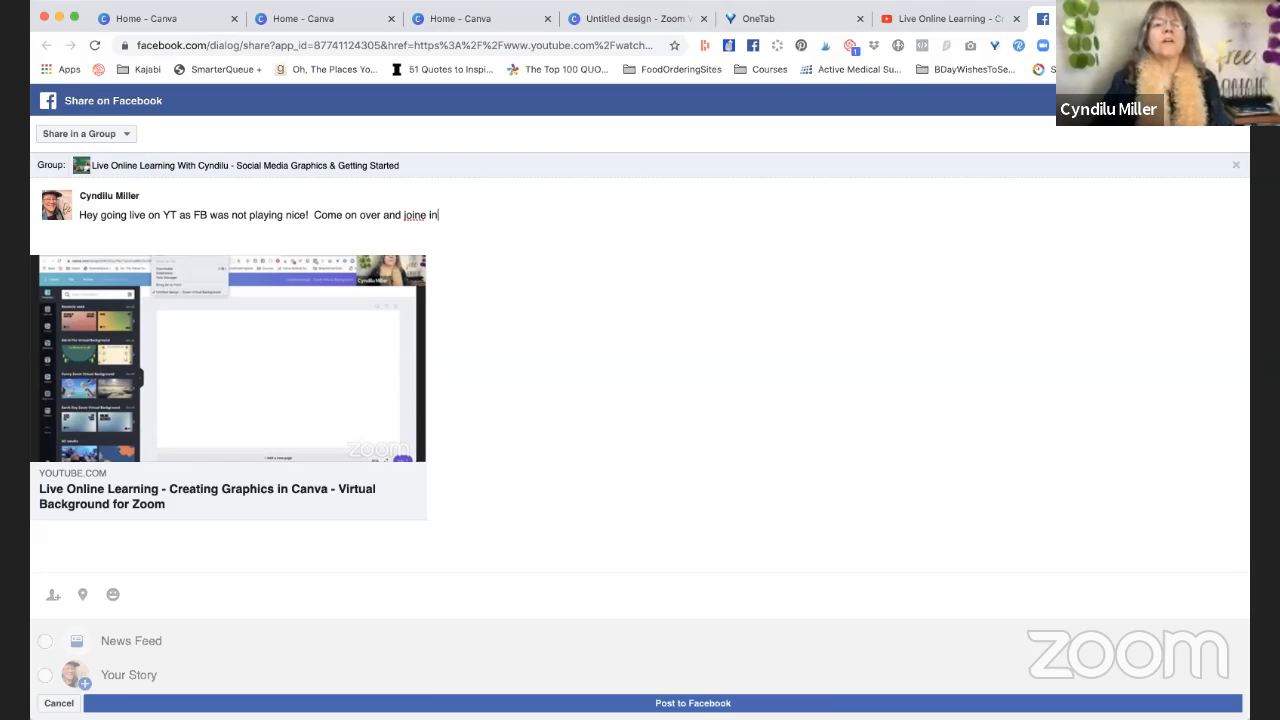
{"action": "key", "text": "BackSpace"}
{"action": "key", "text": "BackSpace"}
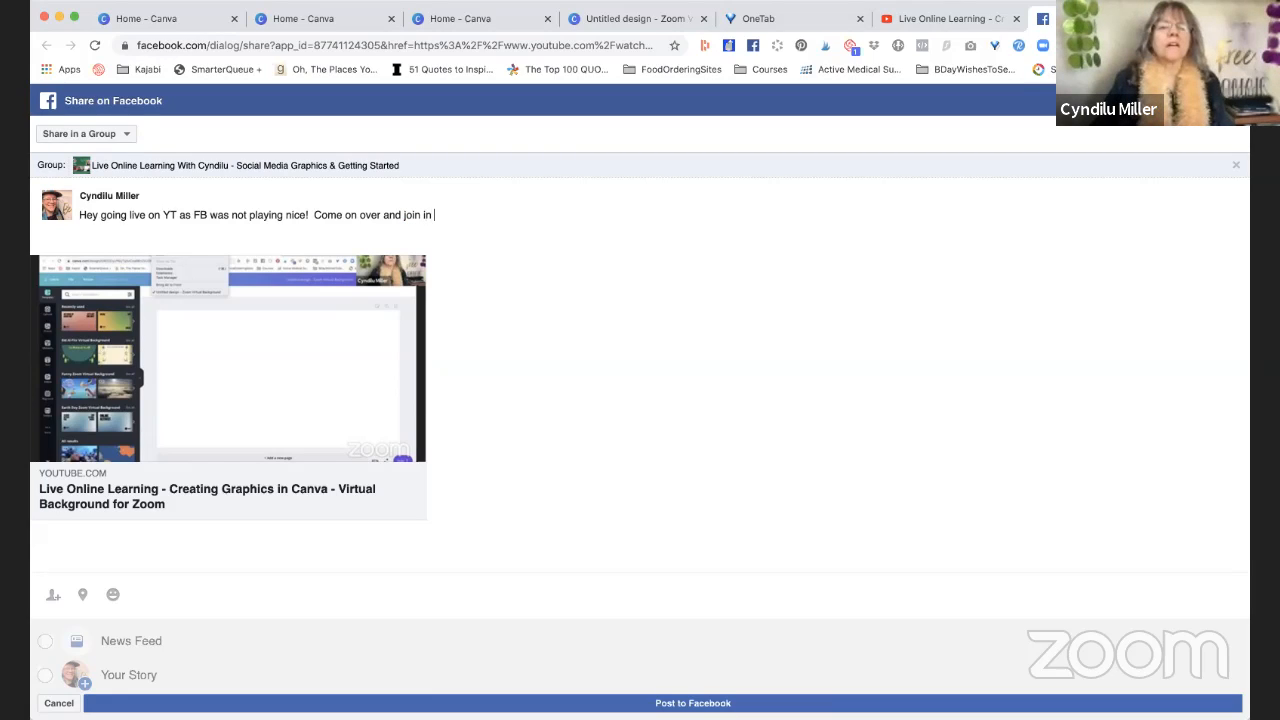
{"action": "type", "text": "he conv"}
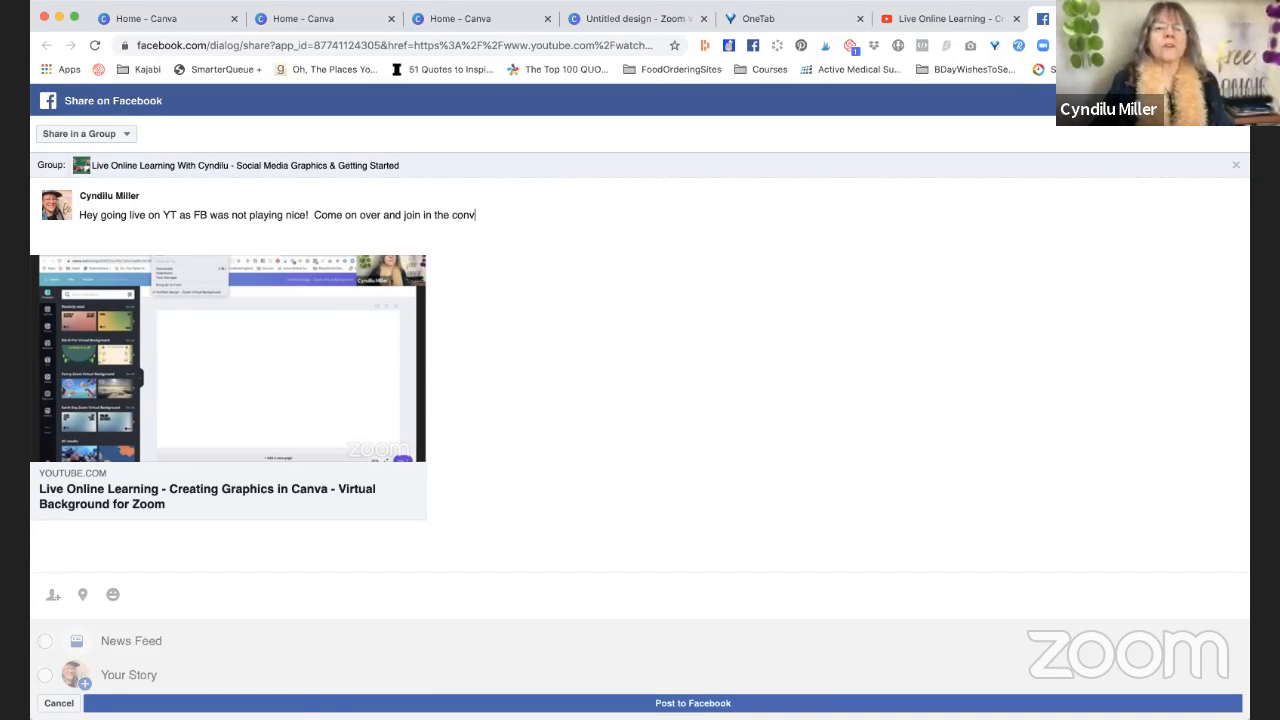
{"action": "type", "text": "o as I cr"}
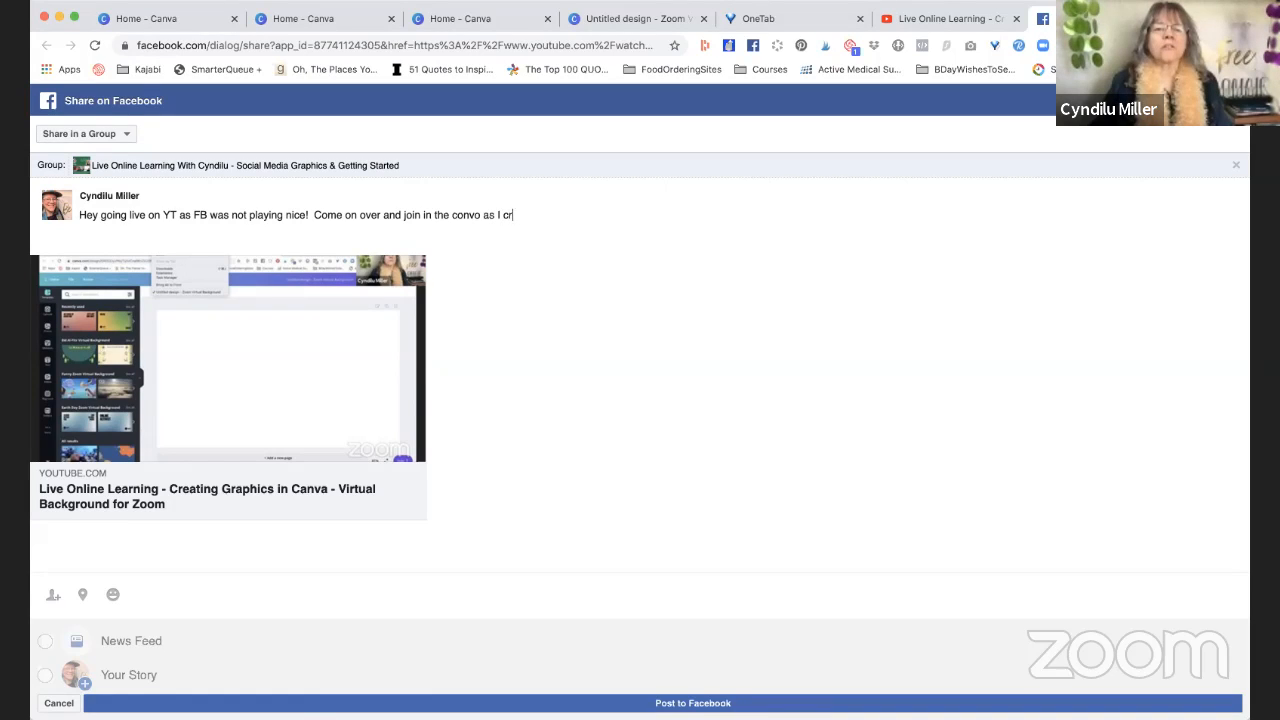
{"action": "type", "text": "eate live"}
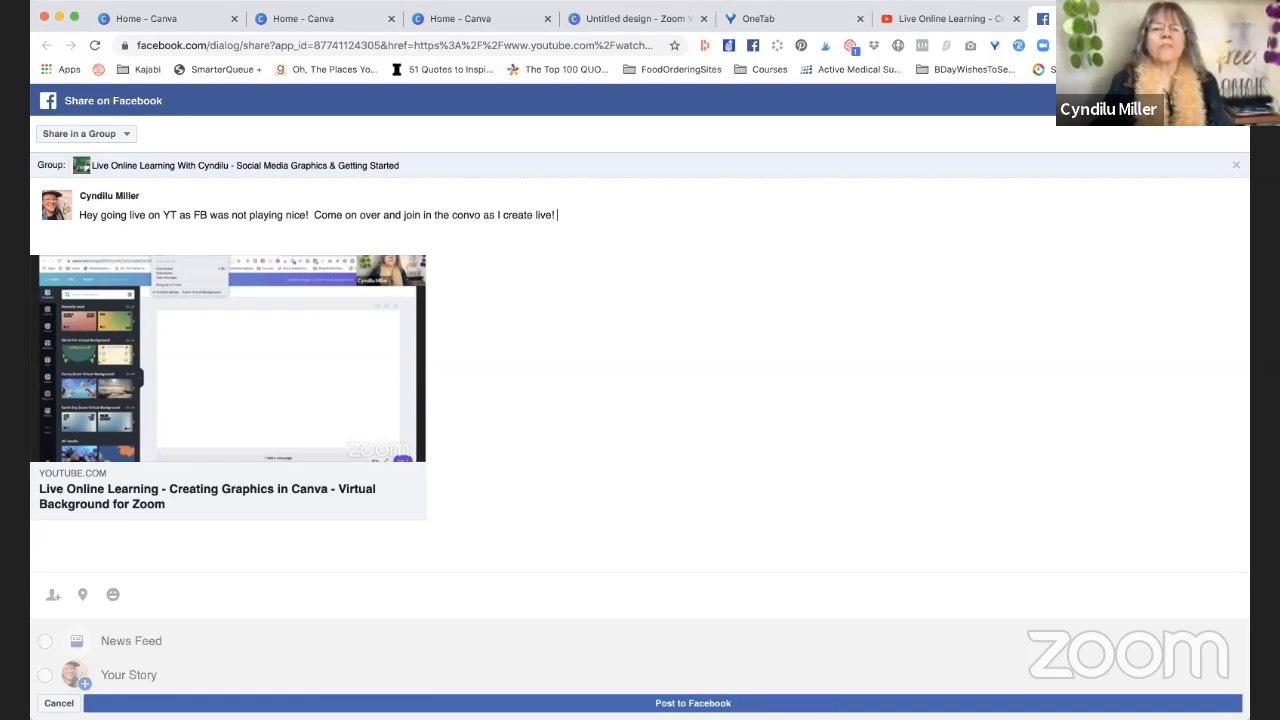
{"action": "type", "text": "!"}
- Add a separate paragraph reading "Creating a Virtual Background for Zoom using Canva!" and publish the post to the group
{"action": "key", "text": "Return"}
{"action": "key", "text": "Return"}
{"action": "type", "text": "Creating a Virt"}
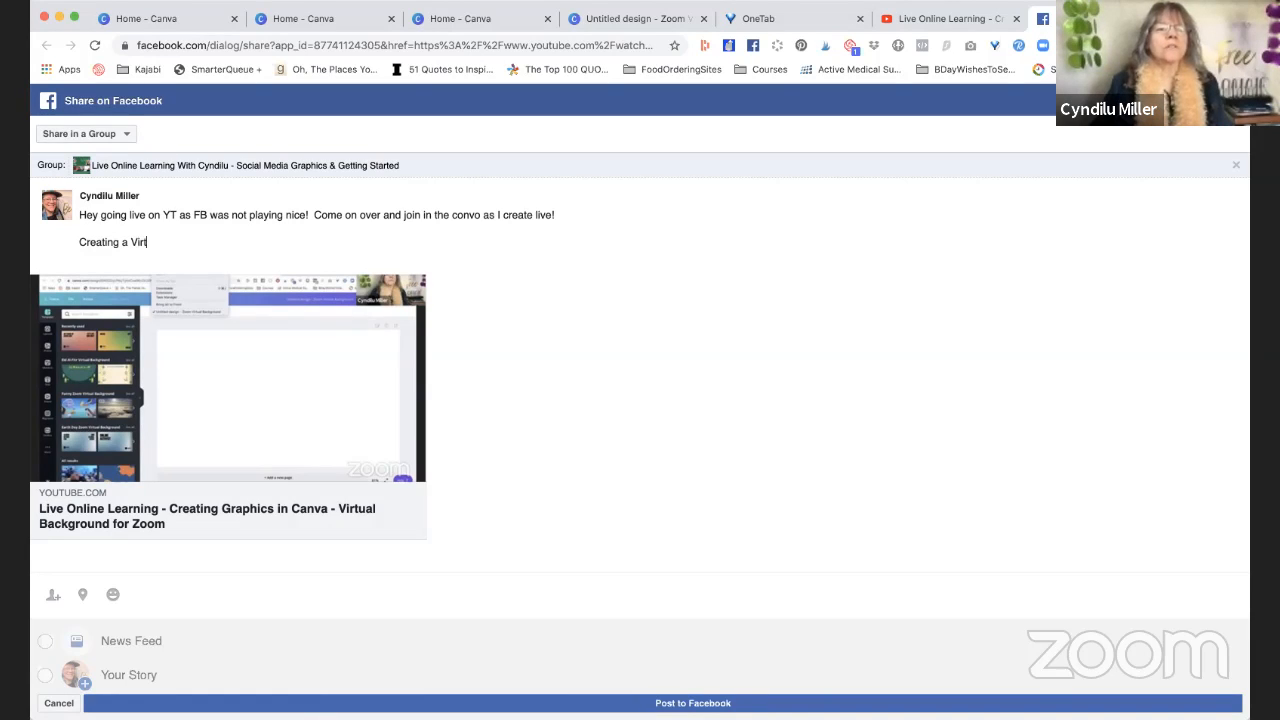
{"action": "type", "text": "ual Back"}
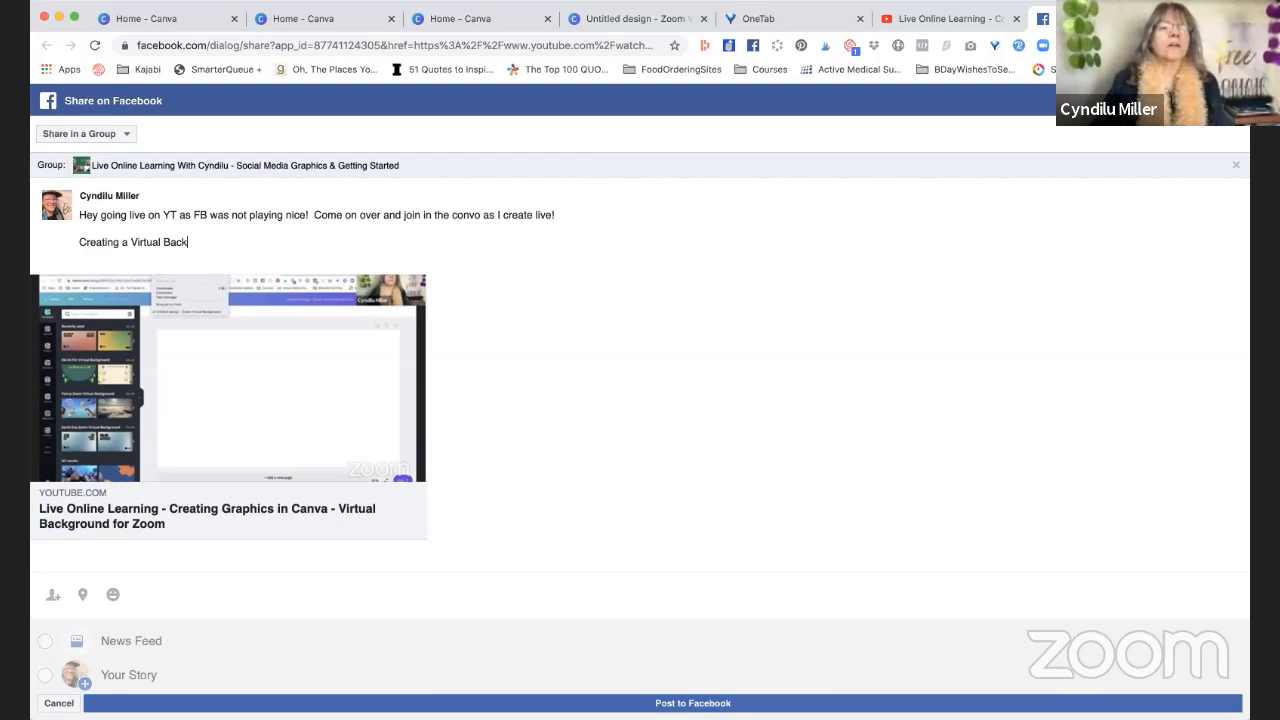
{"action": "type", "text": "ground for Z"}
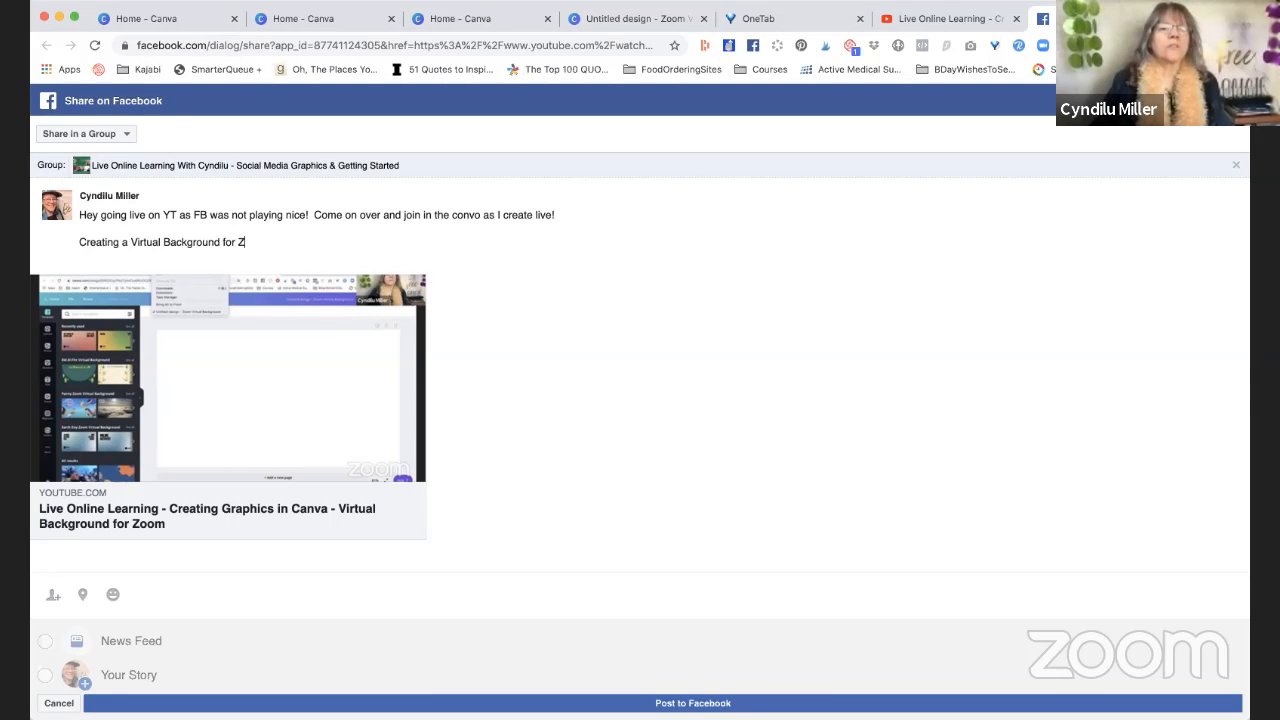
{"action": "type", "text": "oom using"}
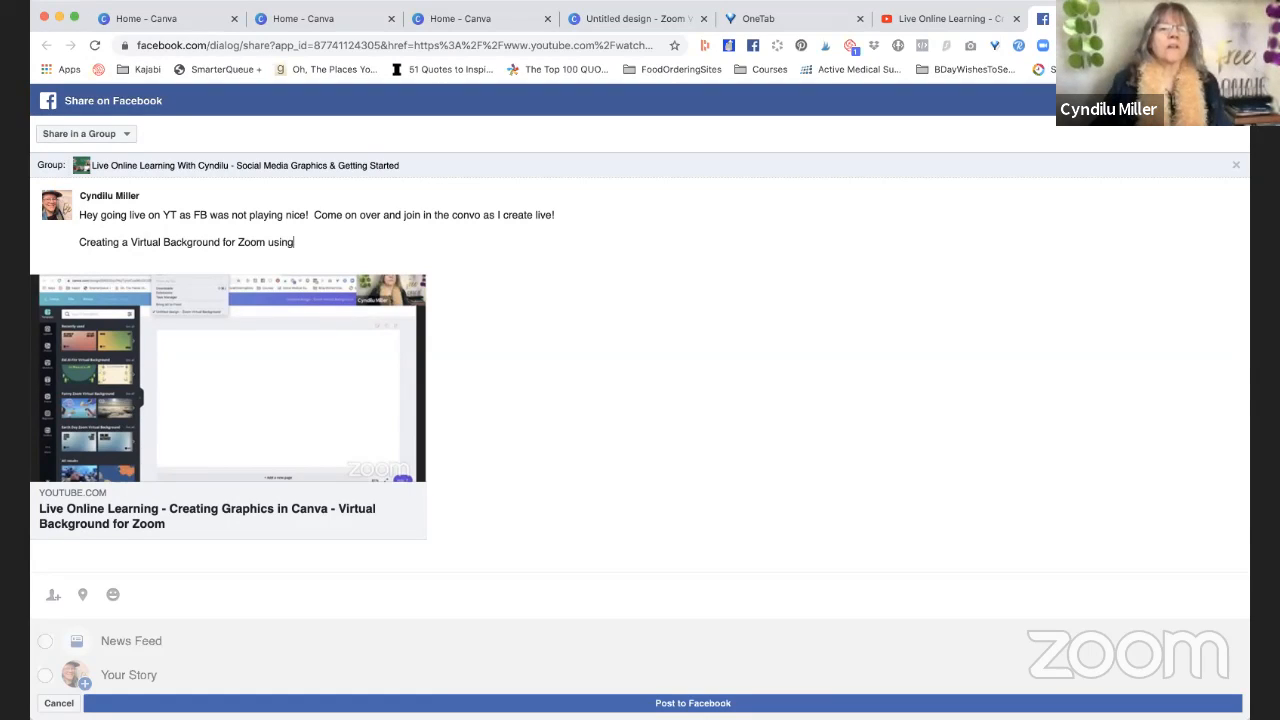
{"action": "type", "text": " Canva!"}
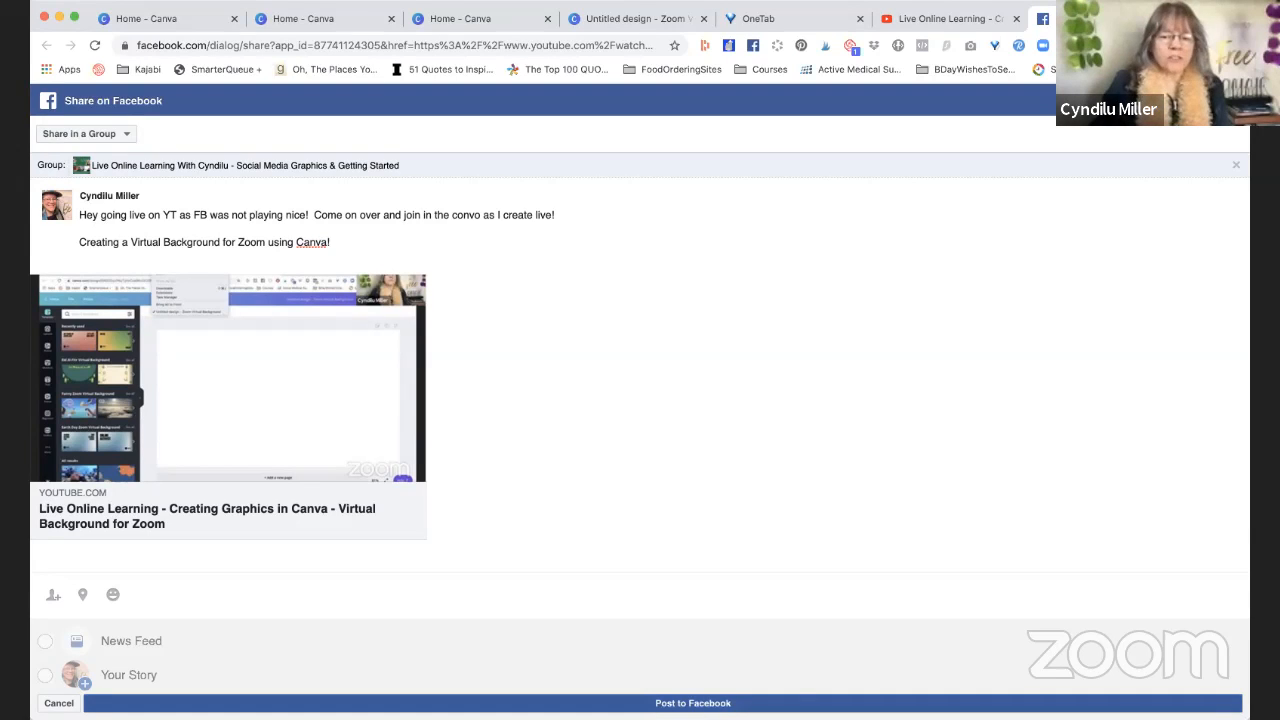
{"action": "left_click", "coordinate": [693, 703]}
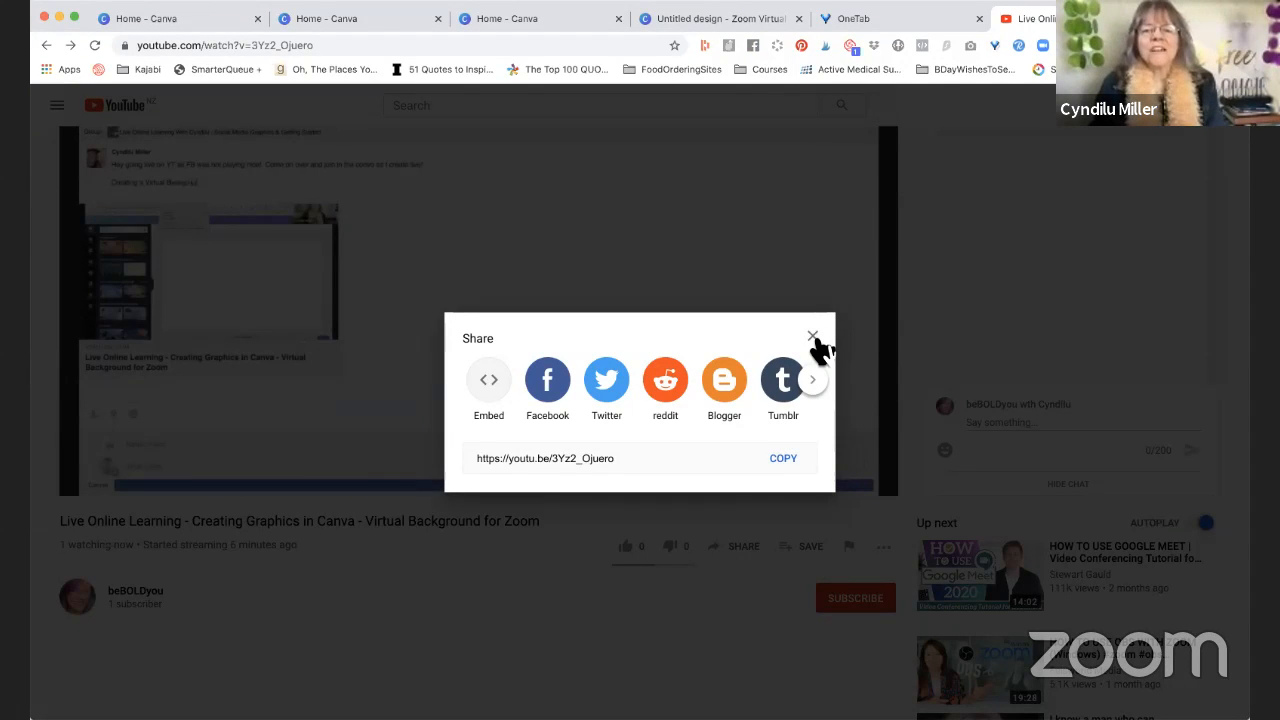
- Dismiss YouTube's share dialog and close the untitled blank Zoom Virtual Background design in Canva
{"action": "left_click", "coordinate": [812, 337]}
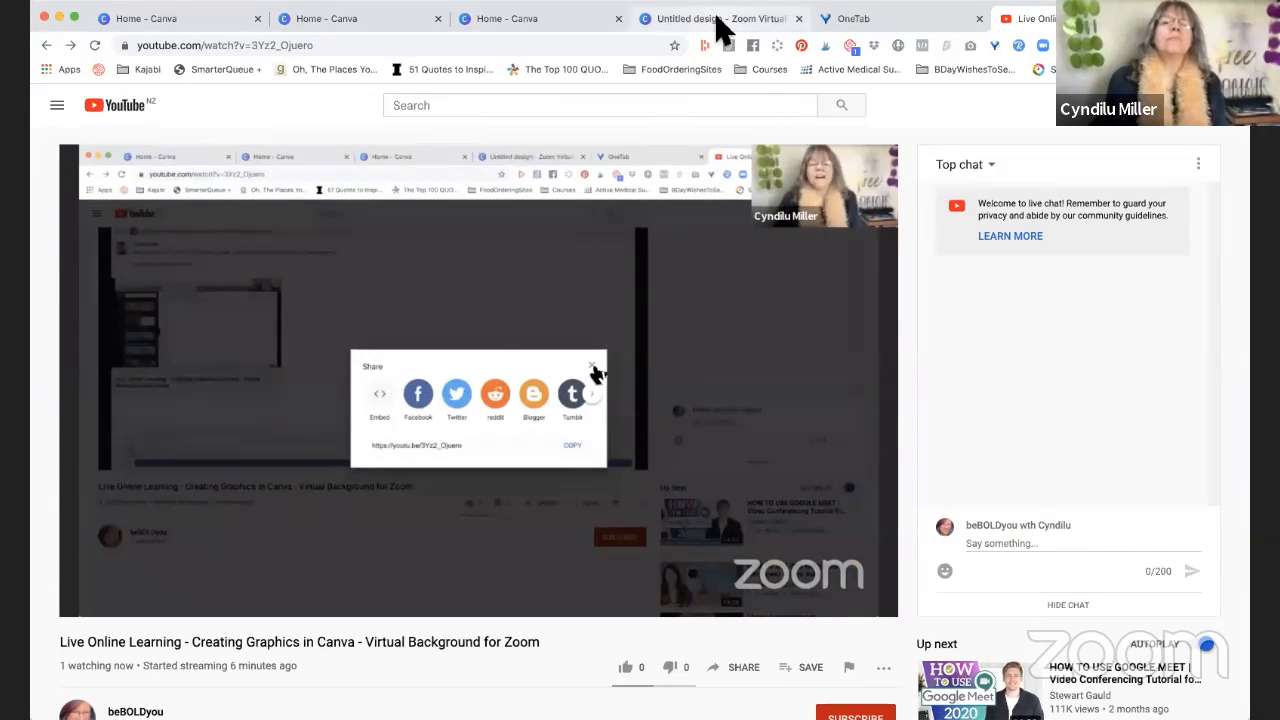
{"action": "left_click", "coordinate": [721, 24]}
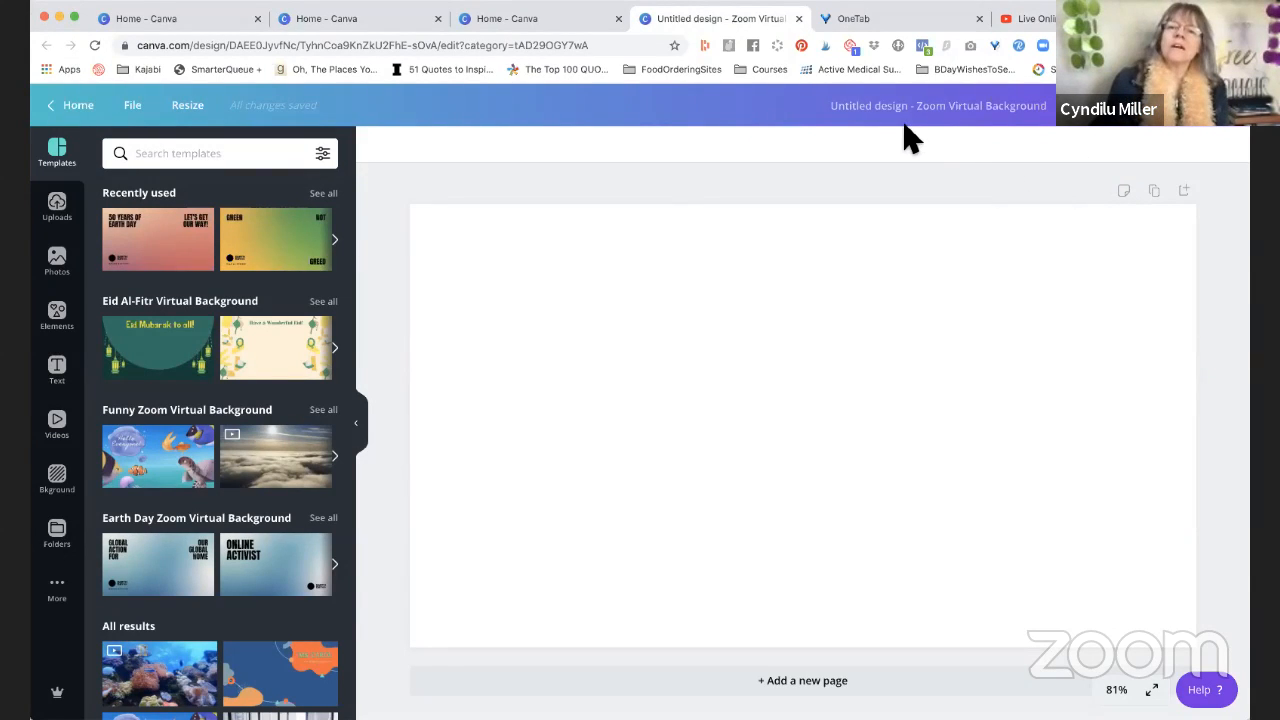
{"action": "left_click", "coordinate": [798, 18]}
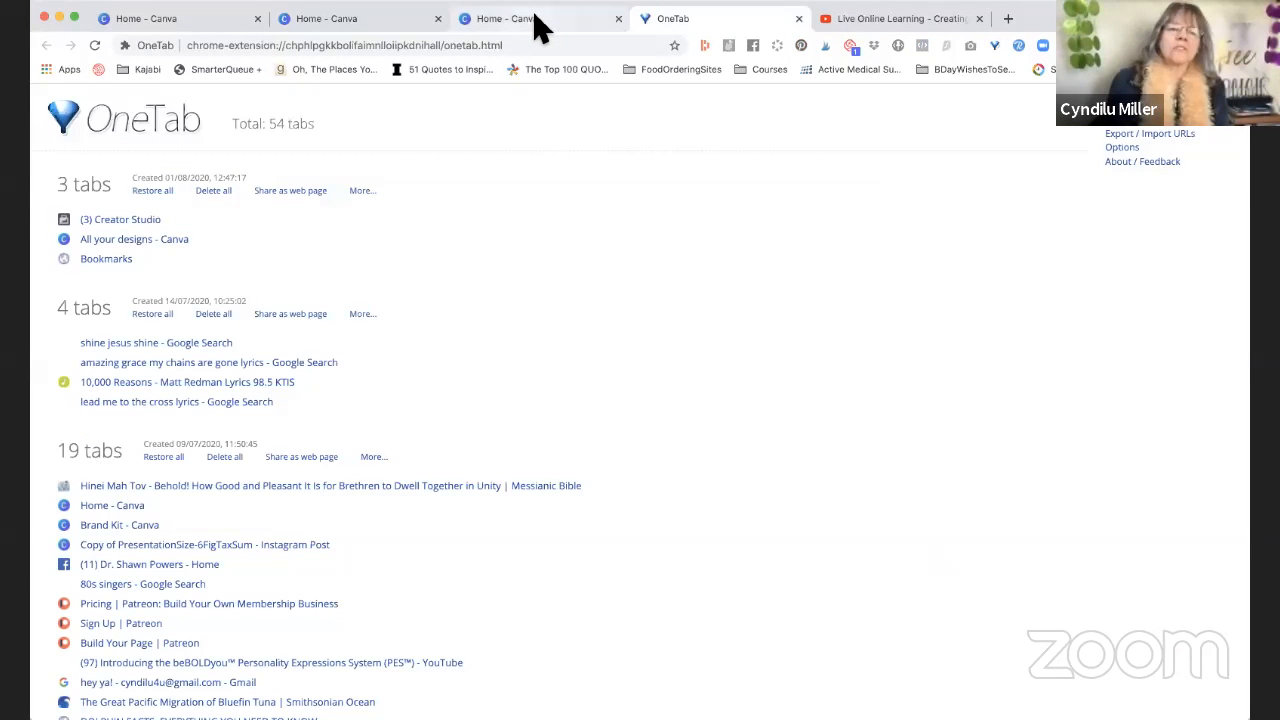
- From the Canva home page, search the design types for "Zoom" and create a blank Zoom Virtual Background design
{"action": "left_click", "coordinate": [533, 18]}
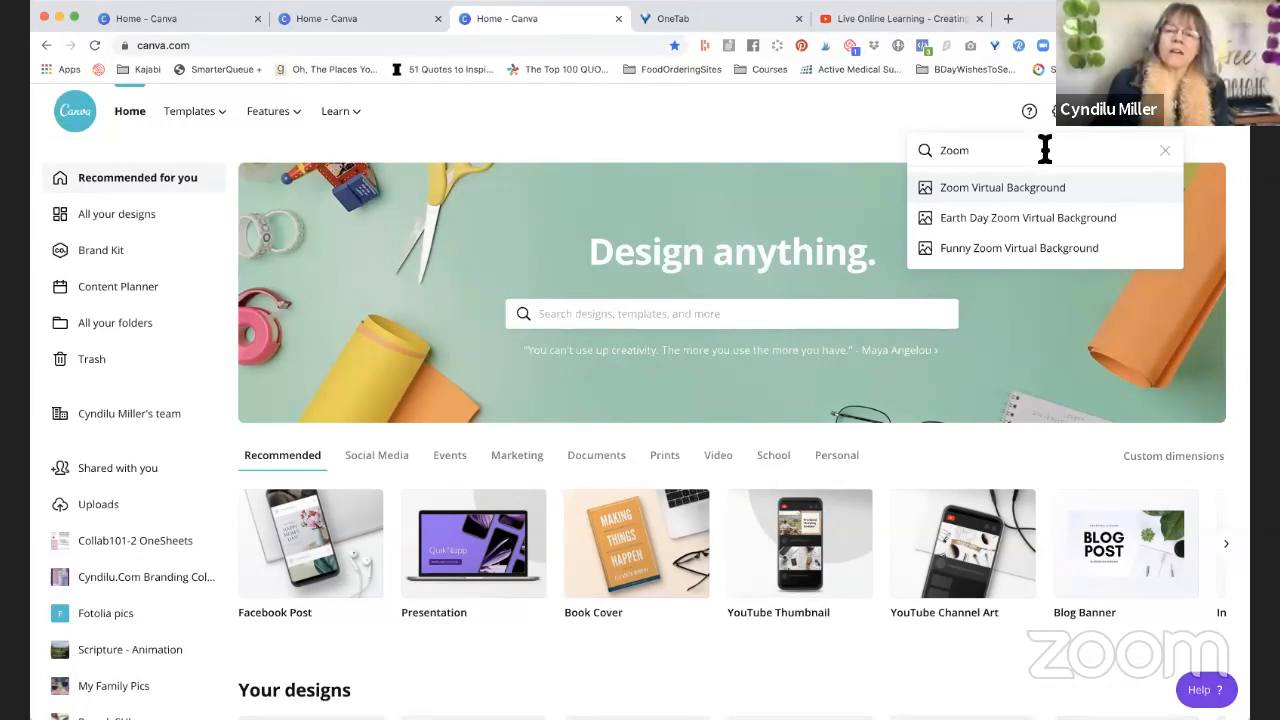
{"action": "left_click", "coordinate": [1165, 151]}
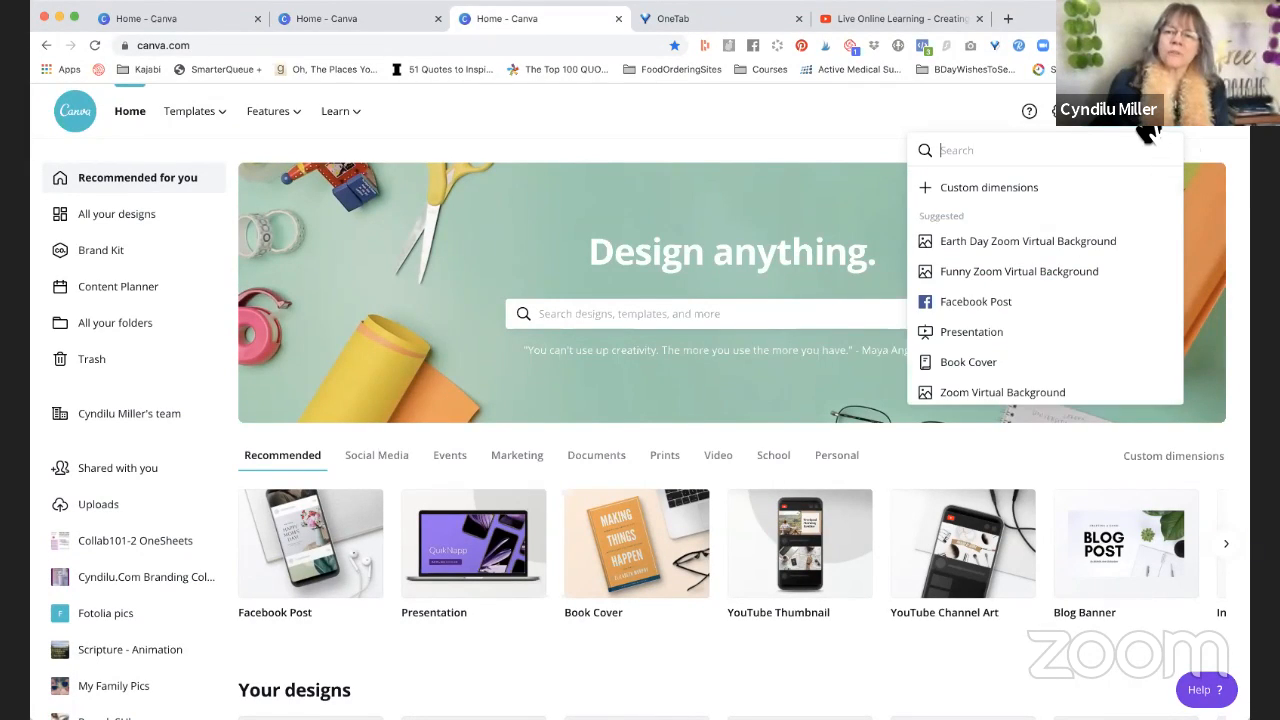
{"action": "left_click", "coordinate": [1147, 130]}
{"action": "left_click", "coordinate": [1147, 130]}
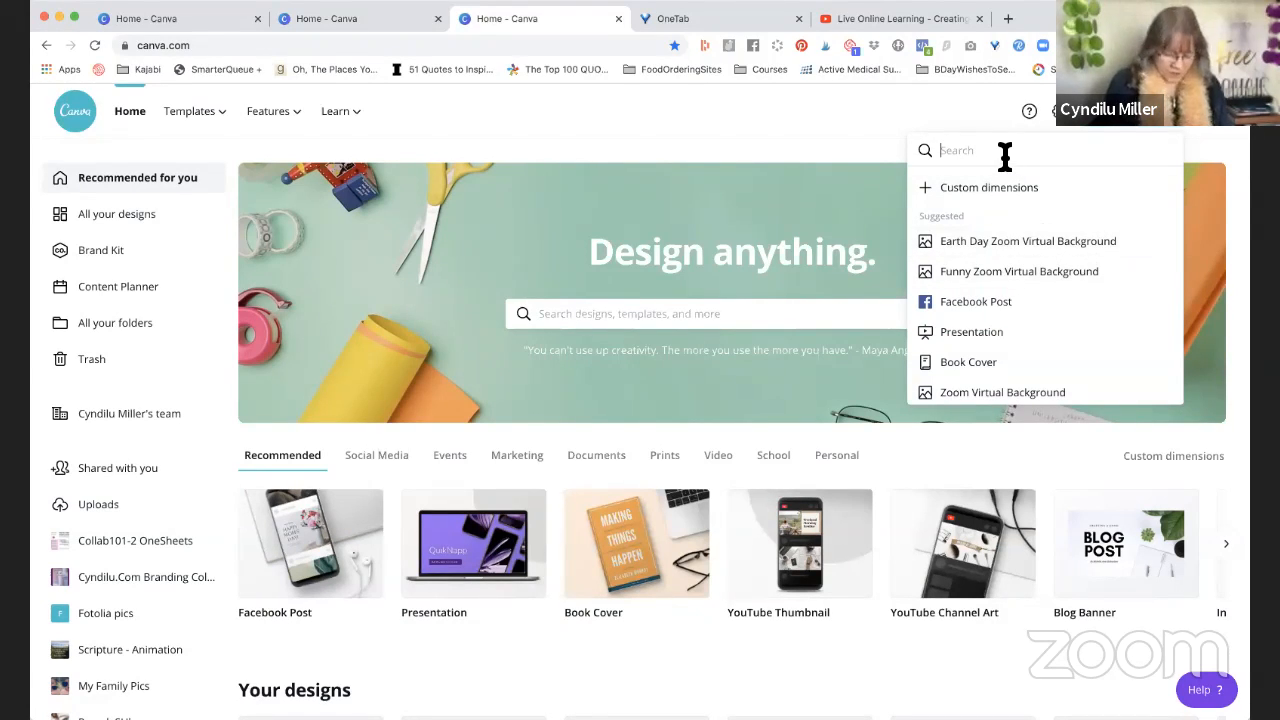
{"action": "type", "text": "Zoom"}
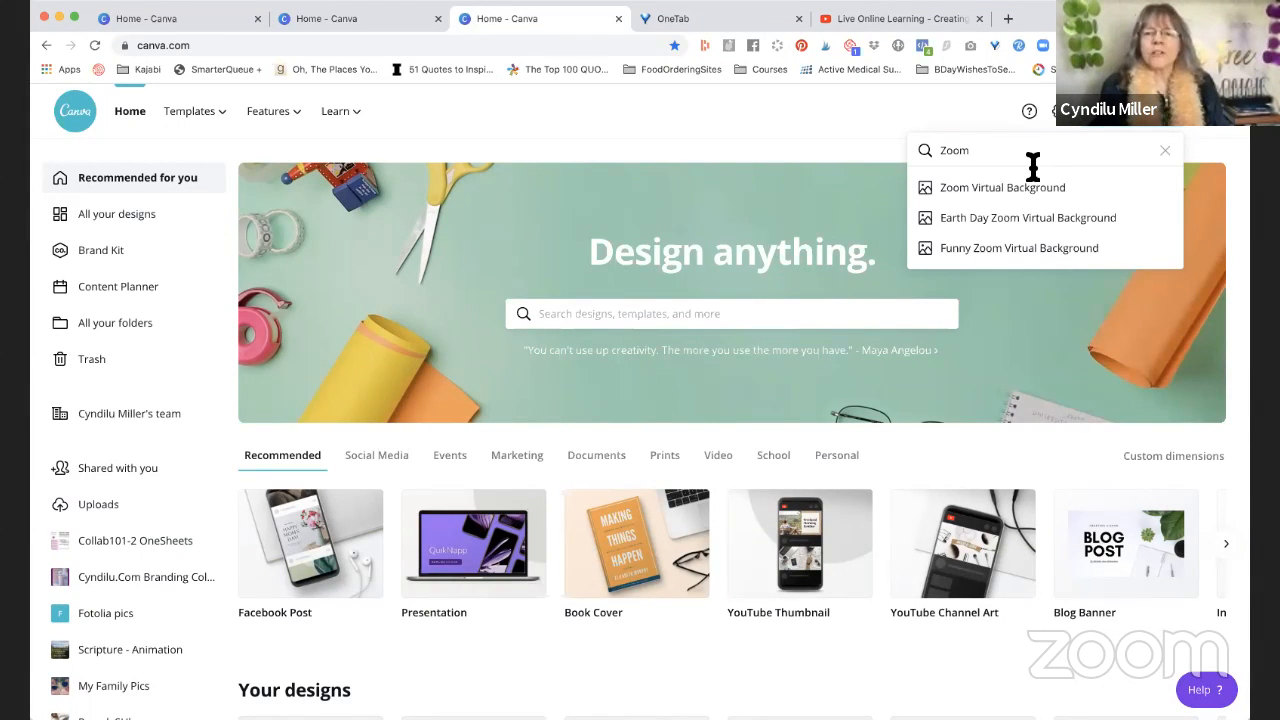
{"action": "left_click", "coordinate": [1002, 188]}
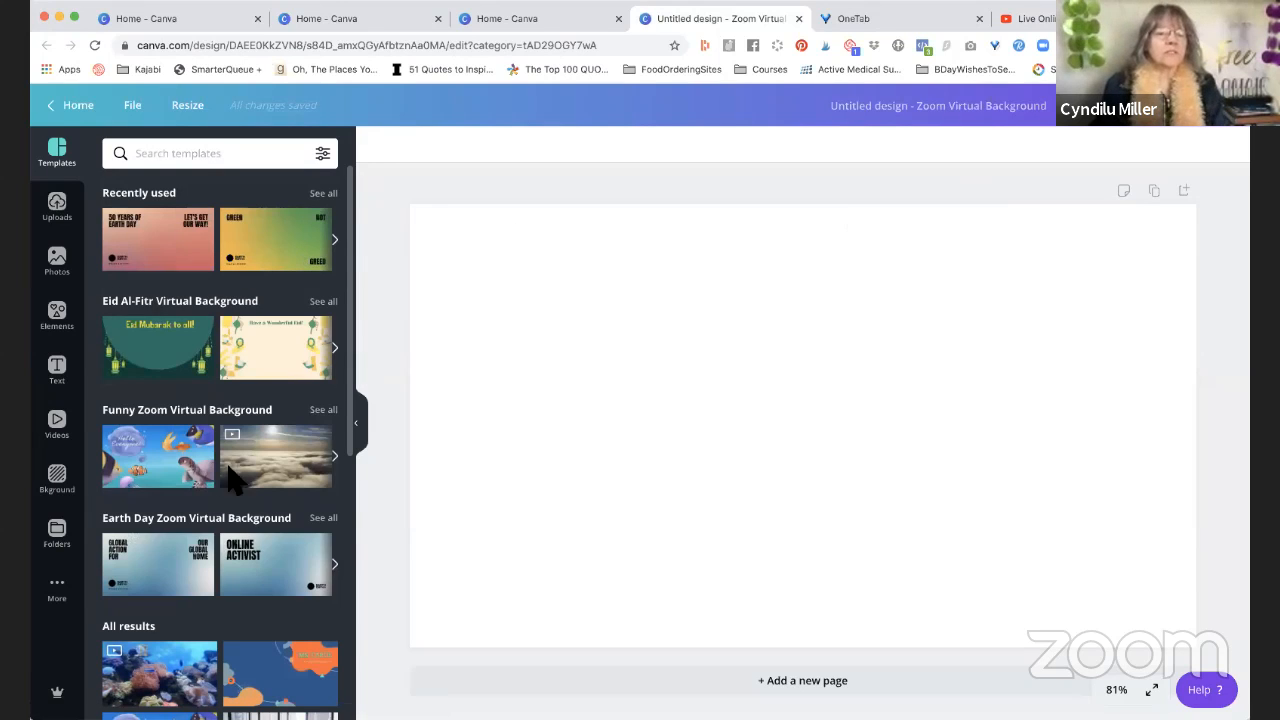
- Browse the available Zoom virtual background templates, including the full set of results
{"action": "scroll", "coordinate": [205, 565], "scroll_direction": "down", "scroll_amount": 3}
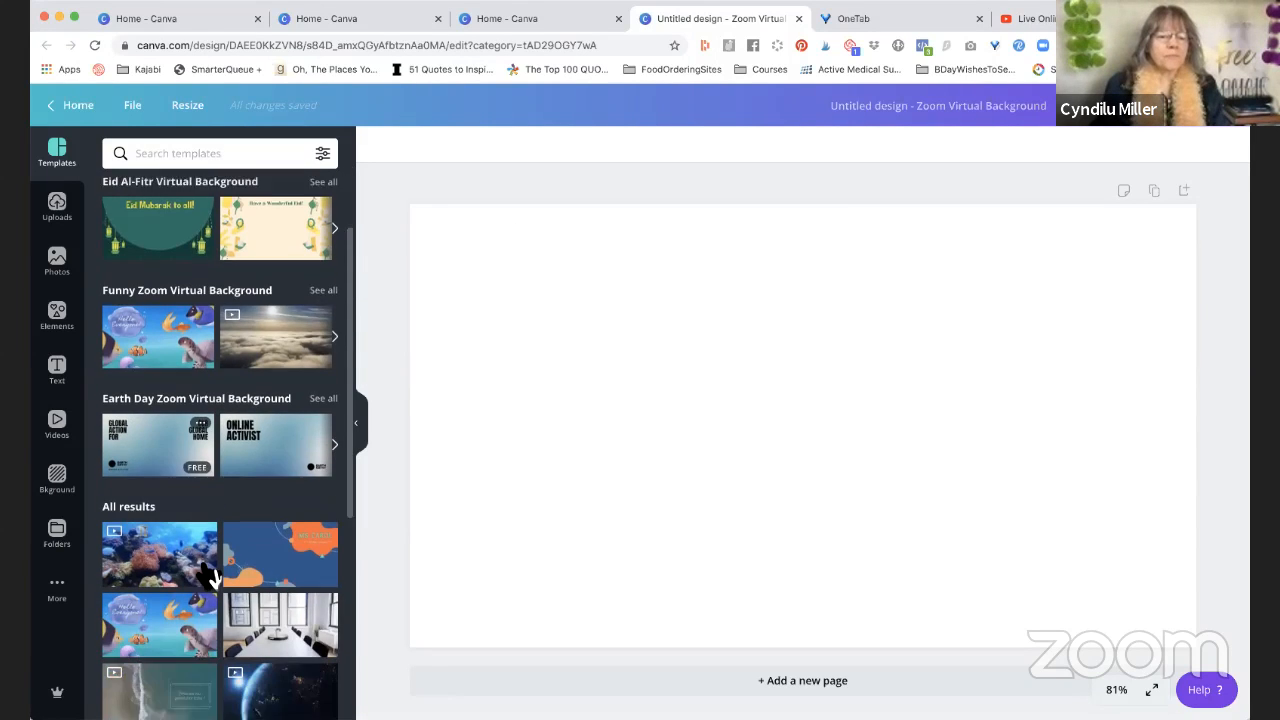
{"action": "scroll", "coordinate": [205, 575], "scroll_direction": "down", "scroll_amount": 10}
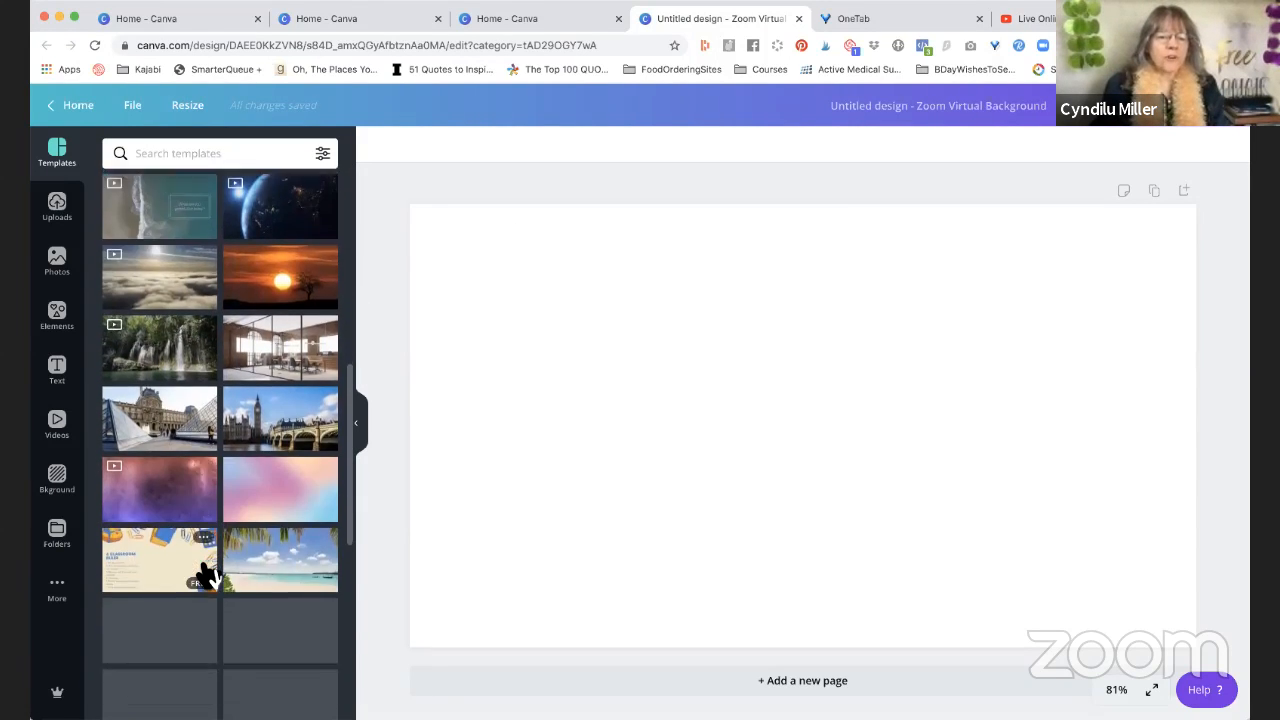
{"action": "scroll", "coordinate": [205, 575], "scroll_direction": "down", "scroll_amount": 15}
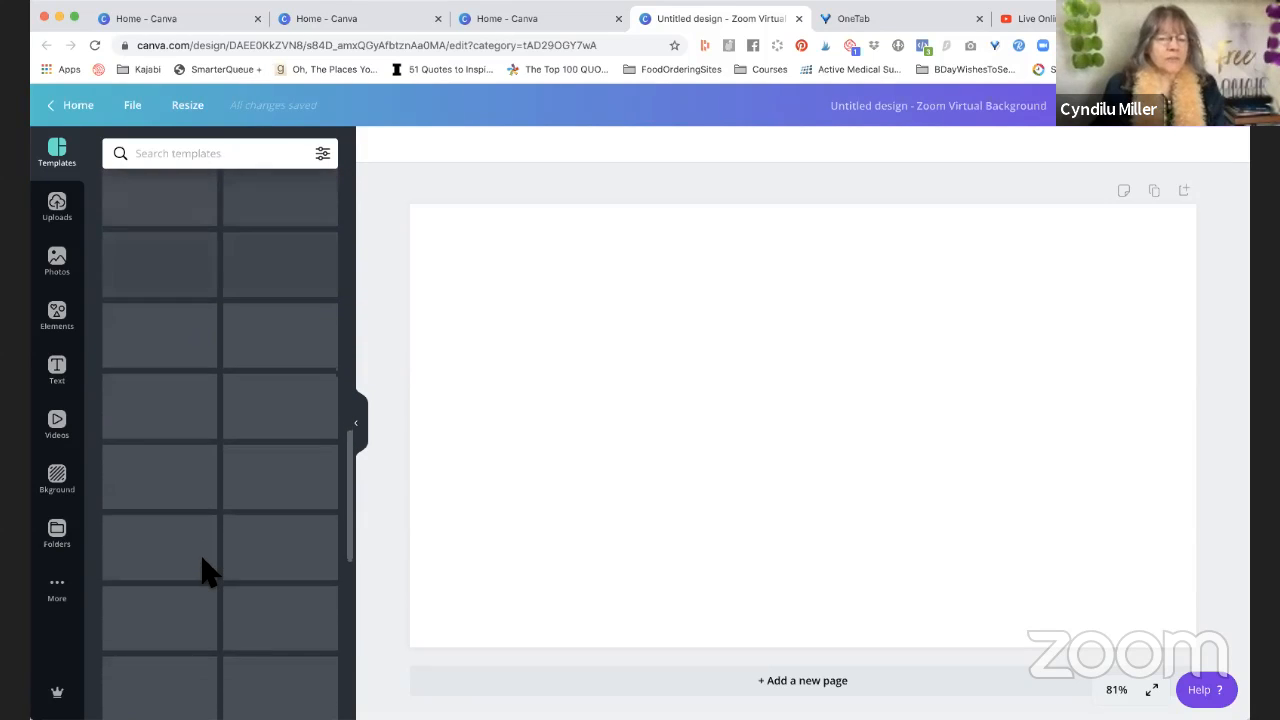
{"action": "scroll", "coordinate": [205, 570], "scroll_direction": "down", "scroll_amount": 3}
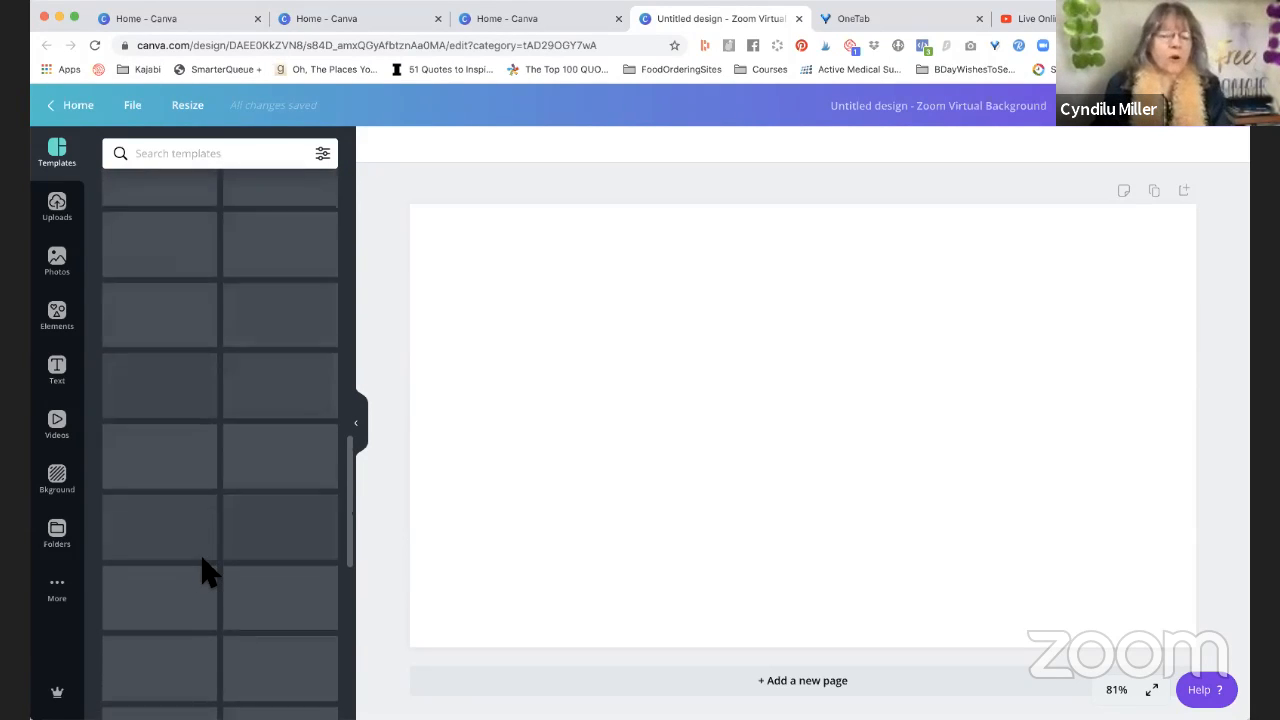
{"action": "scroll", "coordinate": [205, 572], "scroll_direction": "up", "scroll_amount": 15}
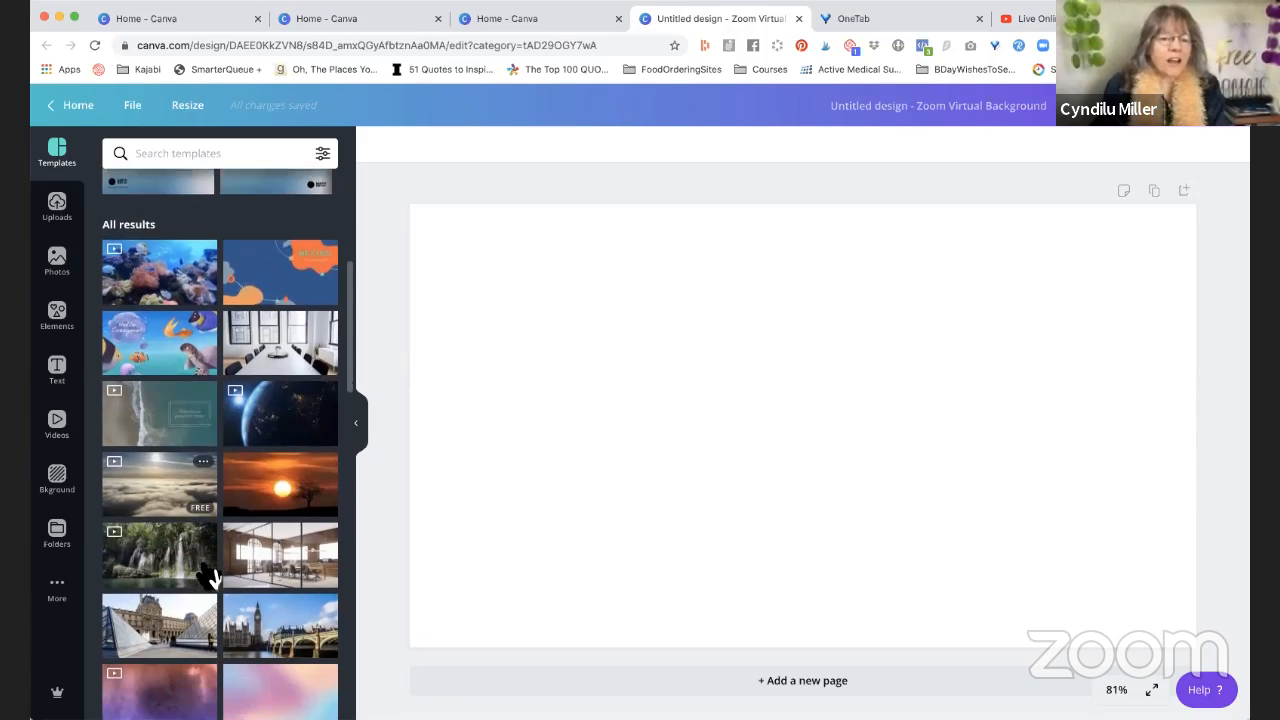
- Try out the pastel gradient, purple nebula video and tropical palm beach templates on the blank page
{"action": "scroll", "coordinate": [205, 575], "scroll_direction": "down", "scroll_amount": 5}
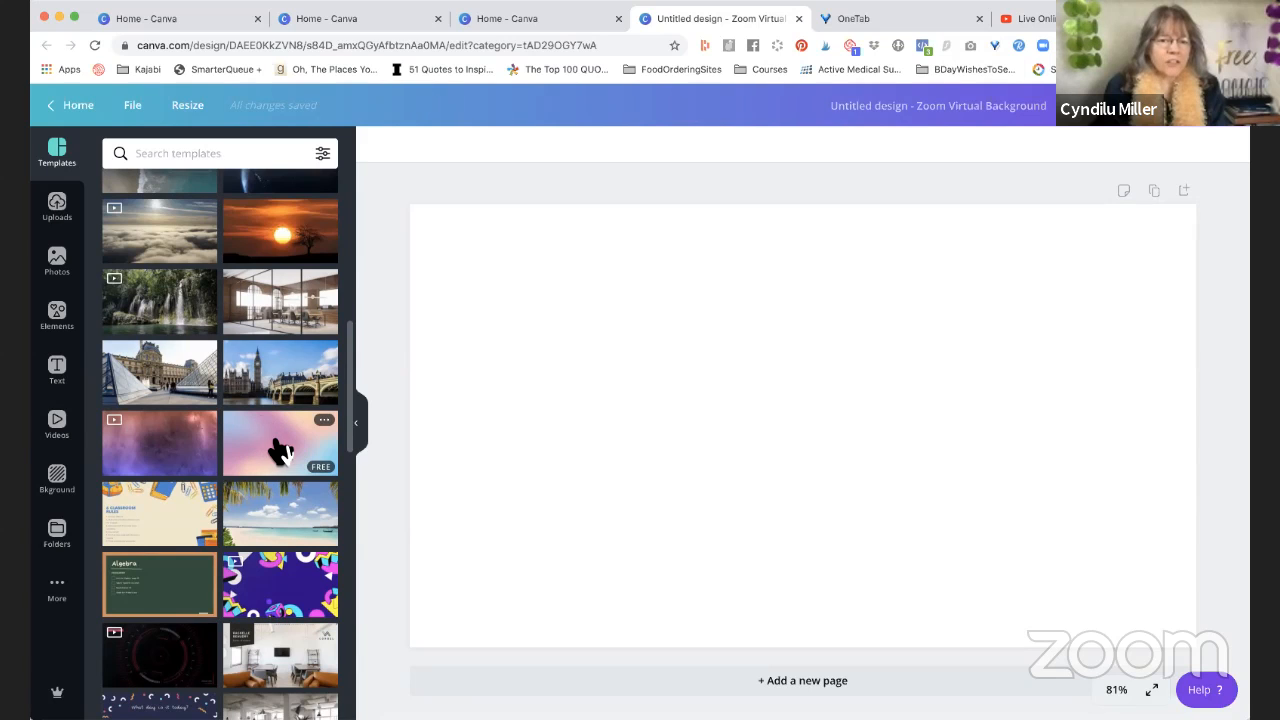
{"action": "left_click", "coordinate": [280, 452]}
{"action": "left_click", "coordinate": [634, 485]}
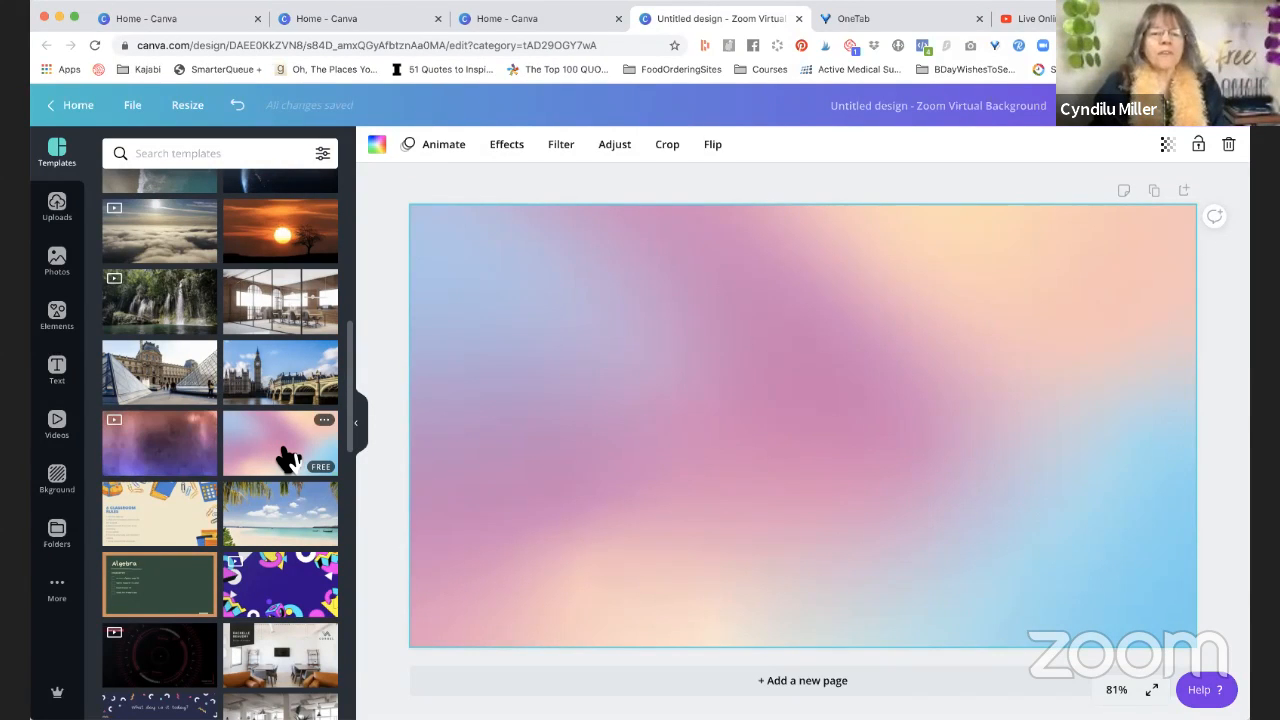
{"action": "left_click", "coordinate": [148, 470]}
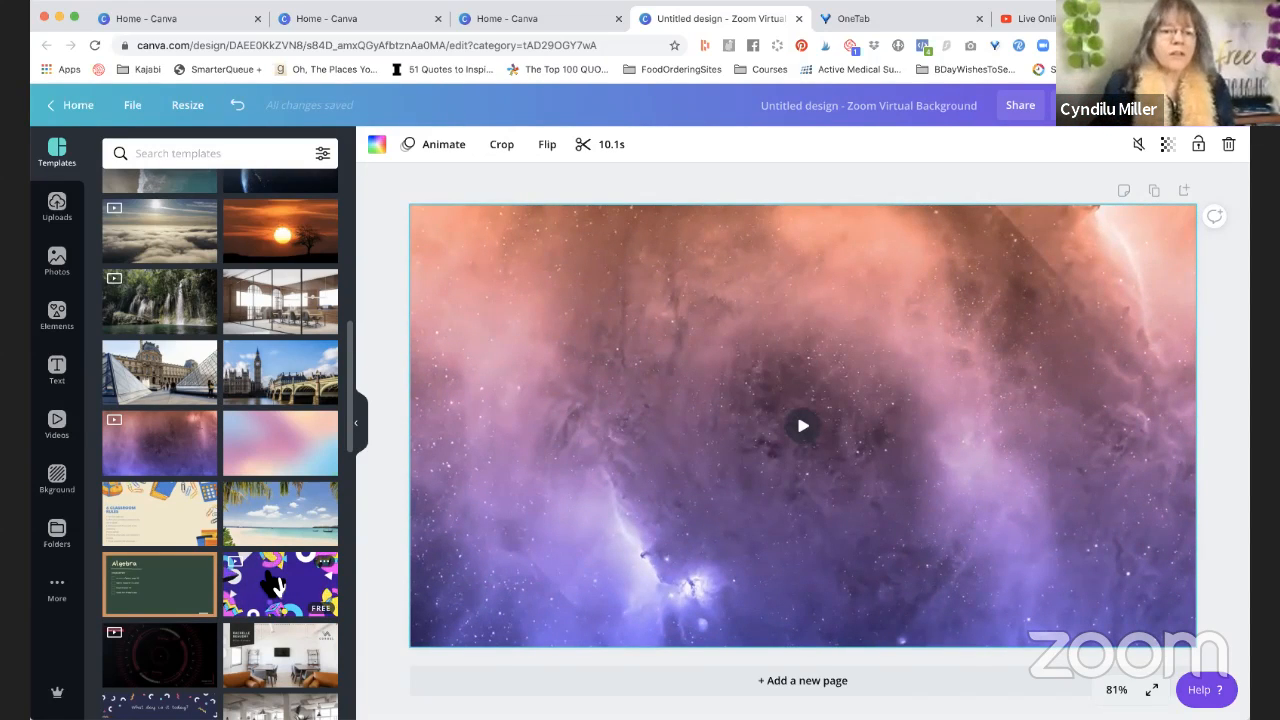
{"action": "left_click", "coordinate": [278, 530]}
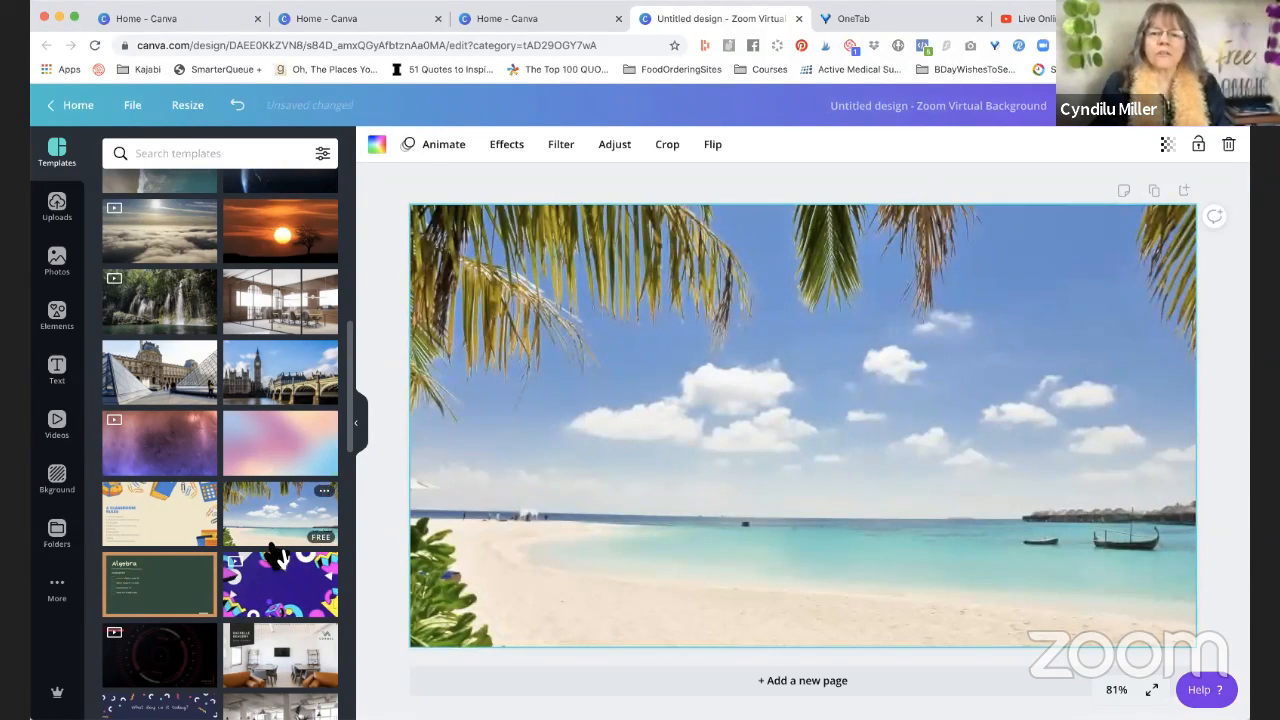
- Preview the "Make gratitude a habit." lake video template and the "Let kindness ripple" ocean template on the page
{"action": "scroll", "coordinate": [276, 558], "scroll_direction": "down", "scroll_amount": 10}
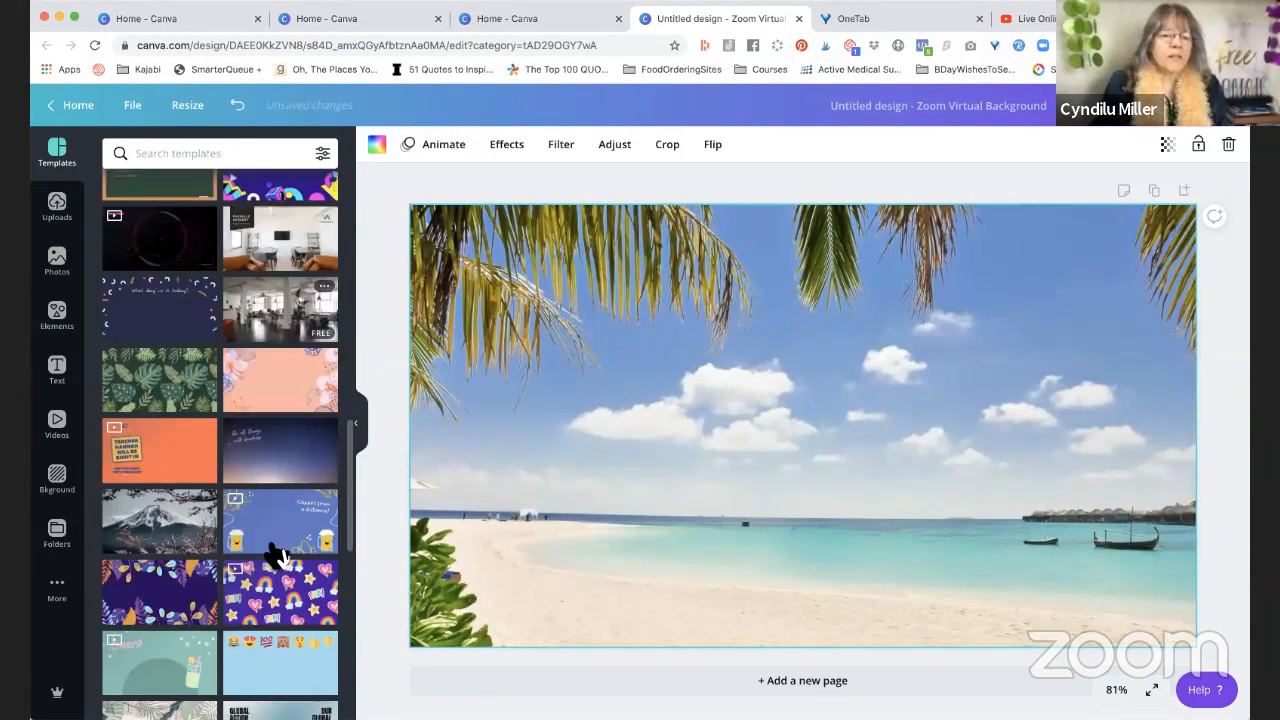
{"action": "scroll", "coordinate": [276, 556], "scroll_direction": "down", "scroll_amount": 6}
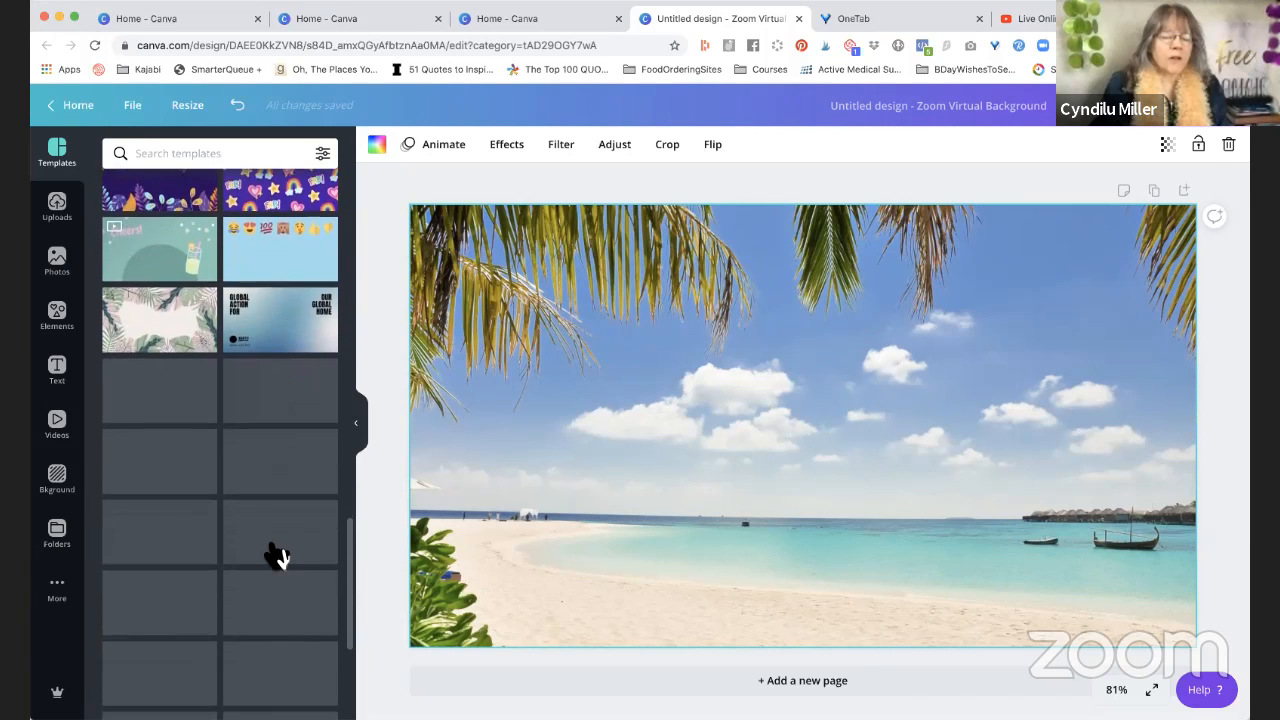
{"action": "scroll", "coordinate": [276, 556], "scroll_direction": "down", "scroll_amount": 5}
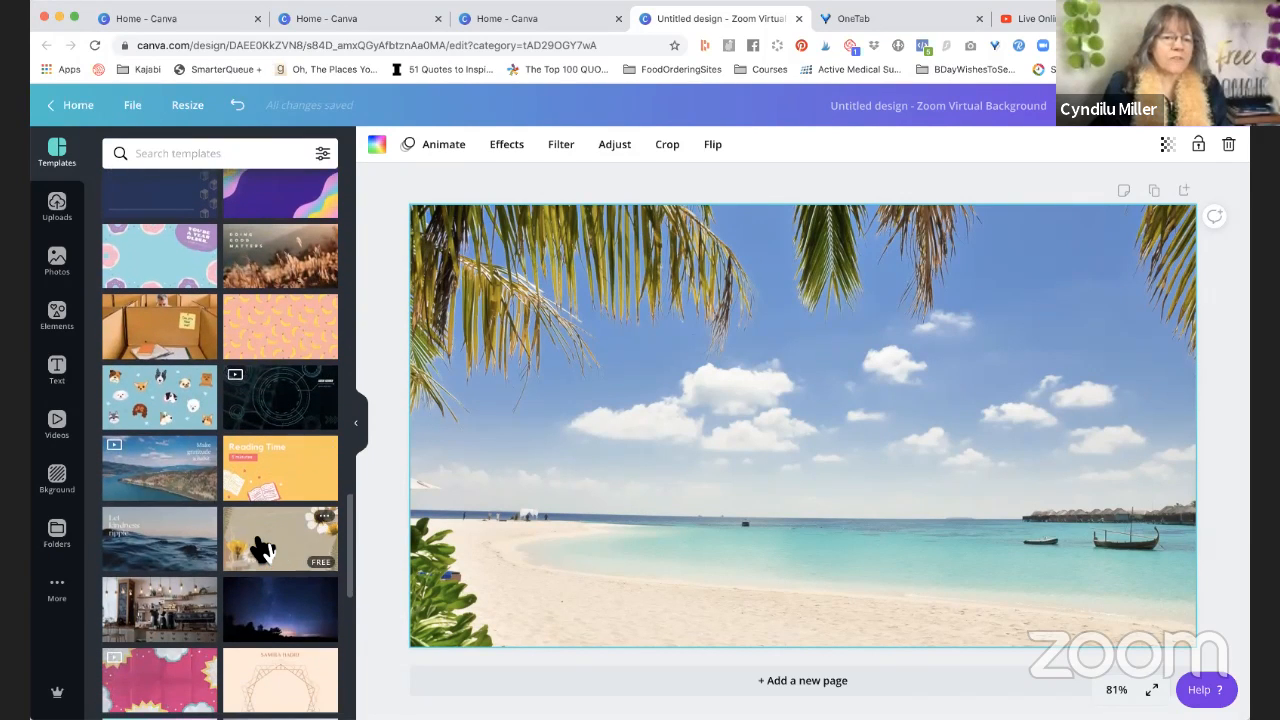
{"action": "left_click", "coordinate": [155, 485]}
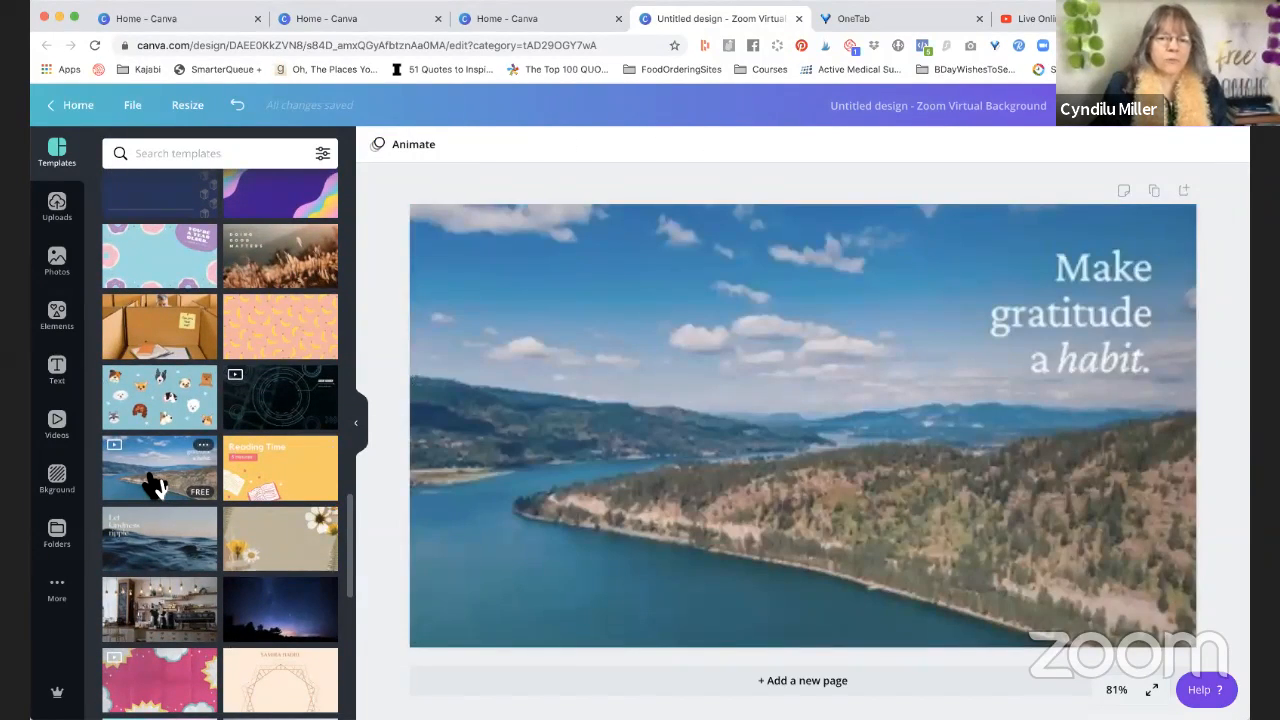
{"action": "scroll", "coordinate": [155, 485], "scroll_direction": "down", "scroll_amount": 3}
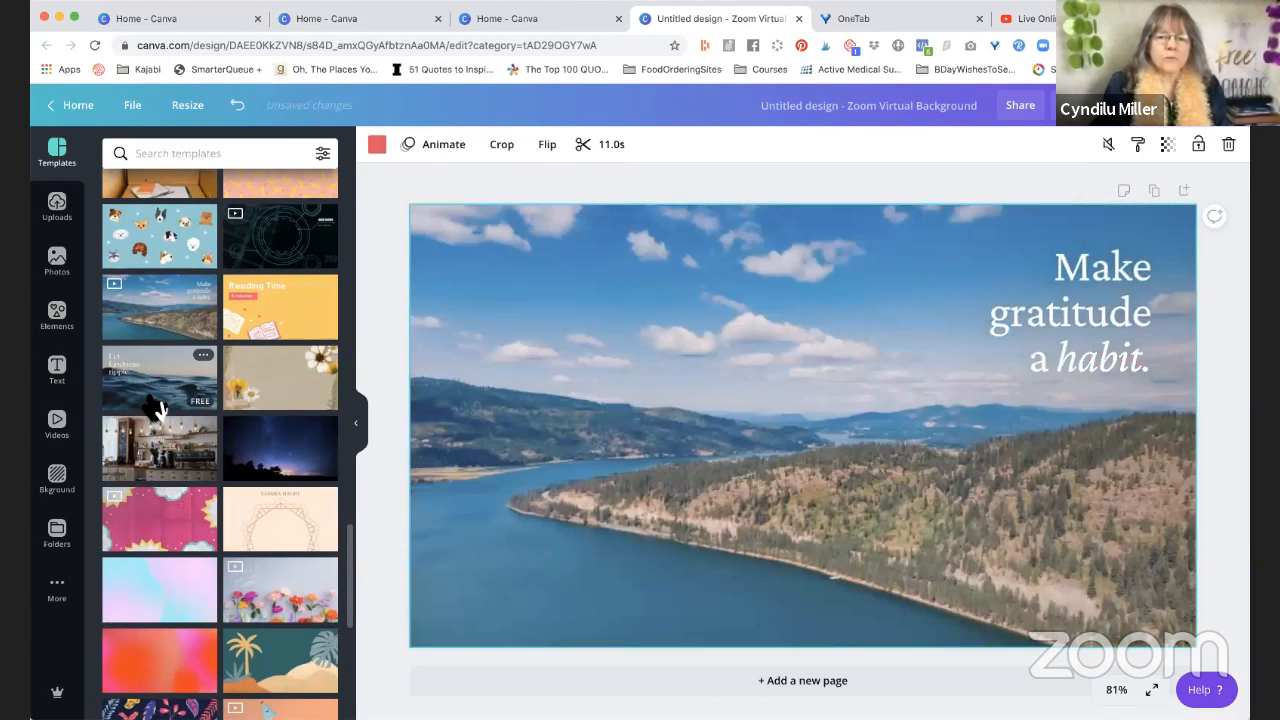
{"action": "left_click", "coordinate": [156, 408]}
- Look through more templates, return to the earlier ones, and try the purple nebula video and the animated geometric shapes template
{"action": "scroll", "coordinate": [280, 476], "scroll_direction": "down", "scroll_amount": 8}
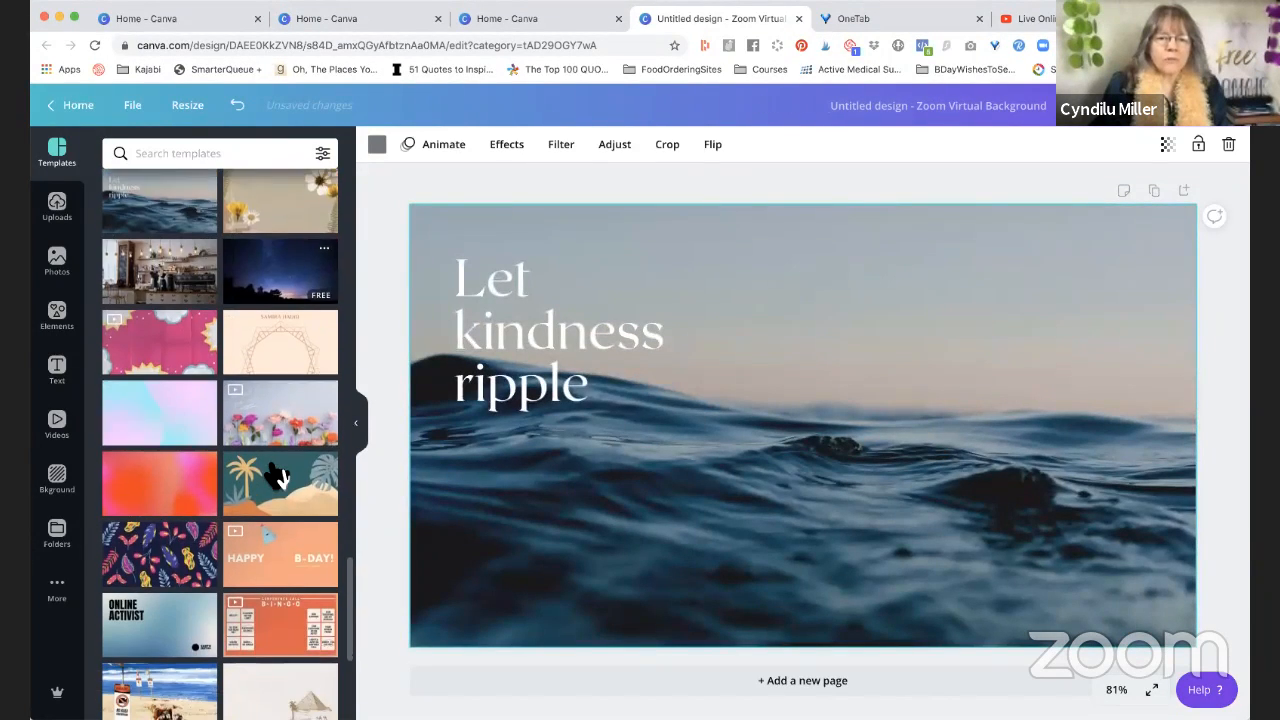
{"action": "scroll", "coordinate": [278, 476], "scroll_direction": "down", "scroll_amount": 8}
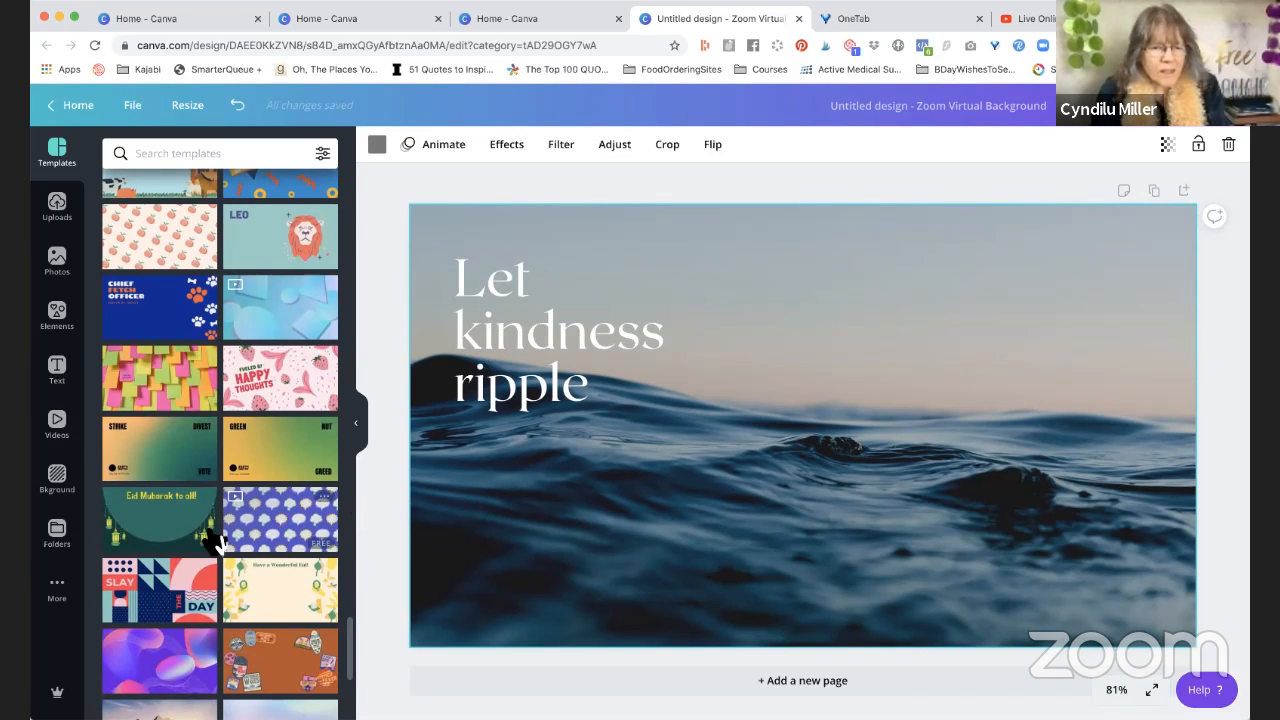
{"action": "scroll", "coordinate": [213, 541], "scroll_direction": "down", "scroll_amount": 10}
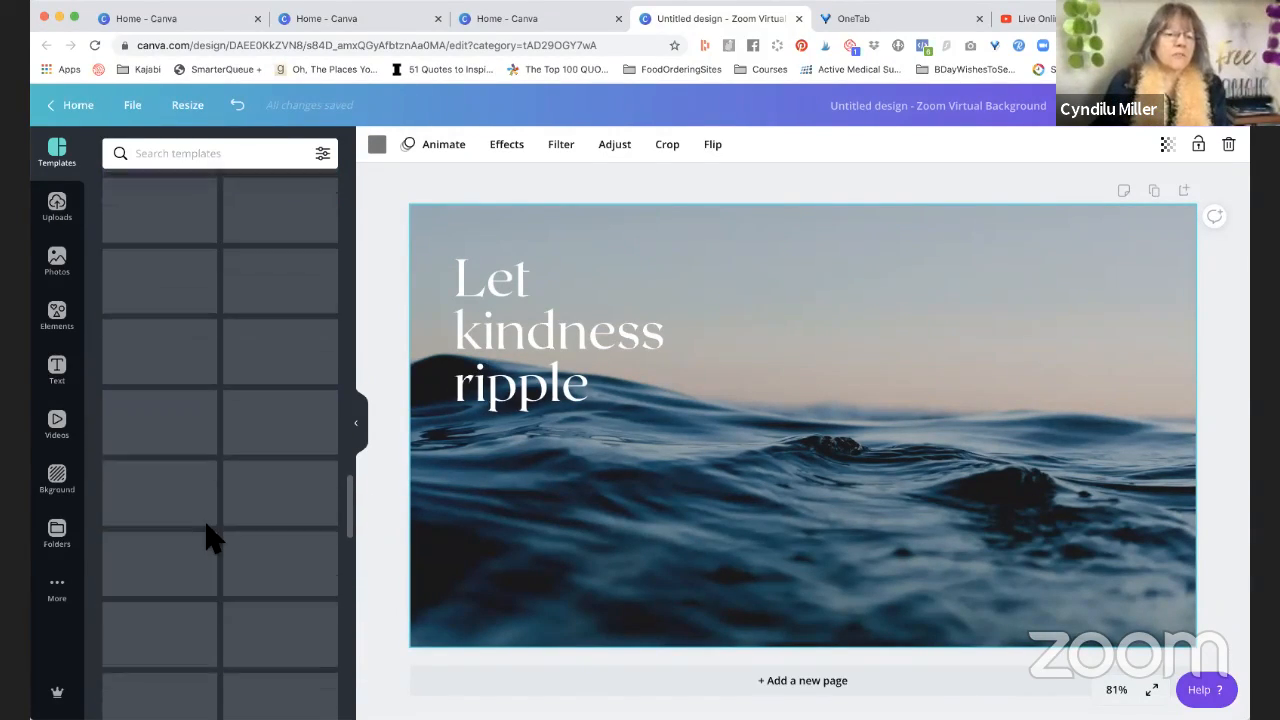
{"action": "scroll", "coordinate": [214, 457], "scroll_direction": "up", "scroll_amount": 5}
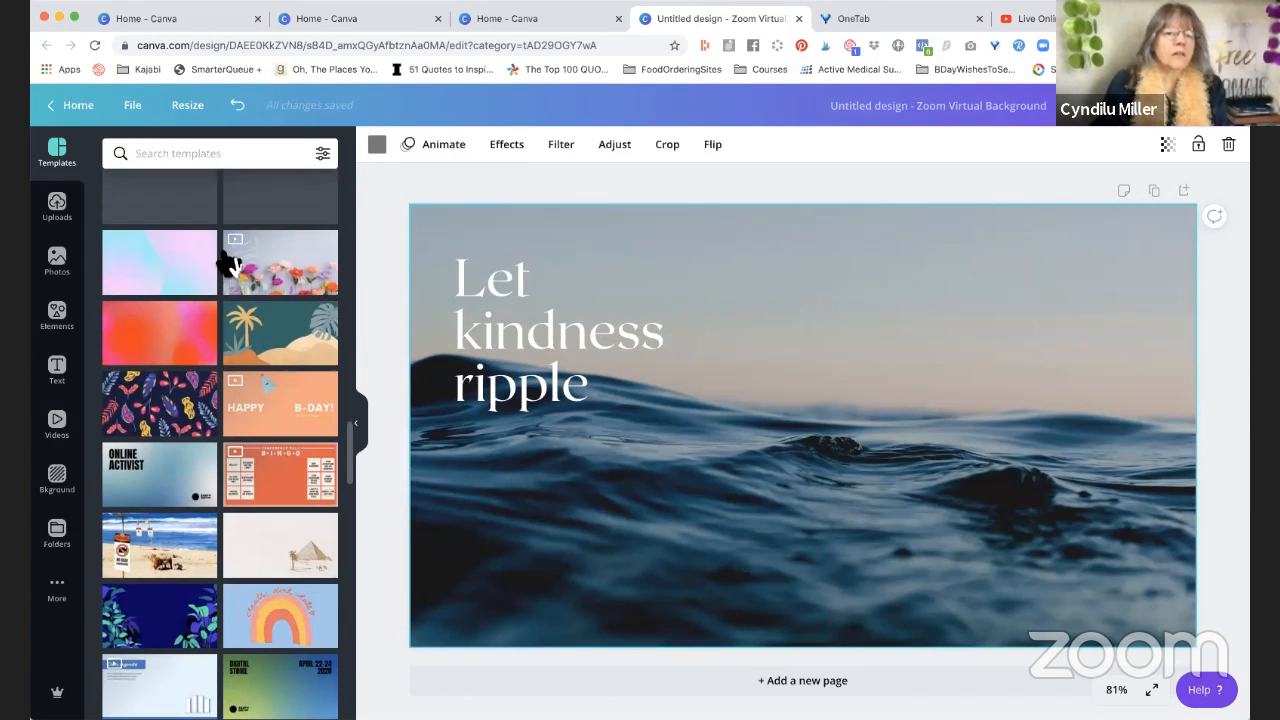
{"action": "scroll", "coordinate": [280, 300], "scroll_direction": "up", "scroll_amount": 5}
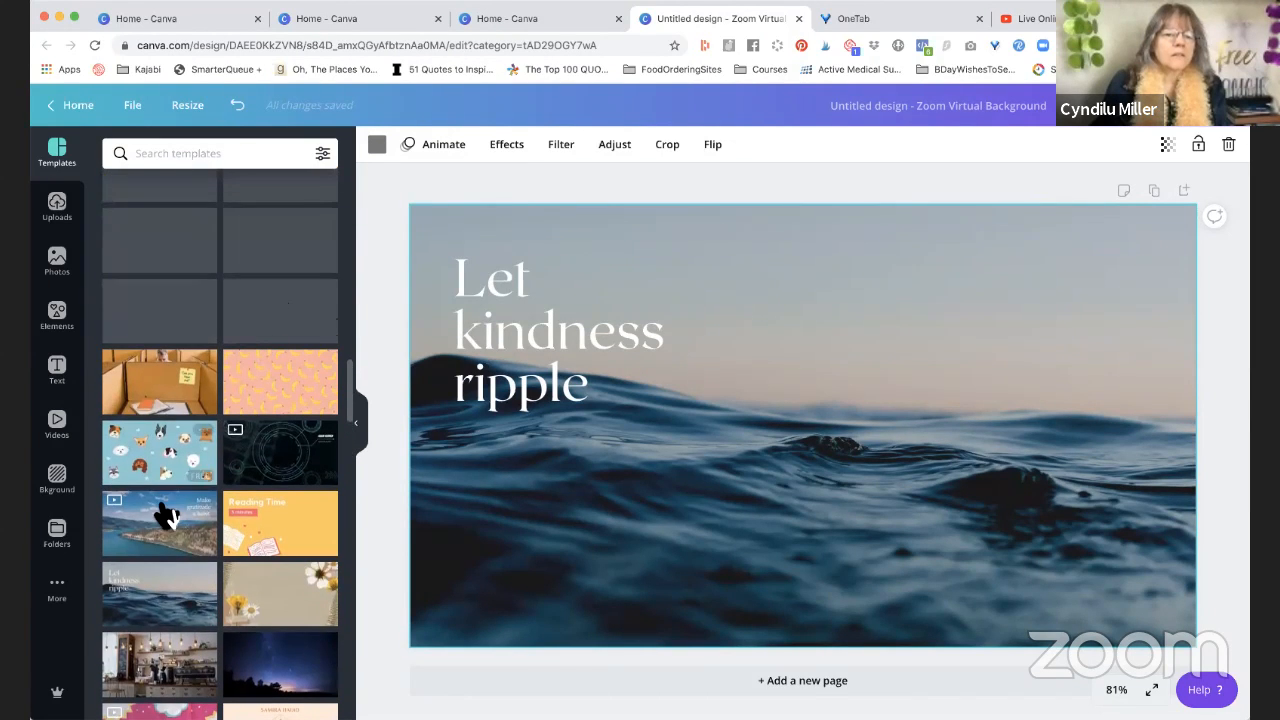
{"action": "scroll", "coordinate": [165, 515], "scroll_direction": "up", "scroll_amount": 5}
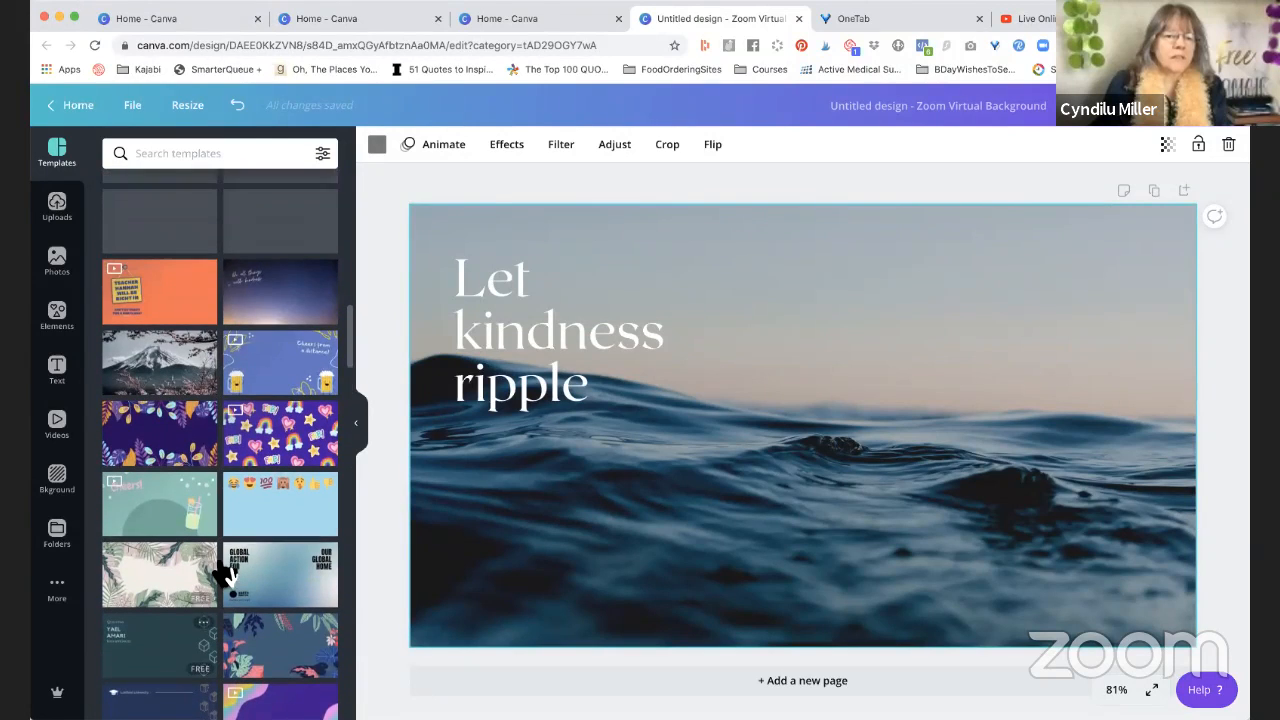
{"action": "scroll", "coordinate": [287, 416], "scroll_direction": "up", "scroll_amount": 3}
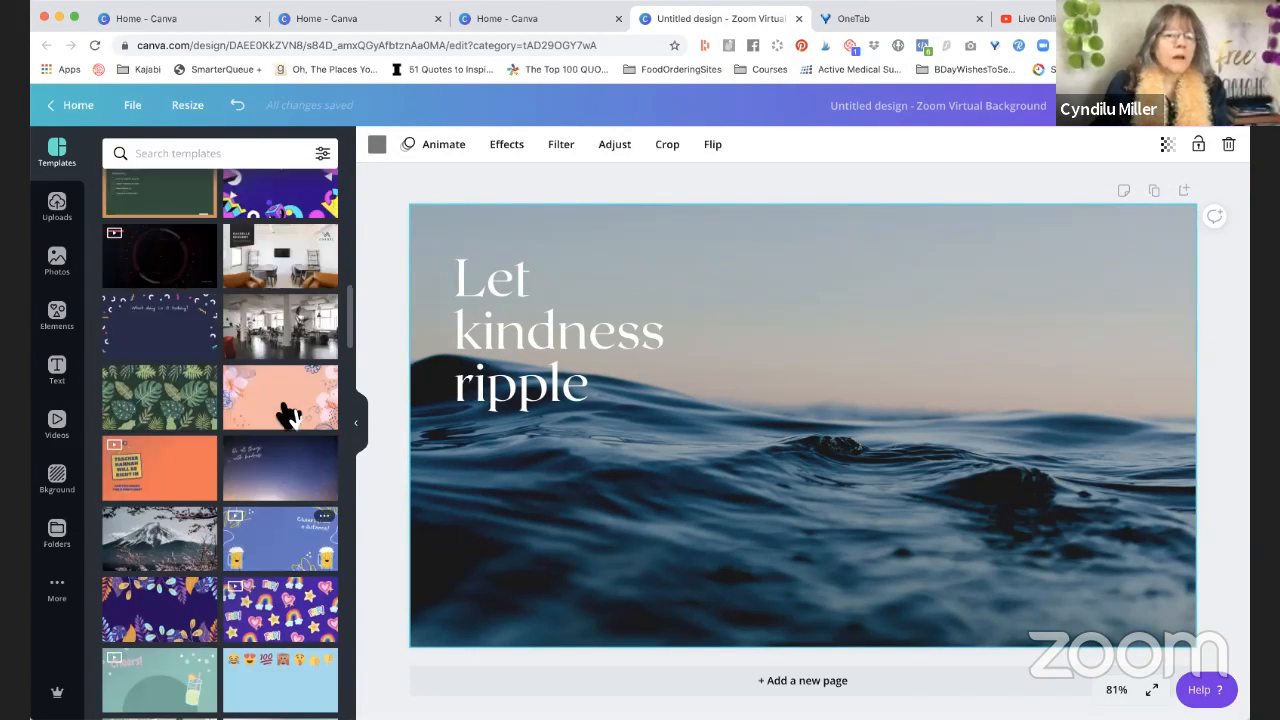
{"action": "scroll", "coordinate": [287, 416], "scroll_direction": "up", "scroll_amount": 5}
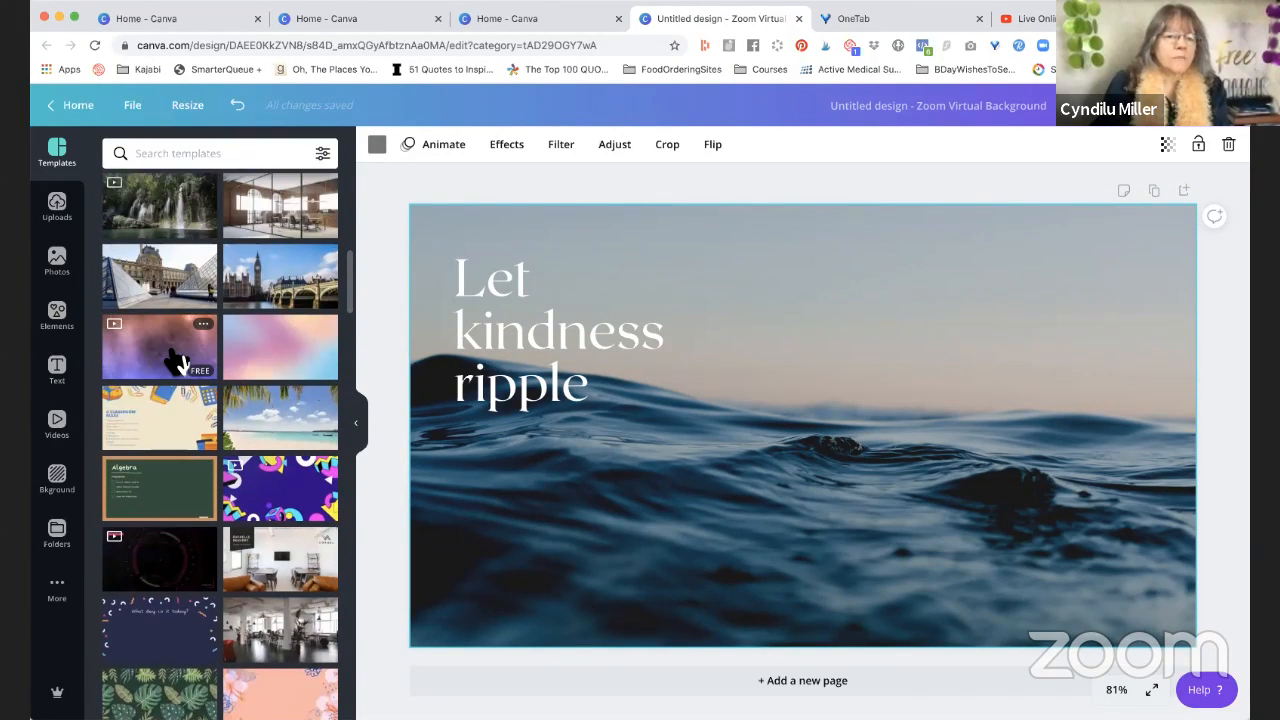
{"action": "left_click", "coordinate": [178, 362]}
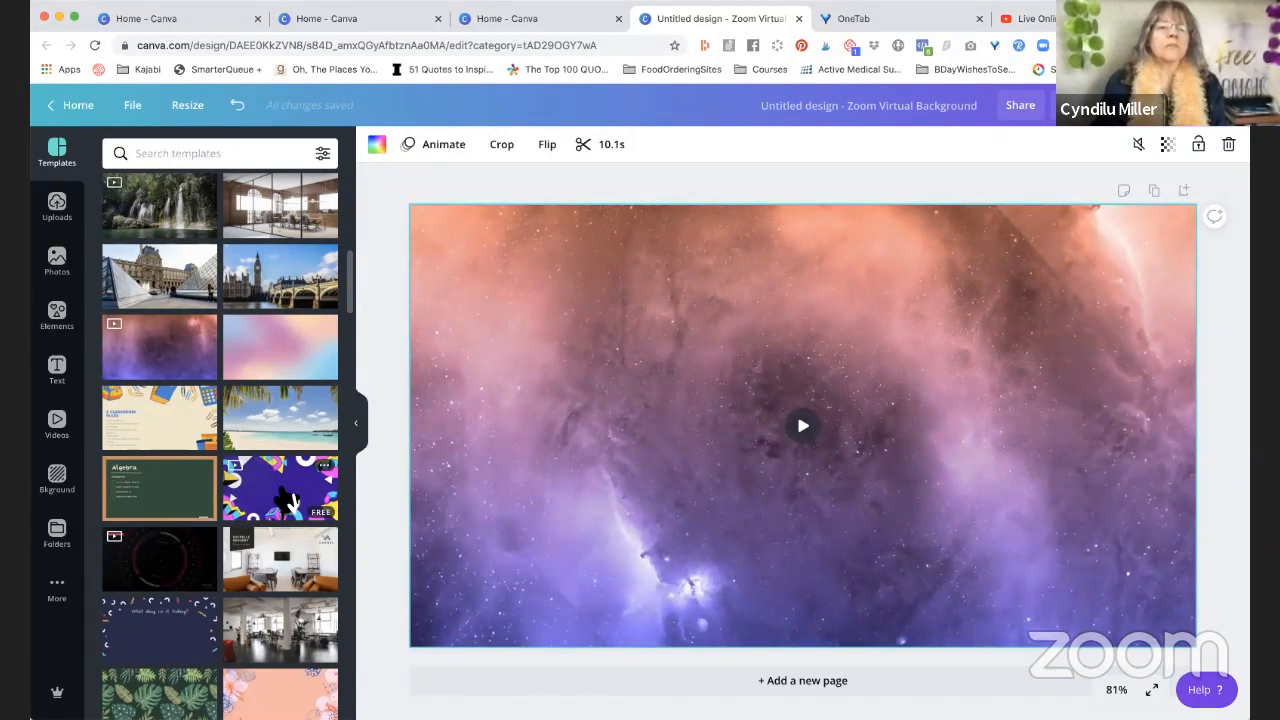
{"action": "left_click", "coordinate": [287, 500]}
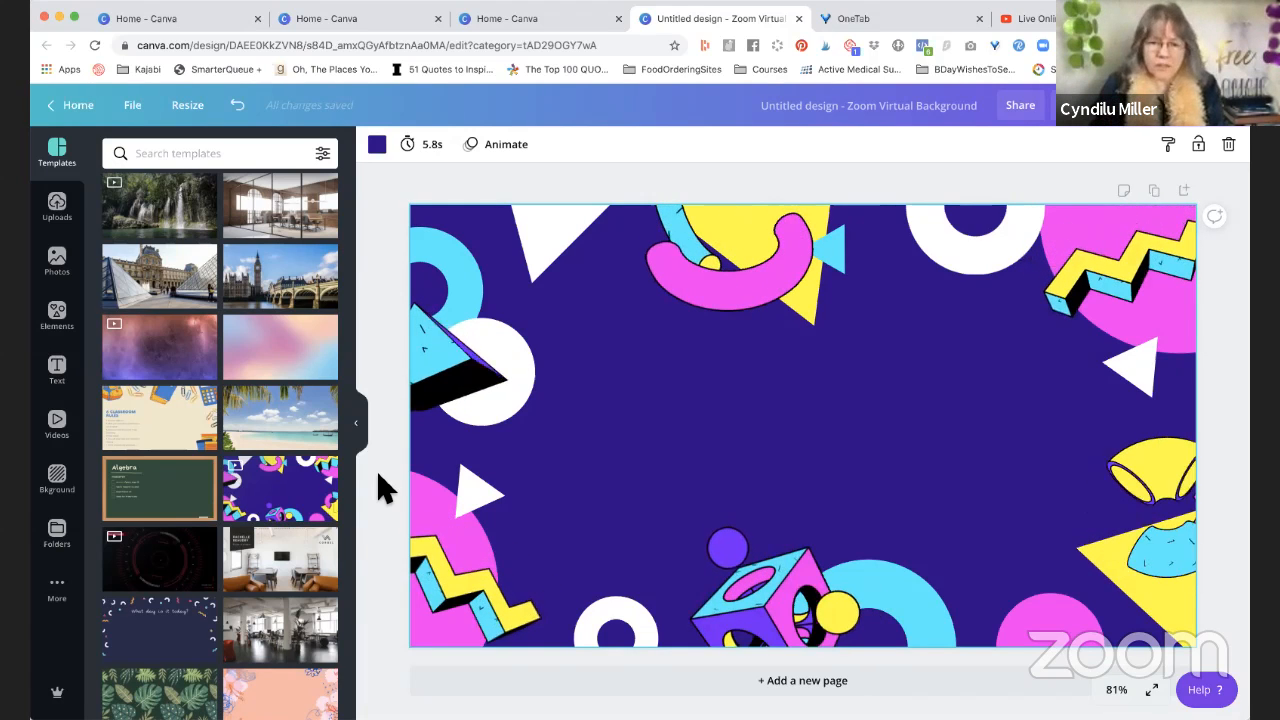
- Try the navy "Lamford University" template and the pink folded-paper template with cut-out clouds and bursts on the page
{"action": "scroll", "coordinate": [293, 533], "scroll_direction": "down", "scroll_amount": 5}
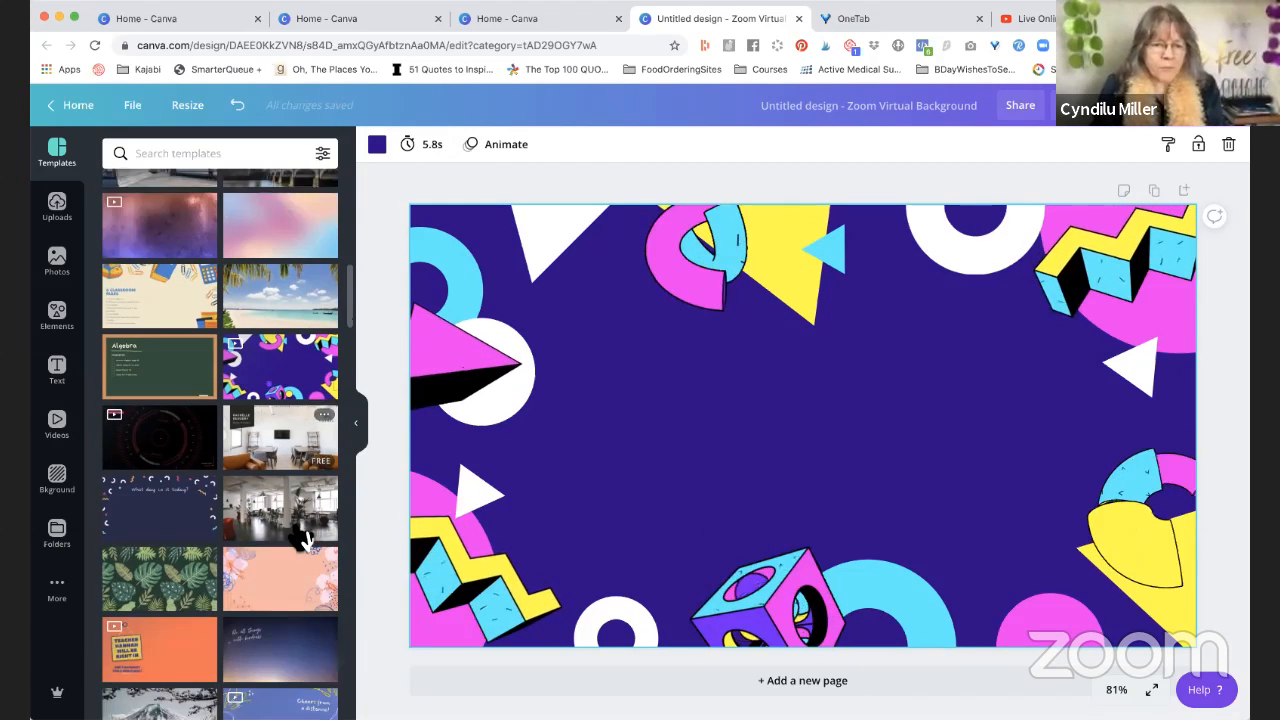
{"action": "scroll", "coordinate": [300, 538], "scroll_direction": "down", "scroll_amount": 1}
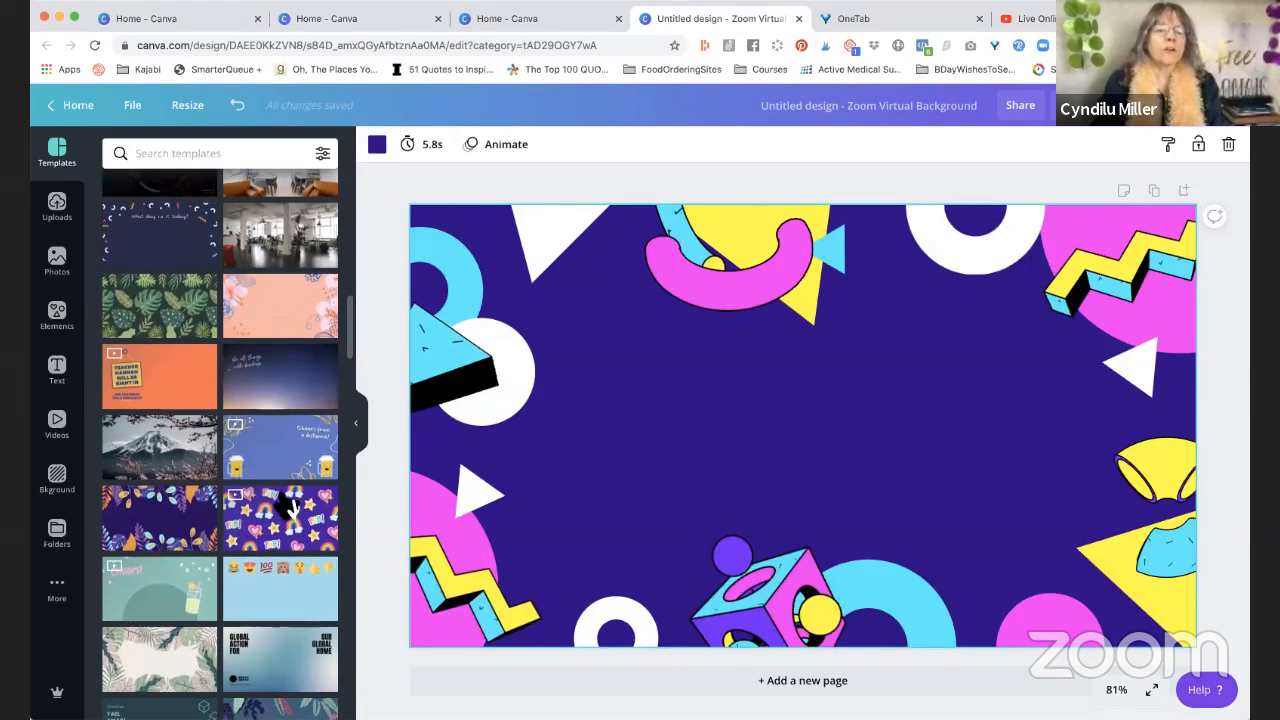
{"action": "scroll", "coordinate": [290, 508], "scroll_direction": "down", "scroll_amount": 3}
{"action": "scroll", "coordinate": [294, 563], "scroll_direction": "down", "scroll_amount": 4}
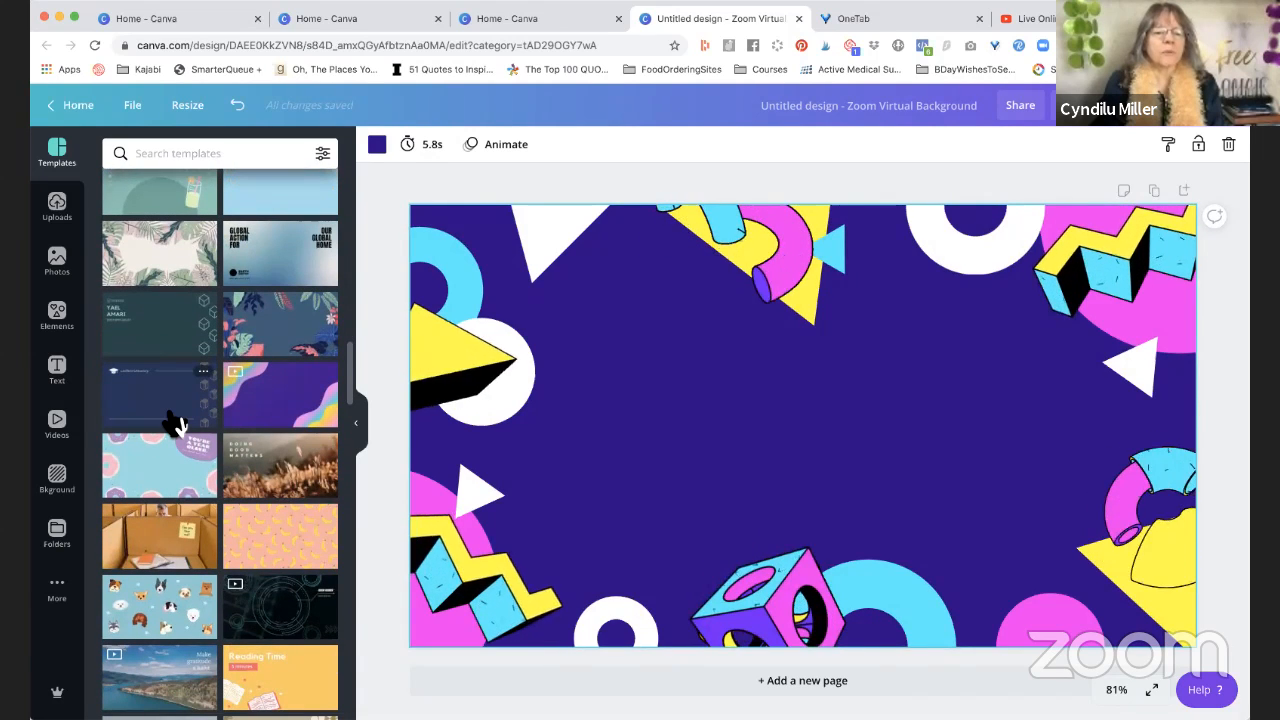
{"action": "left_click", "coordinate": [175, 425]}
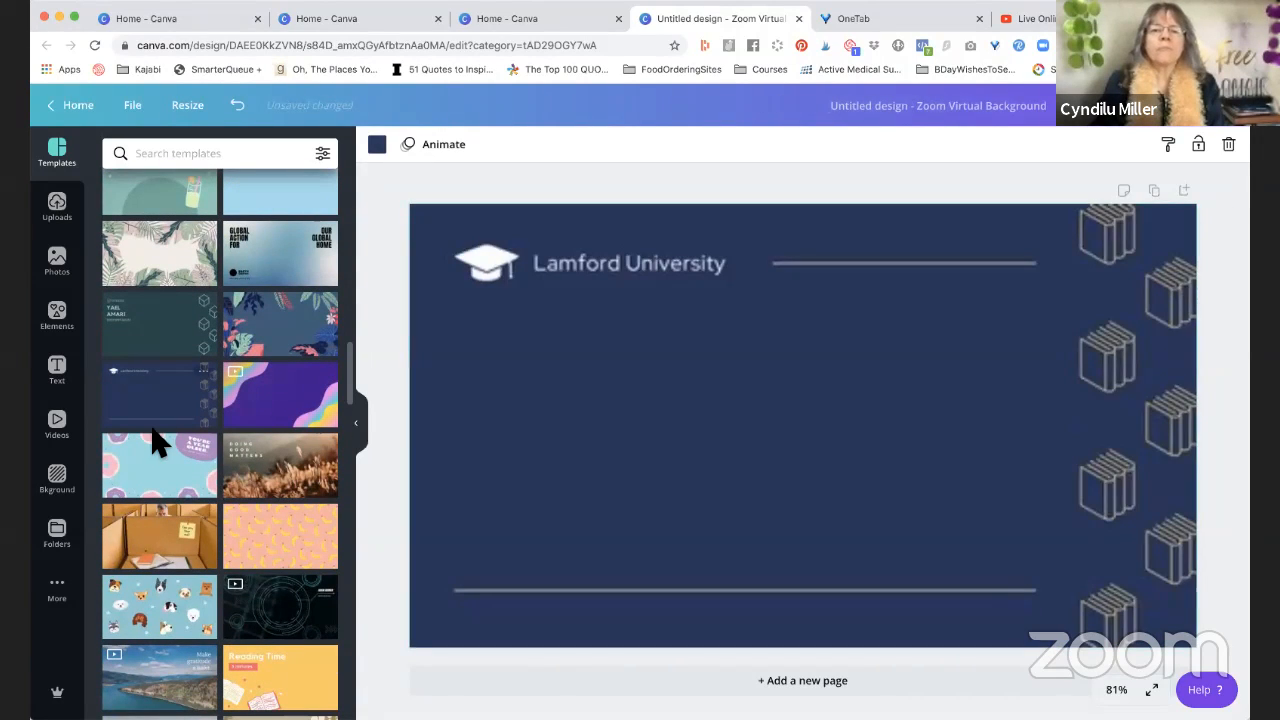
{"action": "scroll", "coordinate": [245, 513], "scroll_direction": "down", "scroll_amount": 8}
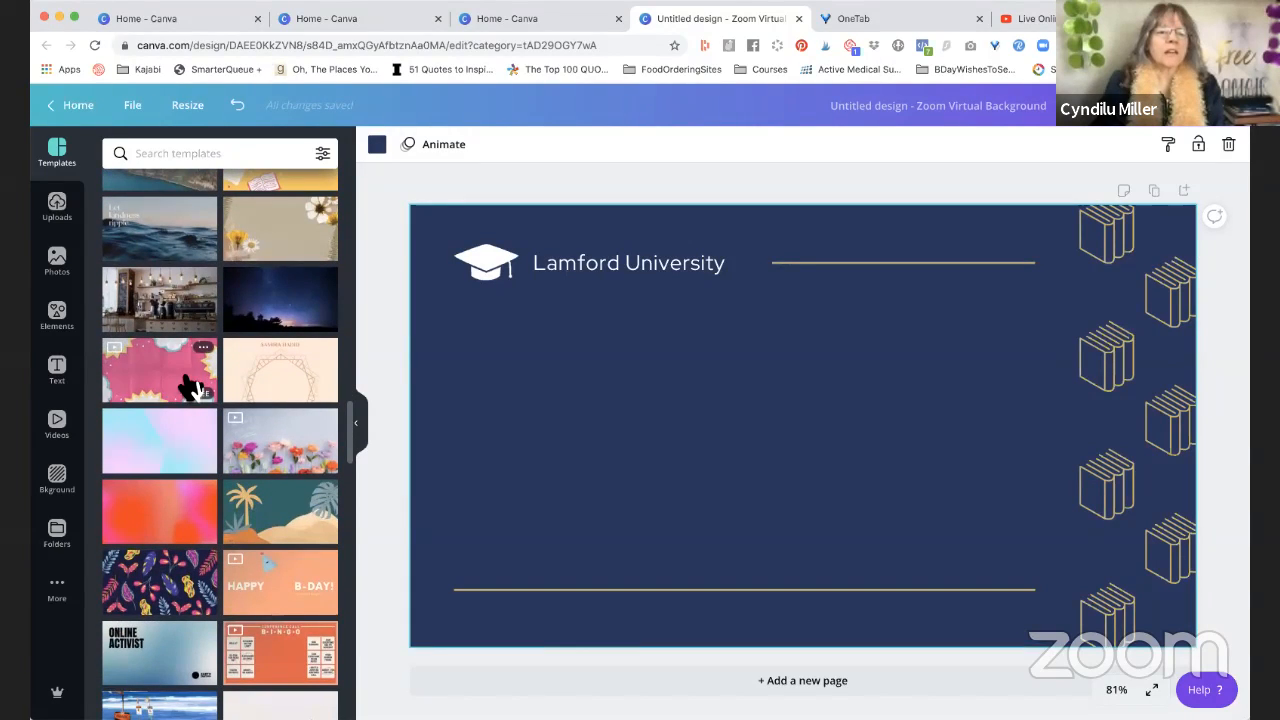
{"action": "left_click", "coordinate": [191, 388]}
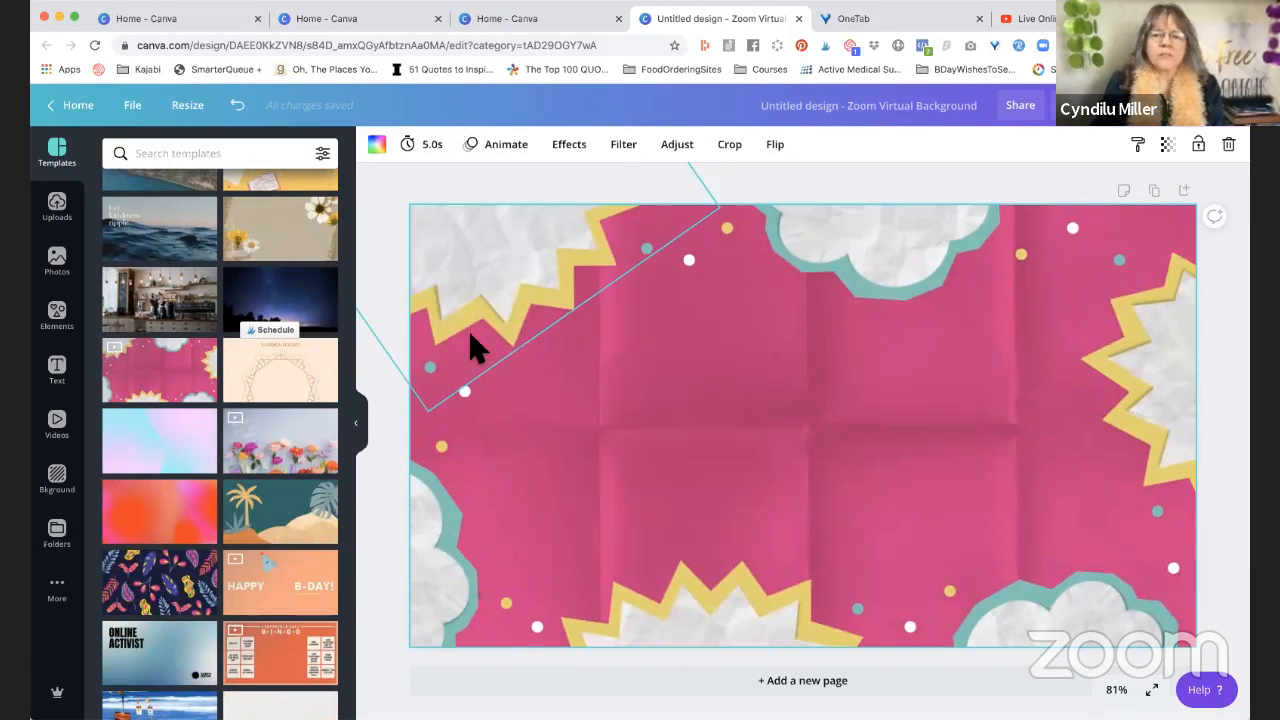
- Preview the "No Video Conferencing" beach template and apply the dark green "Bloom where you are planted." leaf template
{"action": "scroll", "coordinate": [290, 568], "scroll_direction": "down", "scroll_amount": 1}
{"action": "scroll", "coordinate": [288, 572], "scroll_direction": "down", "scroll_amount": 1}
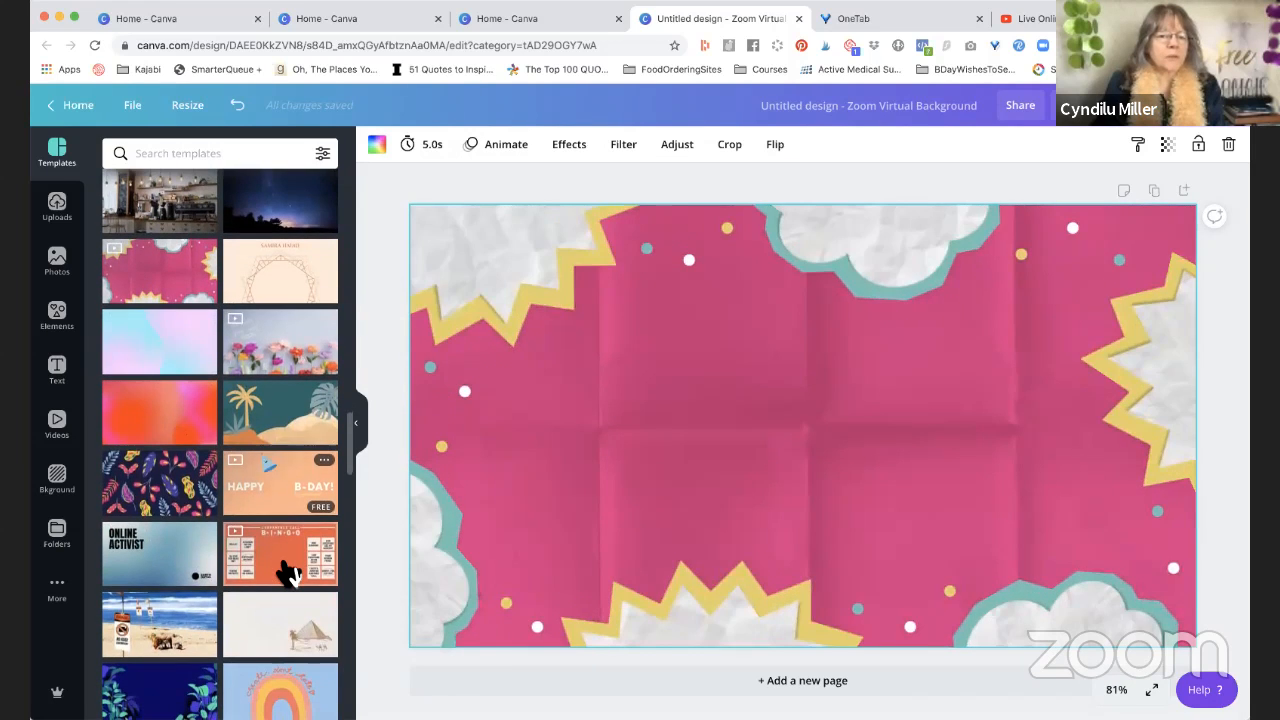
{"action": "scroll", "coordinate": [286, 575], "scroll_direction": "down", "scroll_amount": 3}
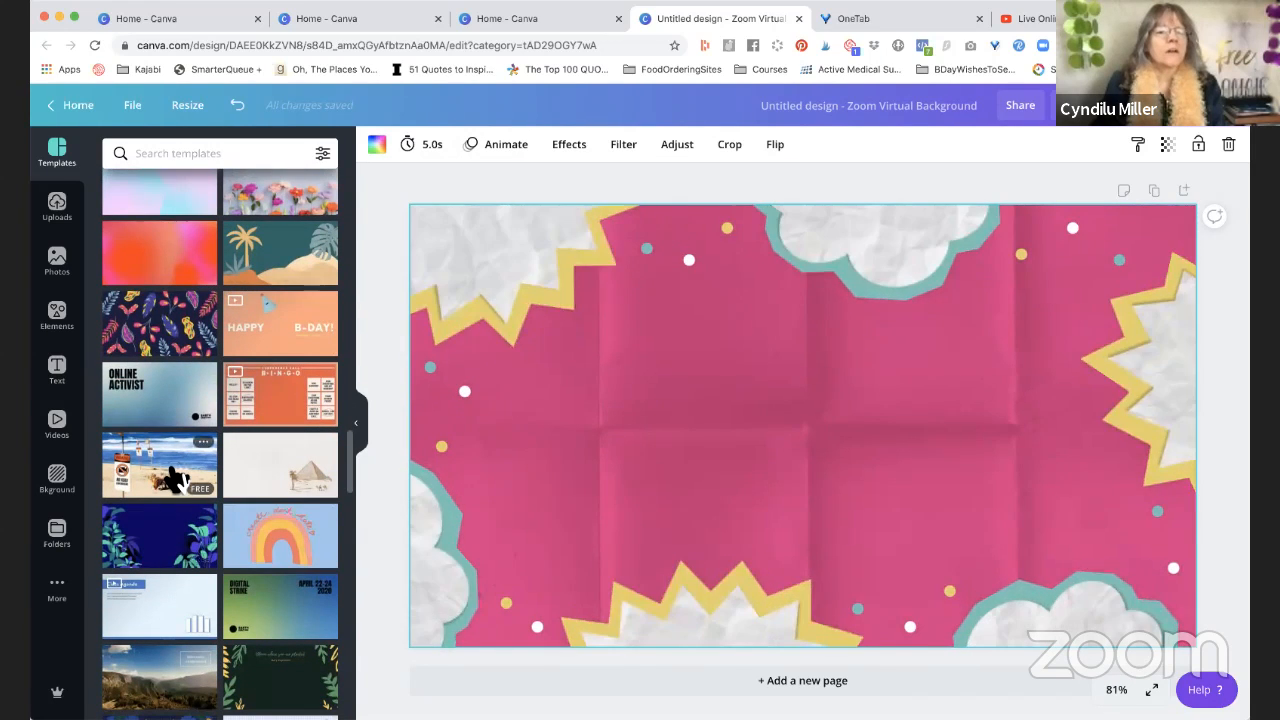
{"action": "left_click", "coordinate": [180, 482]}
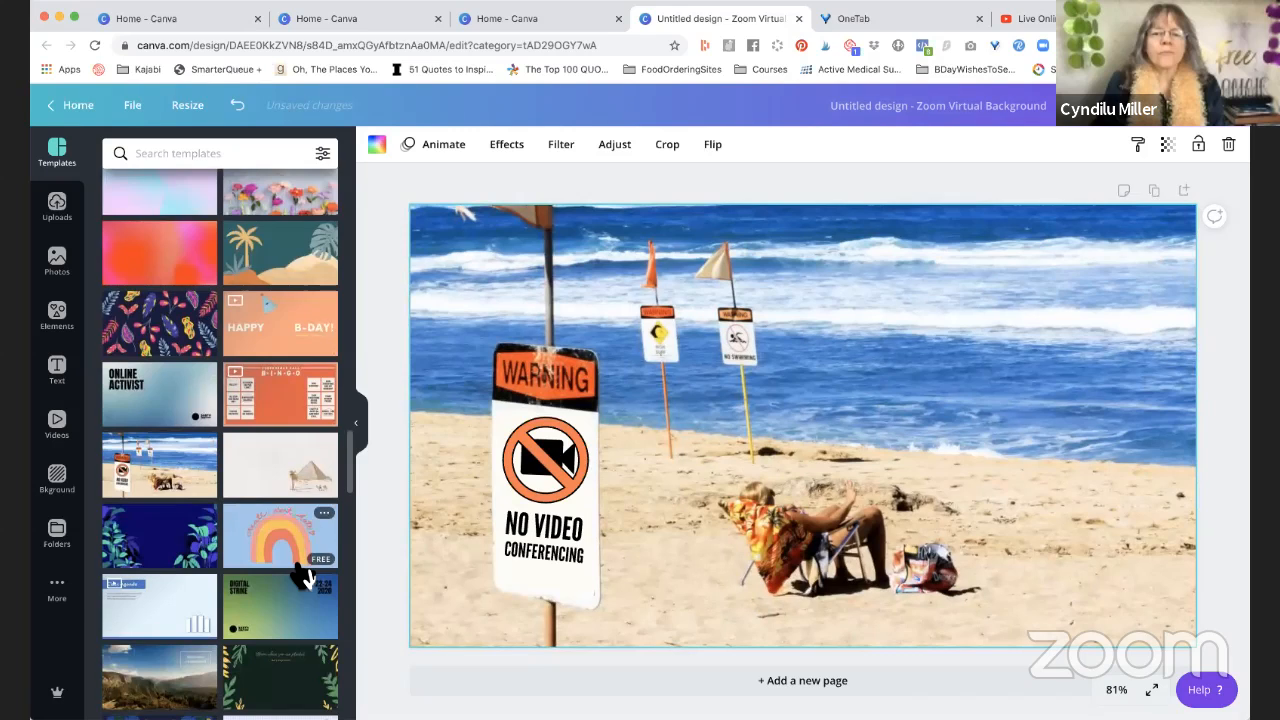
{"action": "scroll", "coordinate": [300, 575], "scroll_direction": "down", "scroll_amount": 3}
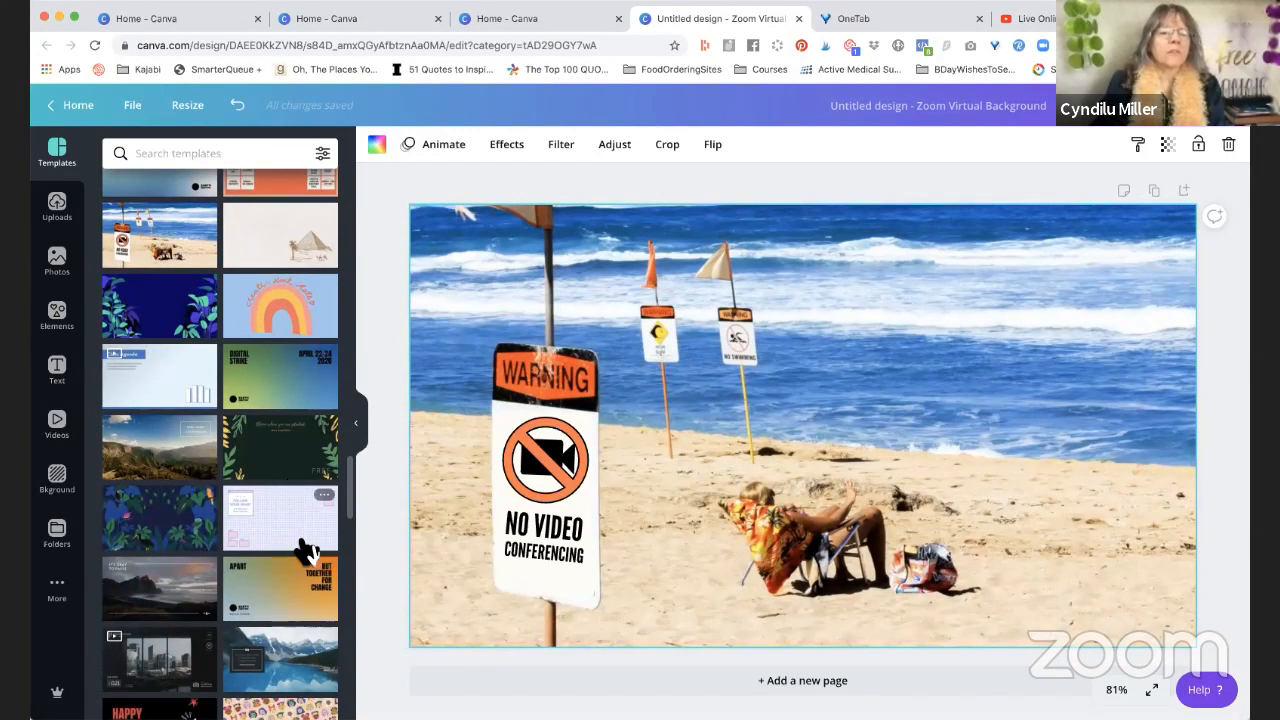
{"action": "scroll", "coordinate": [300, 520], "scroll_direction": "down", "scroll_amount": 1}
{"action": "left_click", "coordinate": [283, 450]}
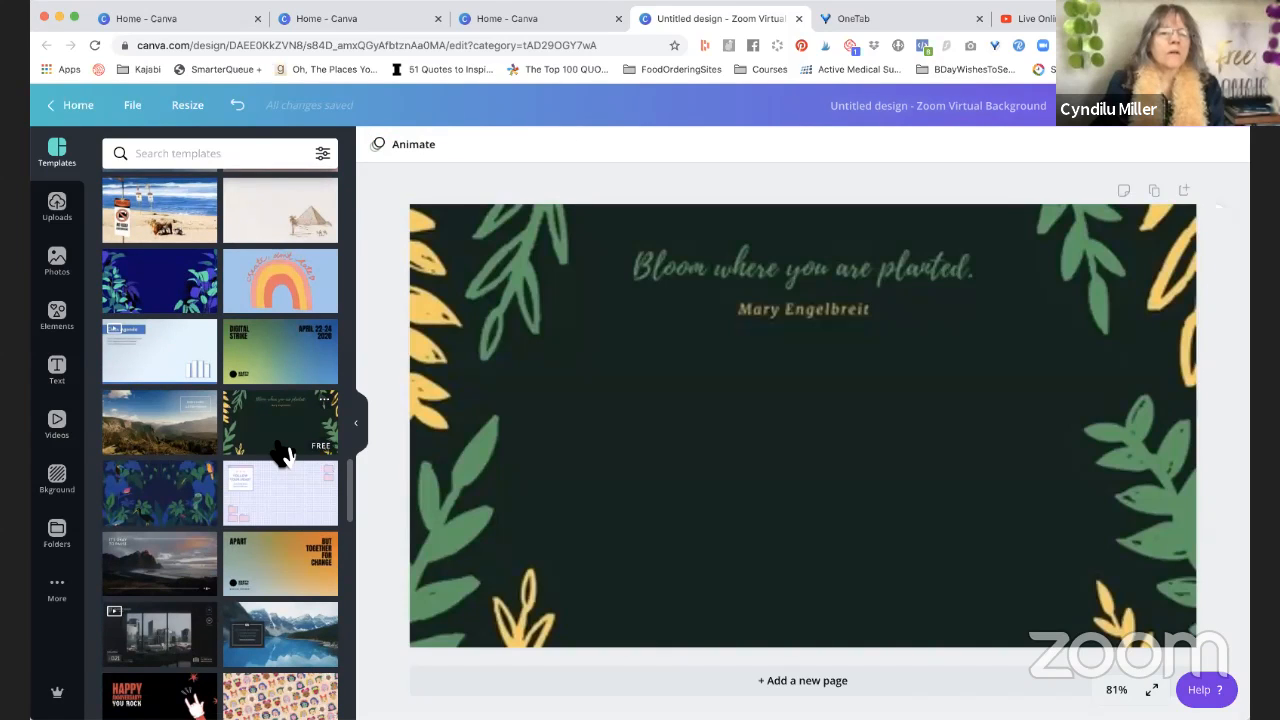
- Browse further through the Zoom virtual background templates for more design ideas
{"action": "scroll", "coordinate": [288, 565], "scroll_direction": "down", "scroll_amount": 5}
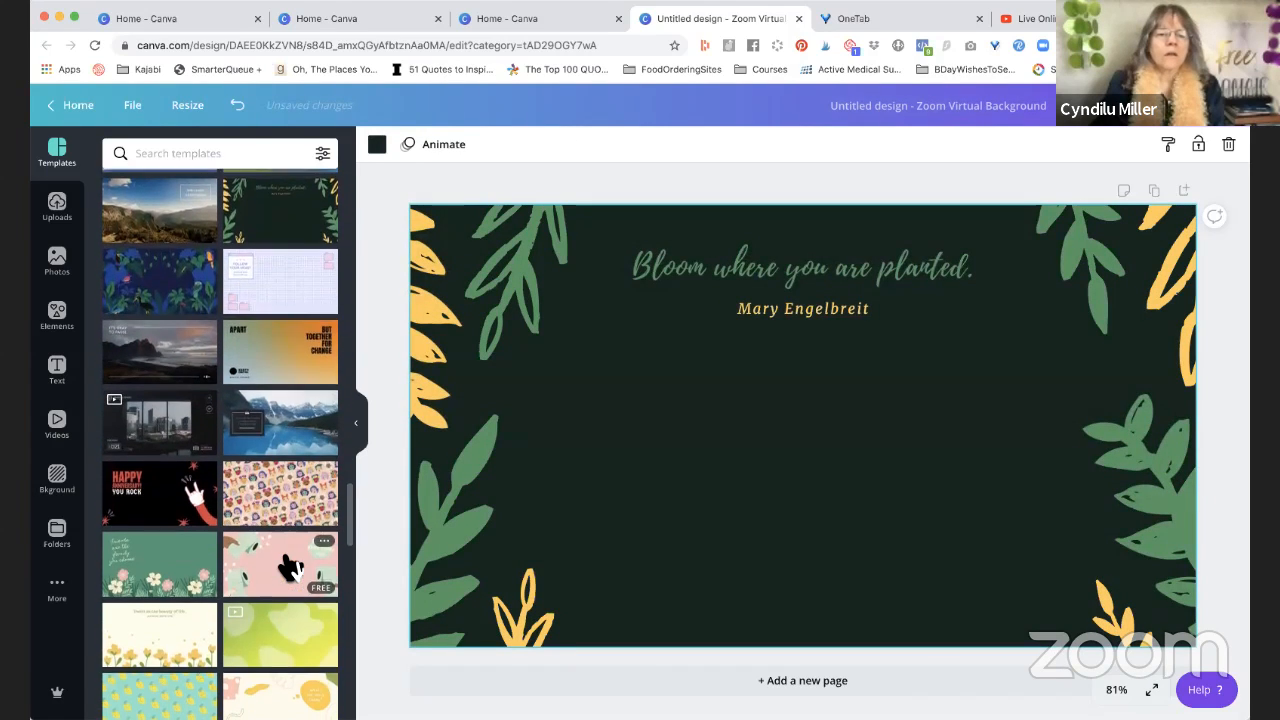
{"action": "scroll", "coordinate": [288, 565], "scroll_direction": "down", "scroll_amount": 6}
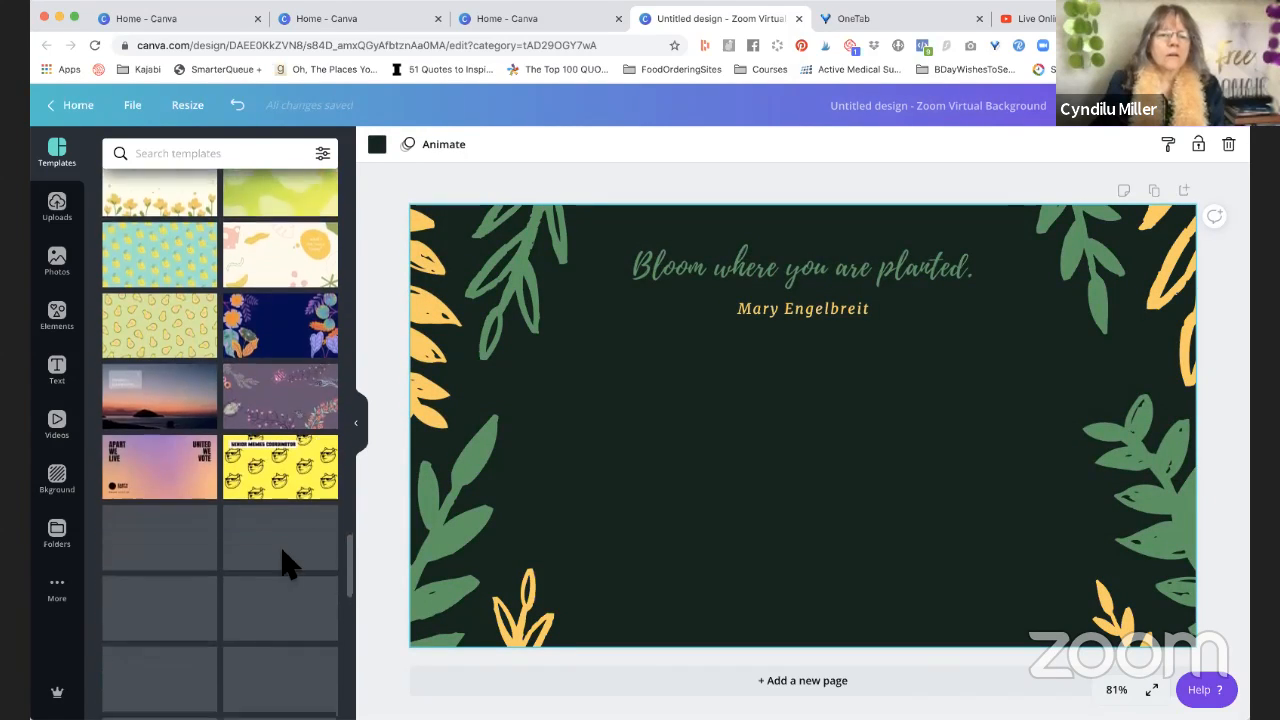
{"action": "scroll", "coordinate": [288, 565], "scroll_direction": "down", "scroll_amount": 2}
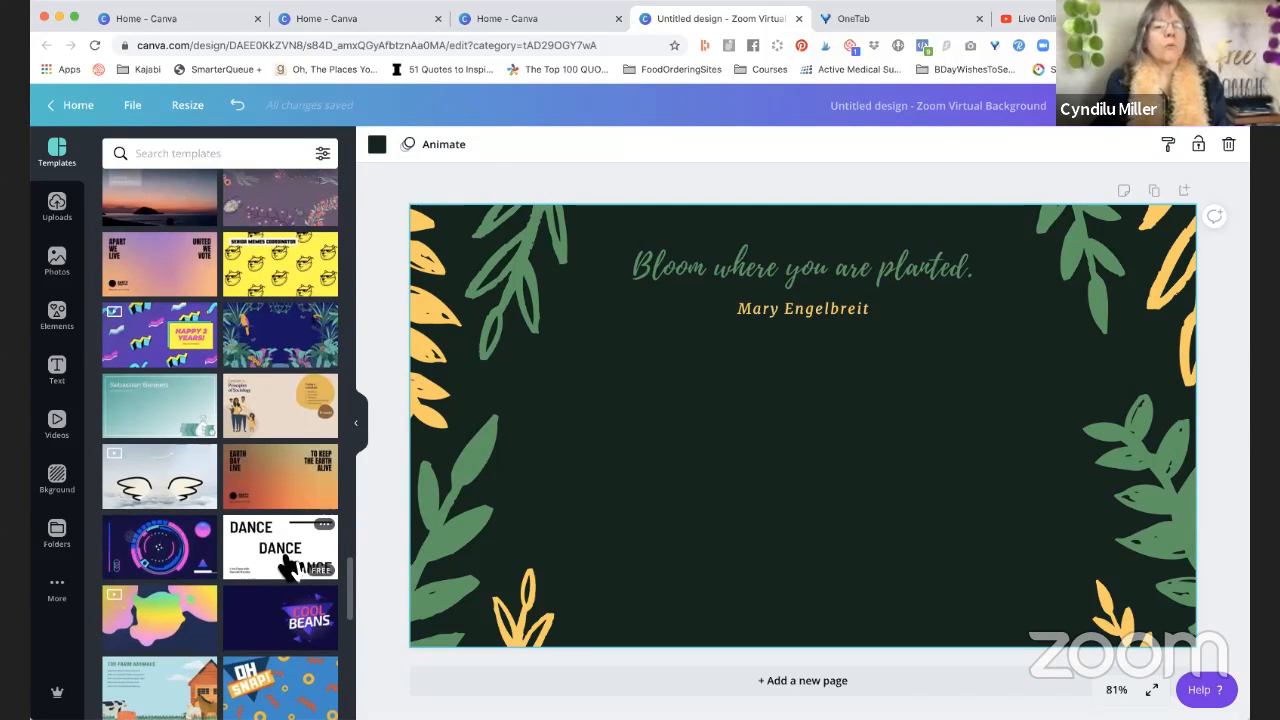
{"action": "scroll", "coordinate": [292, 568], "scroll_direction": "down", "scroll_amount": 5}
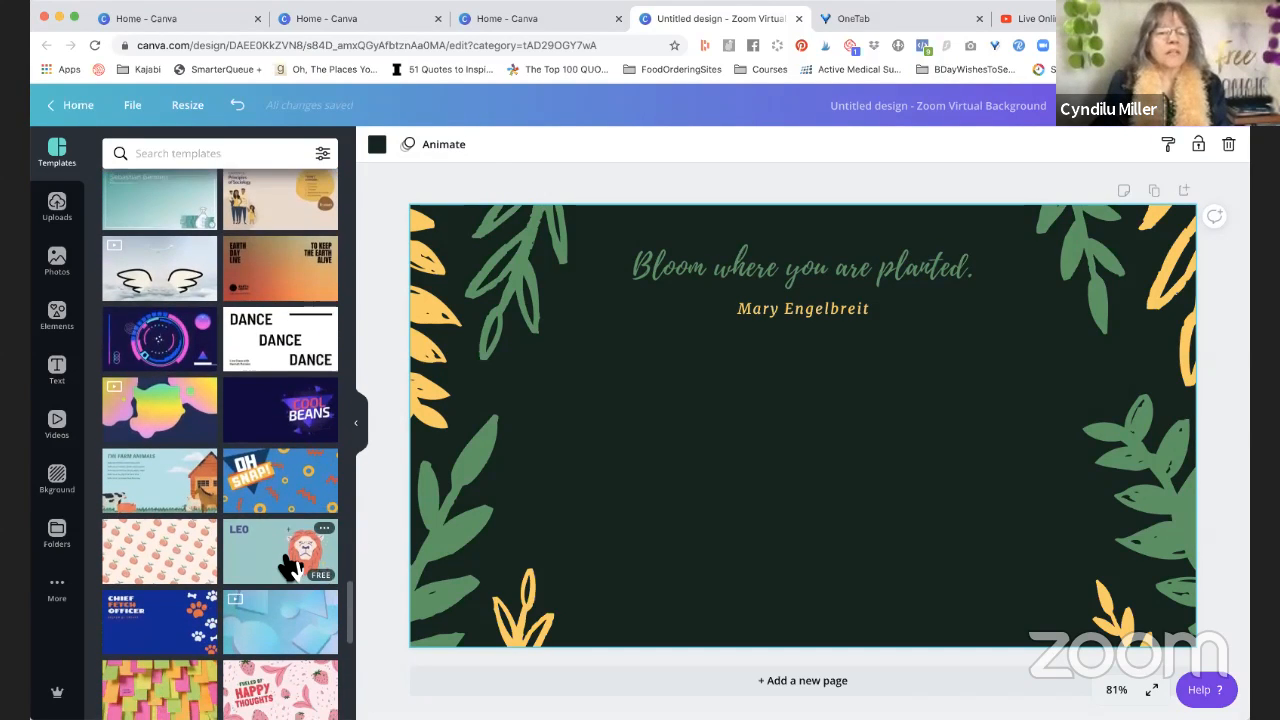
{"action": "scroll", "coordinate": [290, 568], "scroll_direction": "down", "scroll_amount": 3}
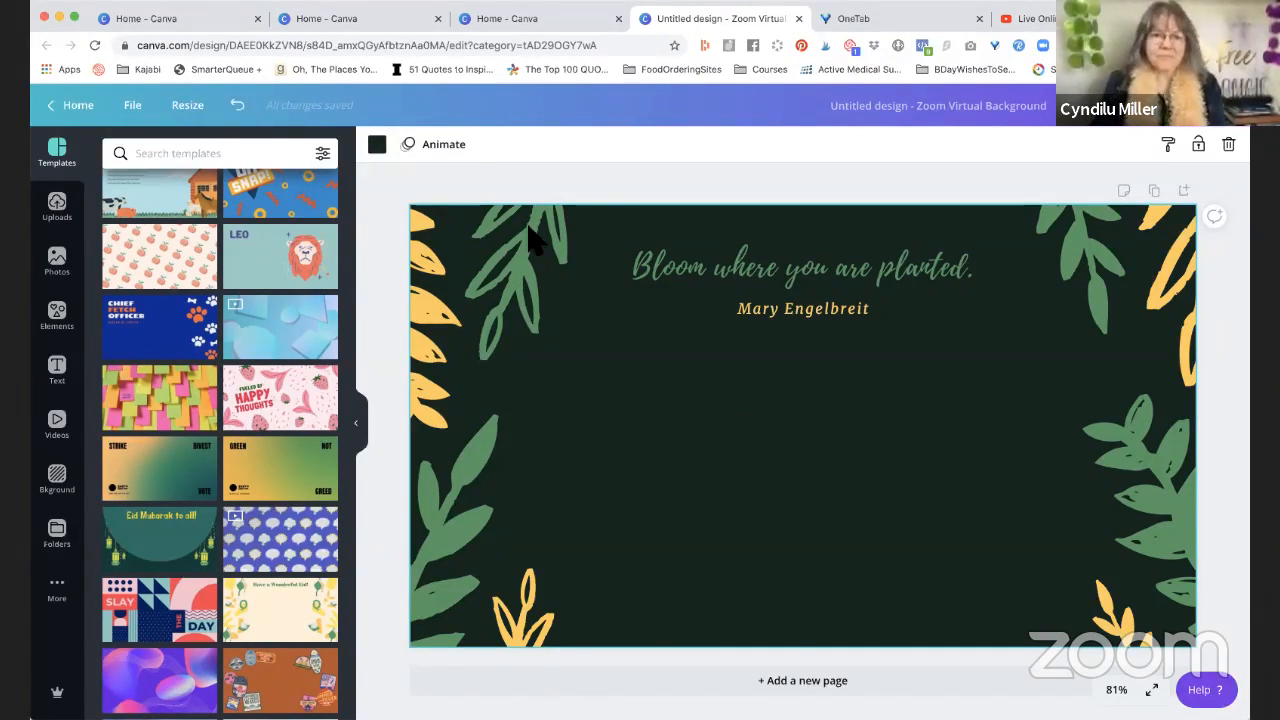
- Recolor the page background with the beBOLDyou brand purple and change all the green leaves to that palette's light blue
{"action": "left_click", "coordinate": [390, 158]}
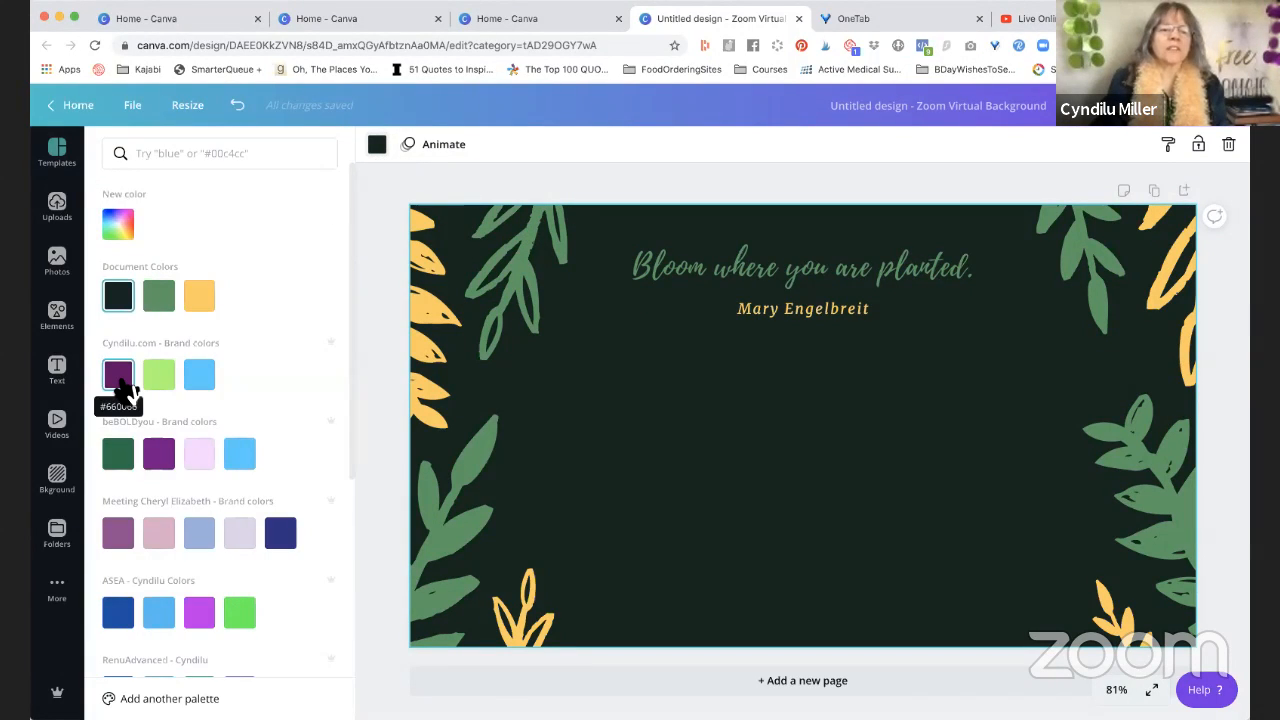
{"action": "left_click", "coordinate": [158, 458]}
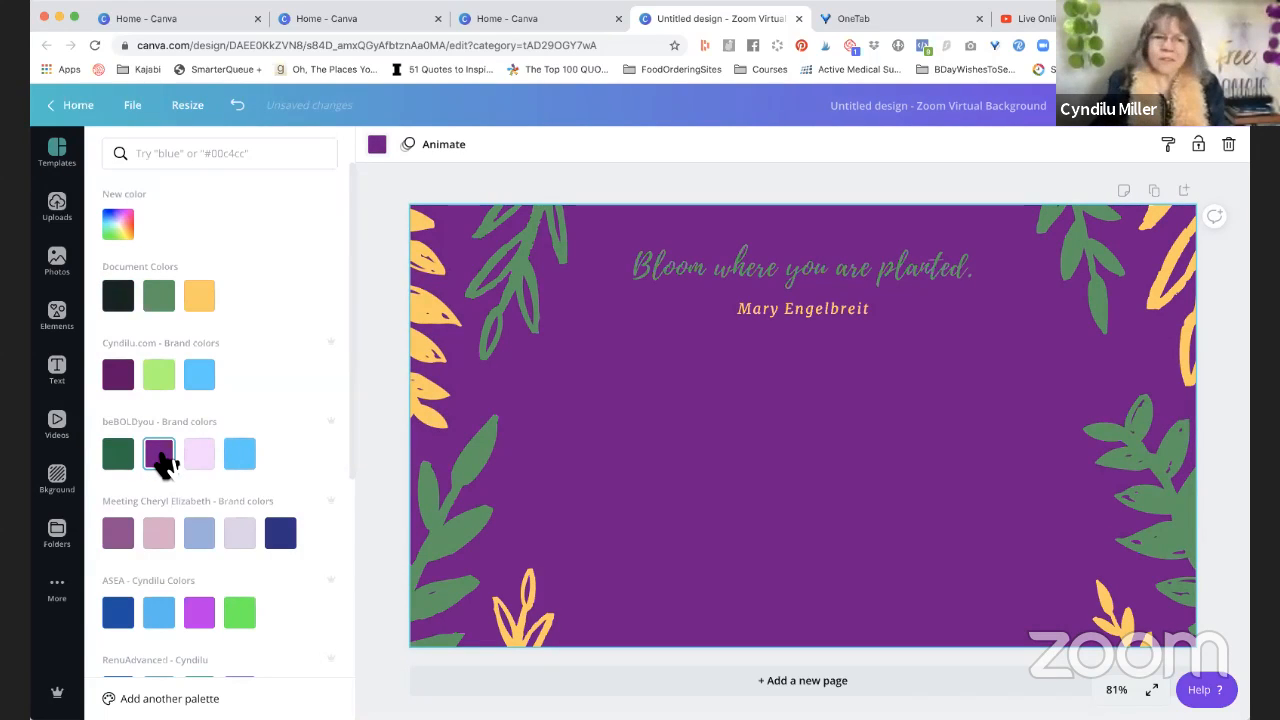
{"action": "left_click", "coordinate": [445, 537]}
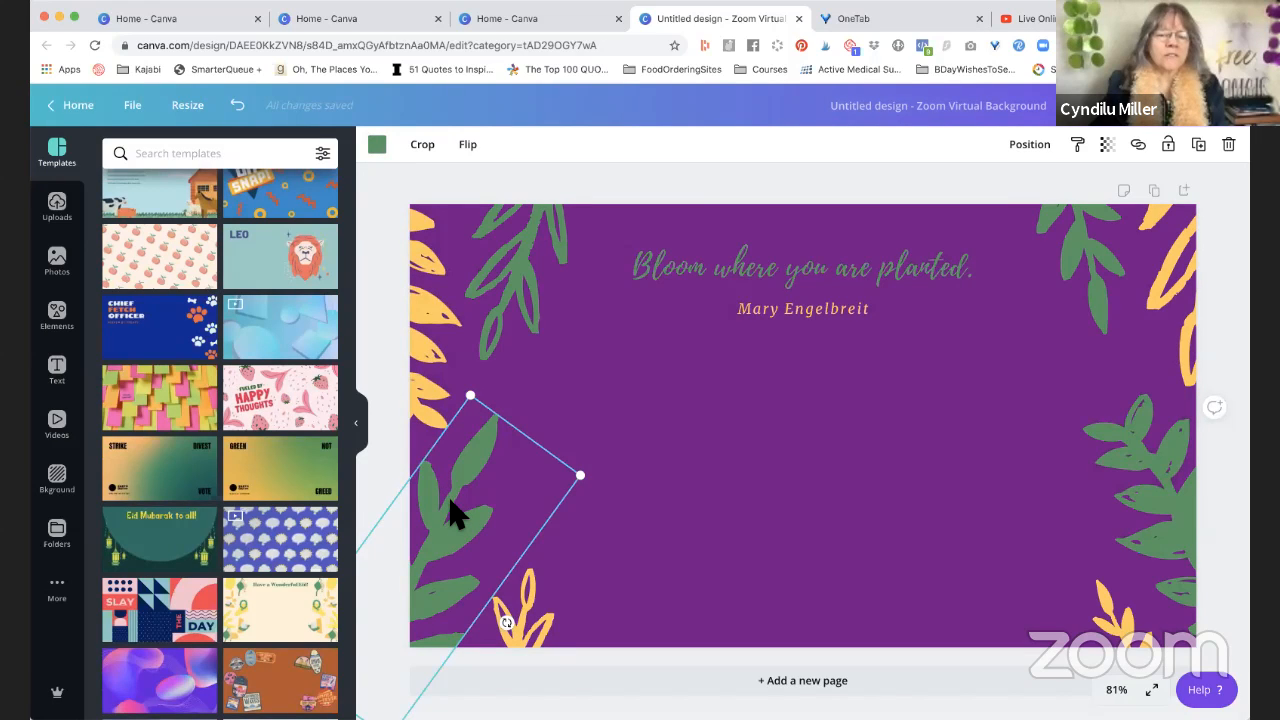
{"action": "left_click", "coordinate": [378, 148]}
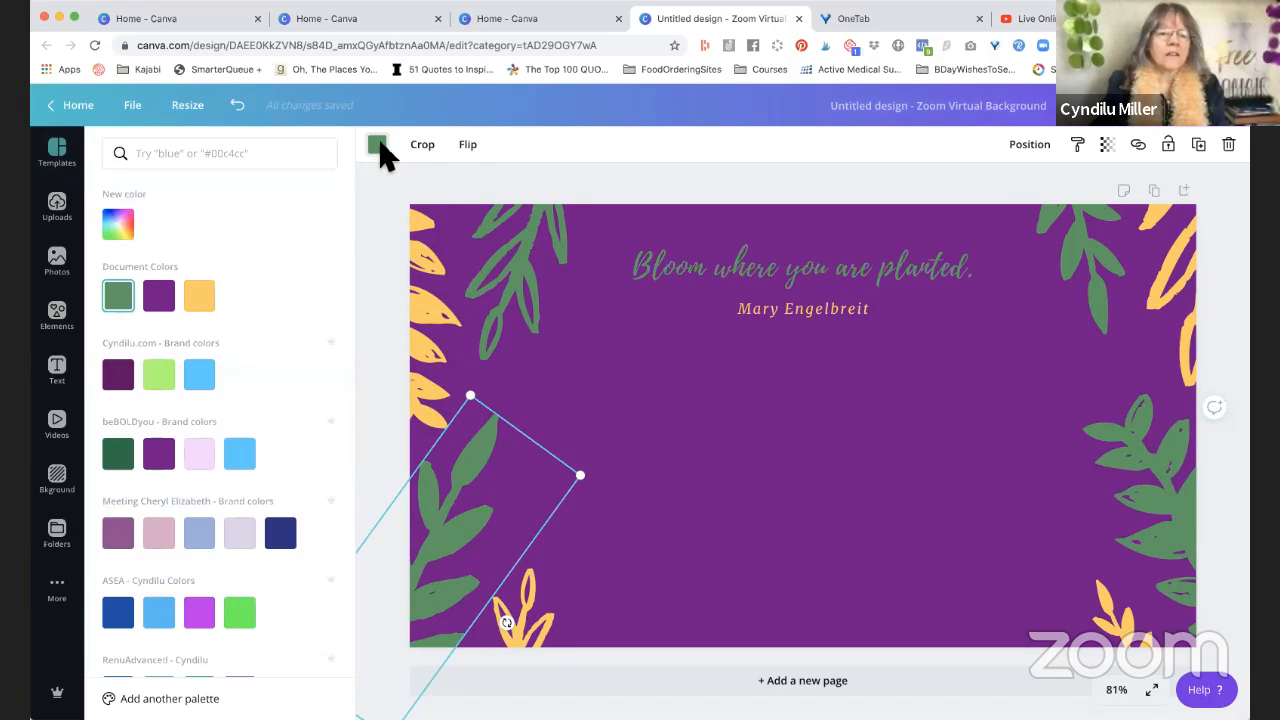
{"action": "left_click", "coordinate": [241, 456]}
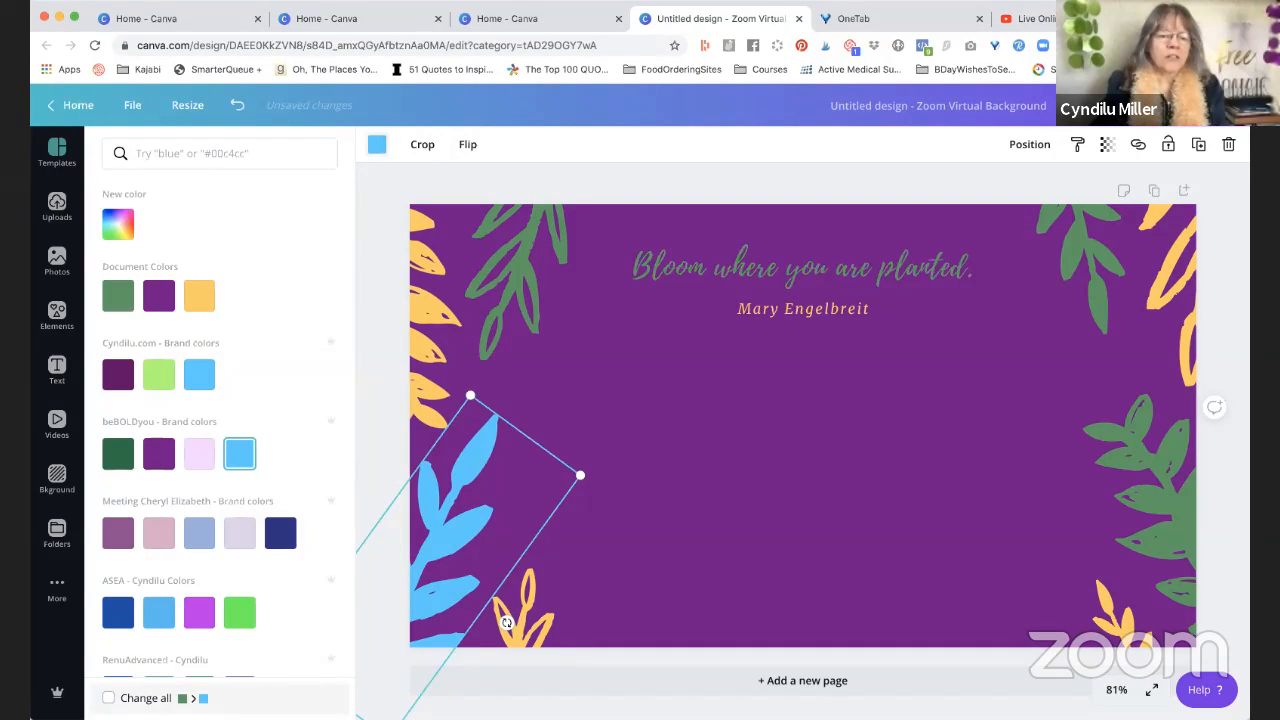
{"action": "left_click", "coordinate": [108, 698]}
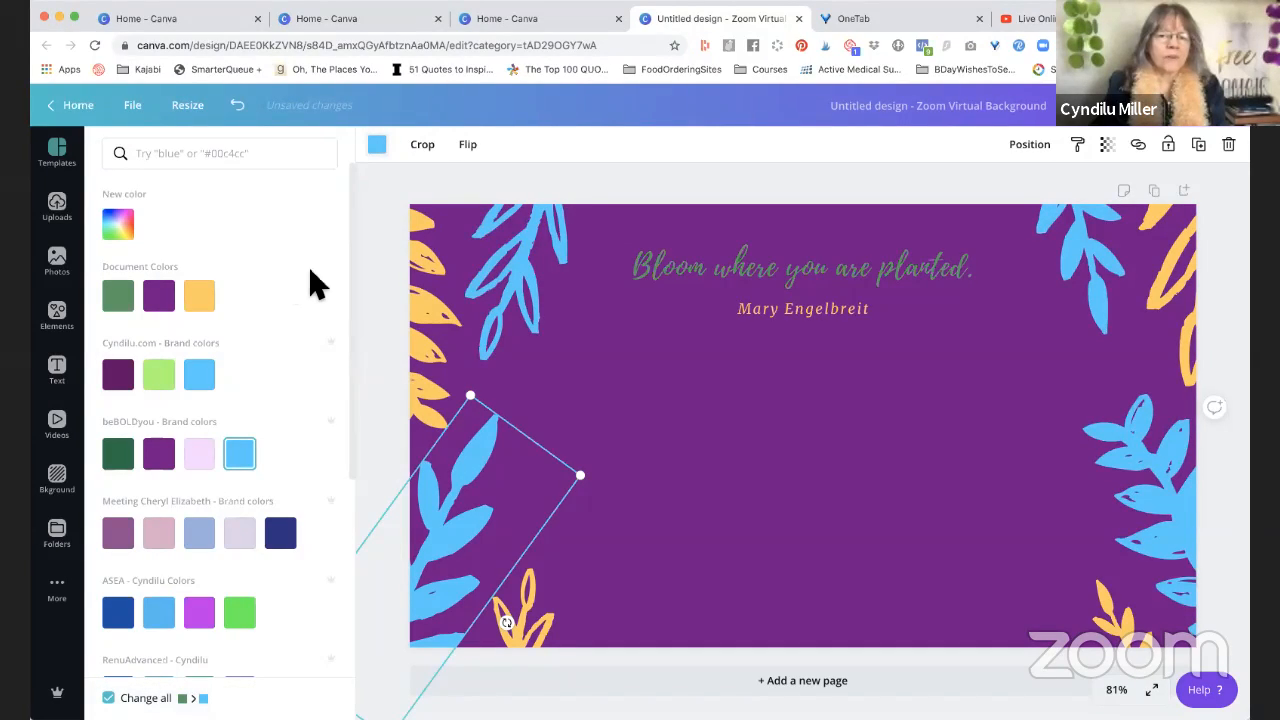
- Recolor the quote "Bloom where you are planted." with the light blue from the Cyndilu.com brand colors
{"action": "left_click", "coordinate": [703, 284]}
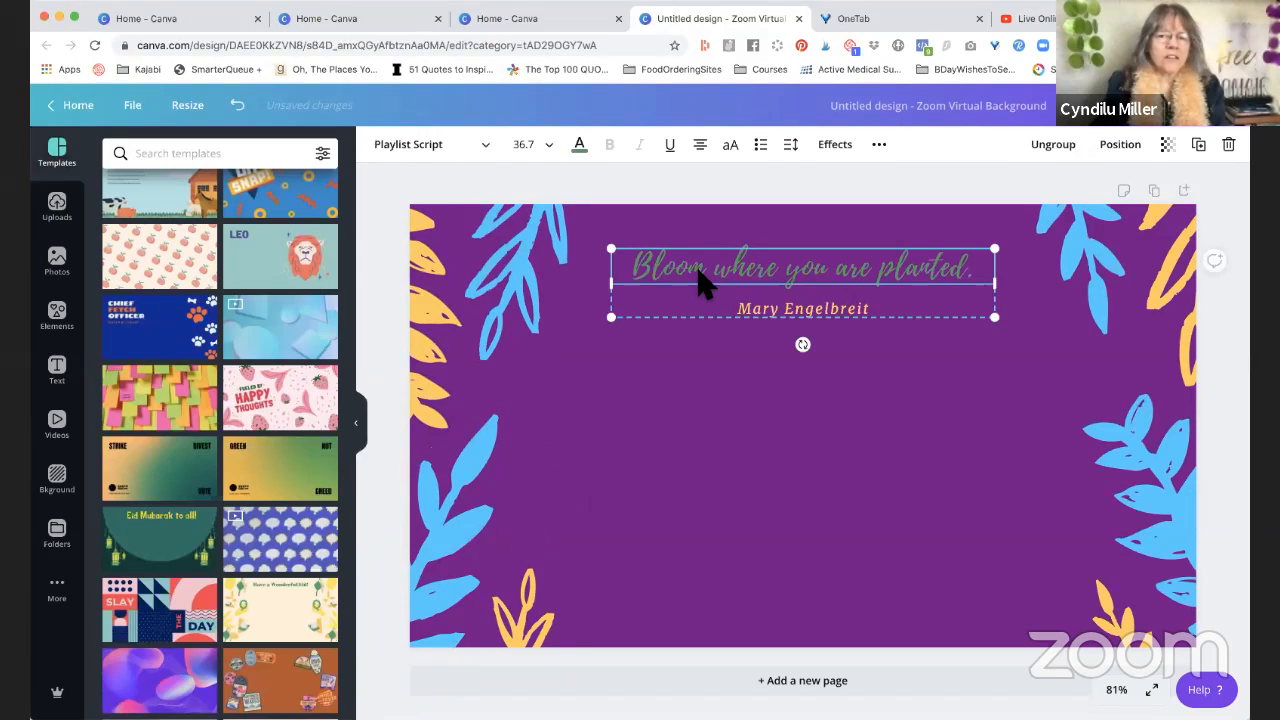
{"action": "left_click", "coordinate": [579, 147]}
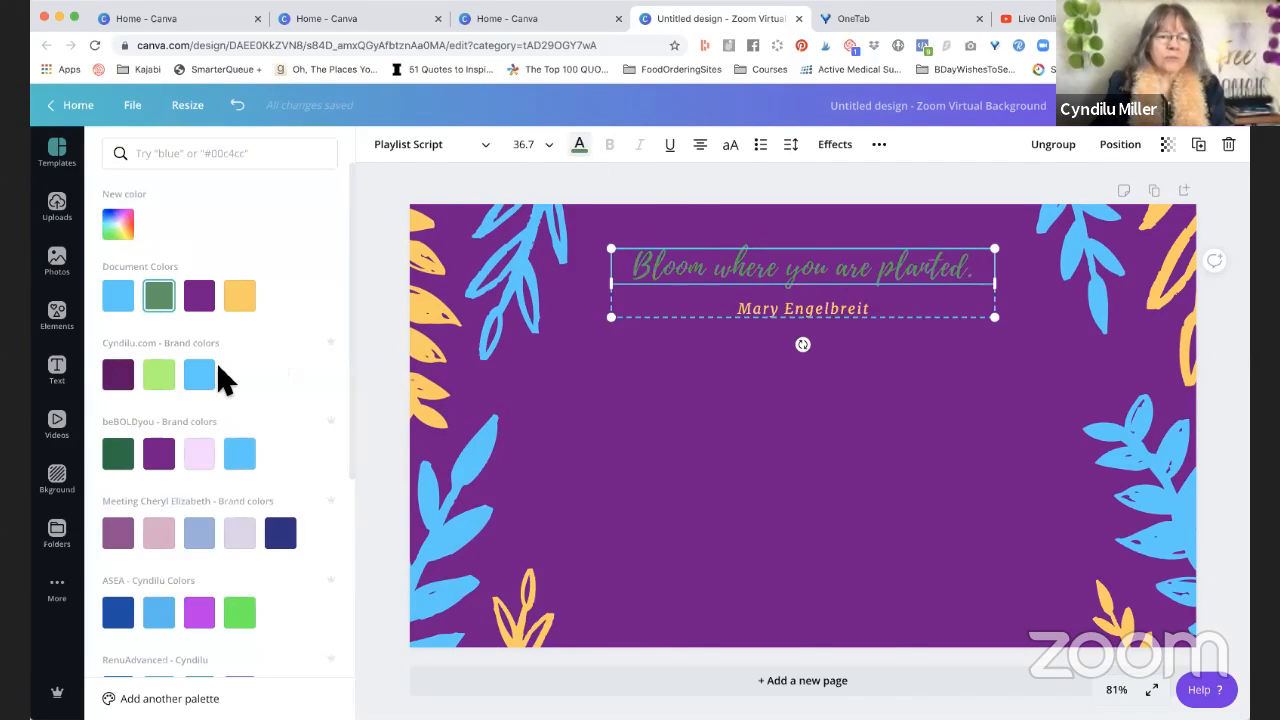
{"action": "left_click", "coordinate": [212, 384]}
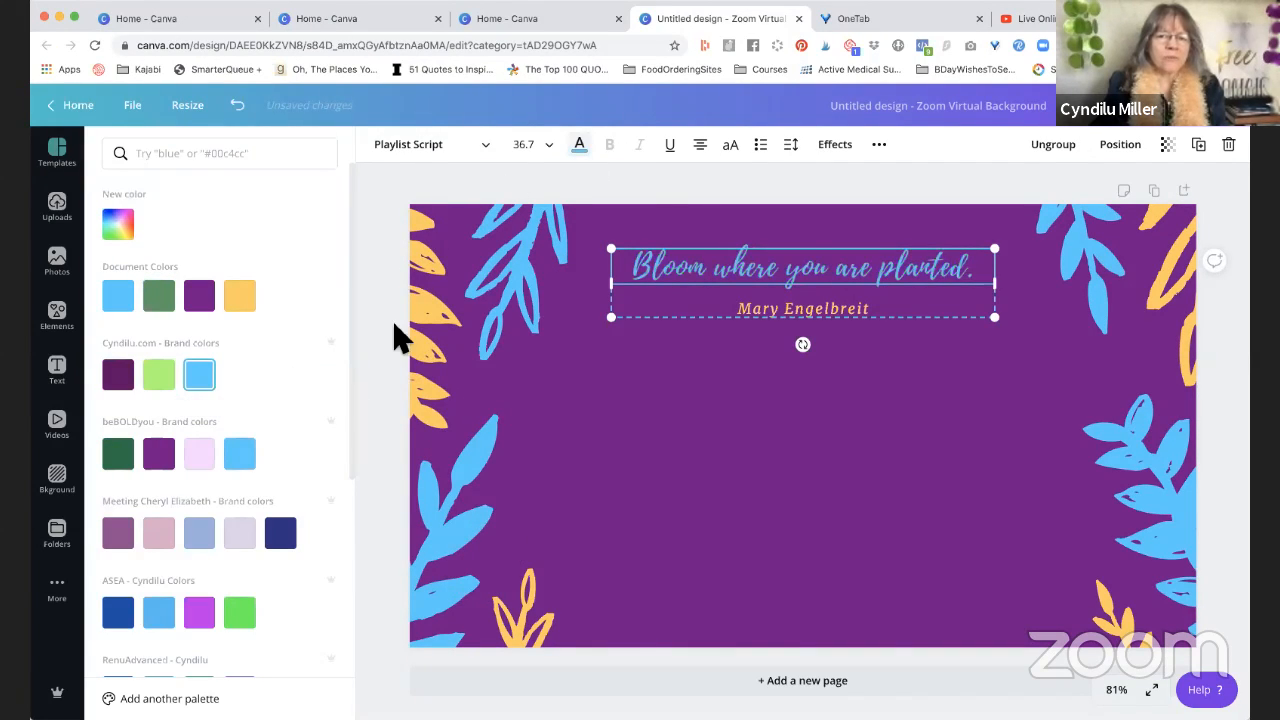
{"action": "left_click", "coordinate": [805, 312]}
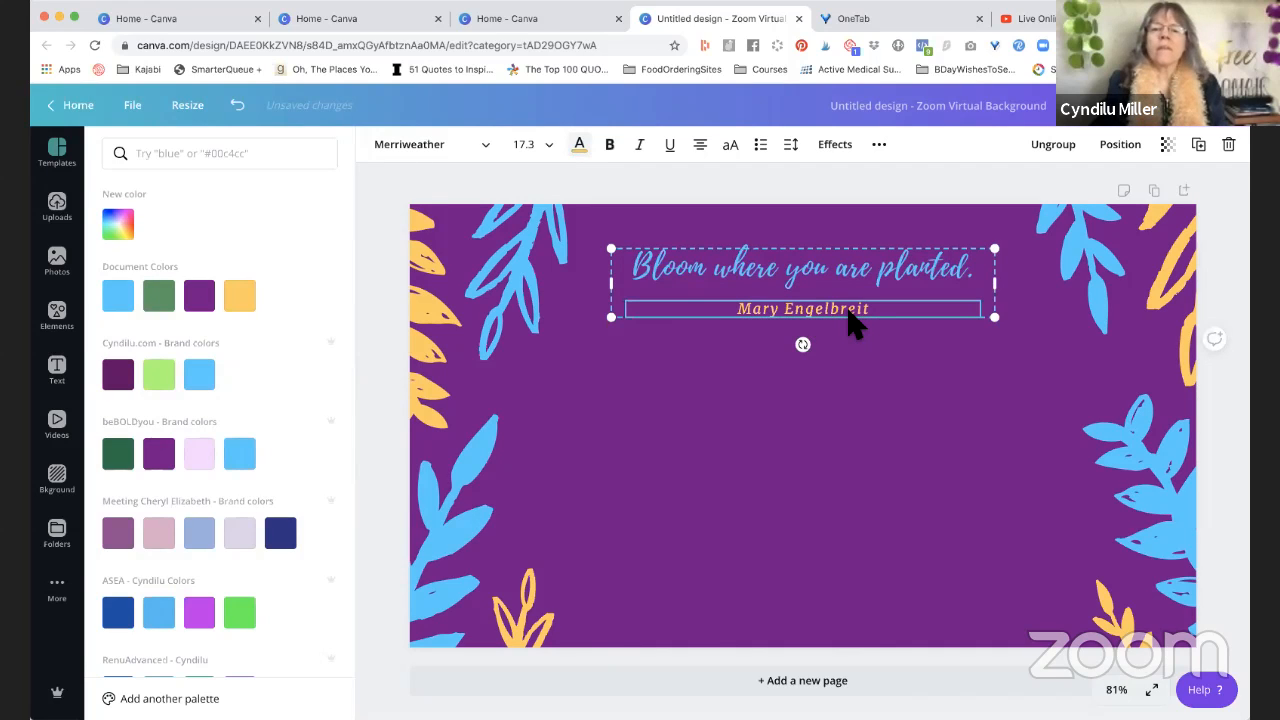
{"action": "left_click", "coordinate": [437, 337]}
{"action": "left_click", "coordinate": [750, 470]}
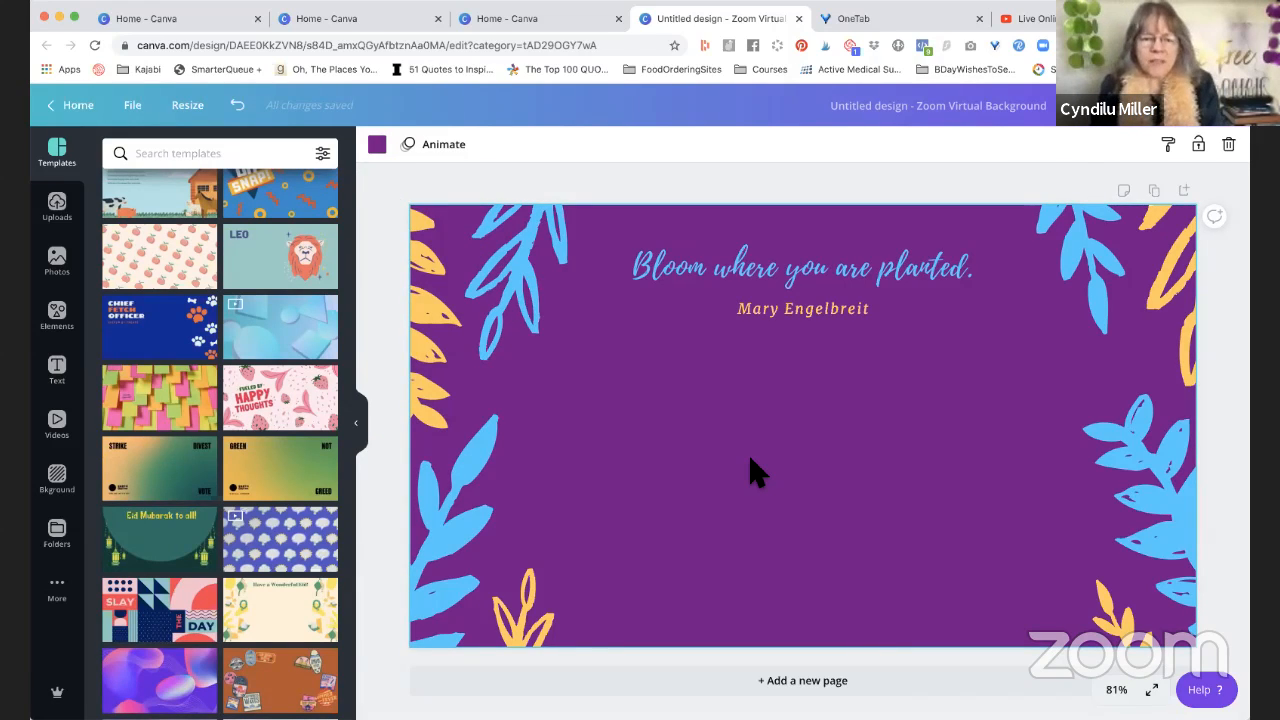
- Try the beBOLDyou brand dark green on the large yellow leaf and restore its yellow
{"action": "left_click", "coordinate": [437, 380]}
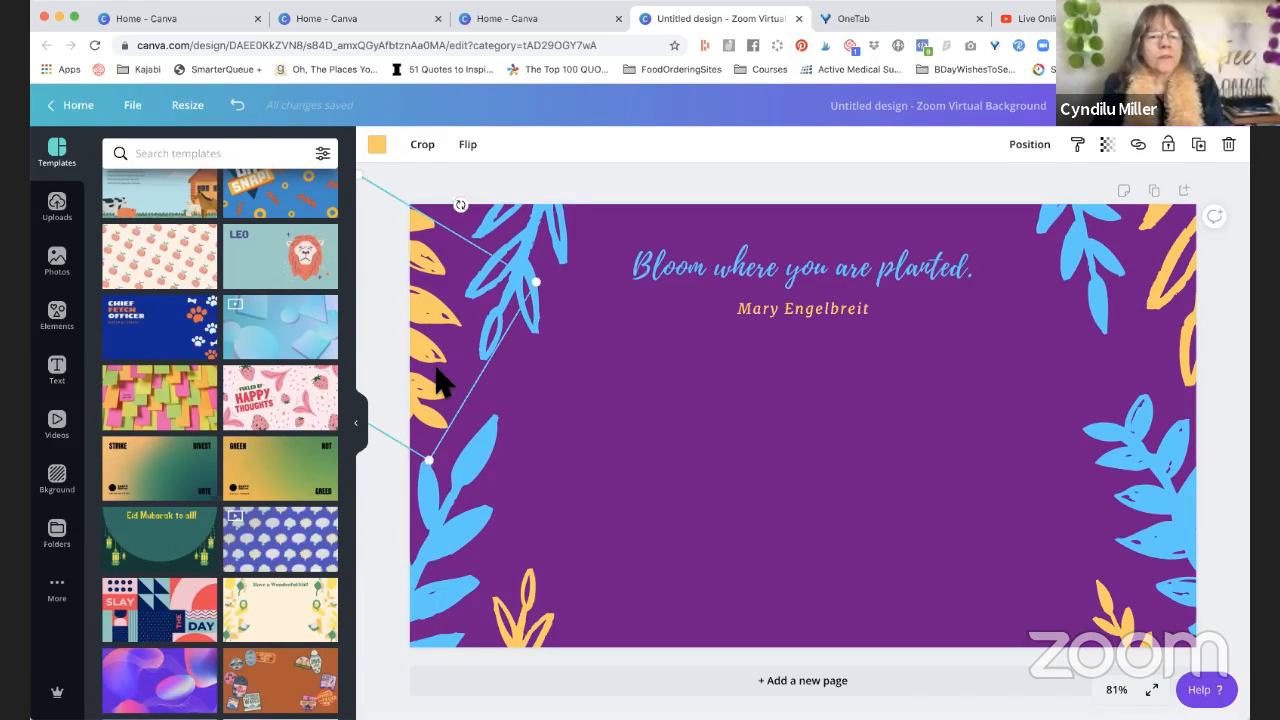
{"action": "left_click", "coordinate": [377, 148]}
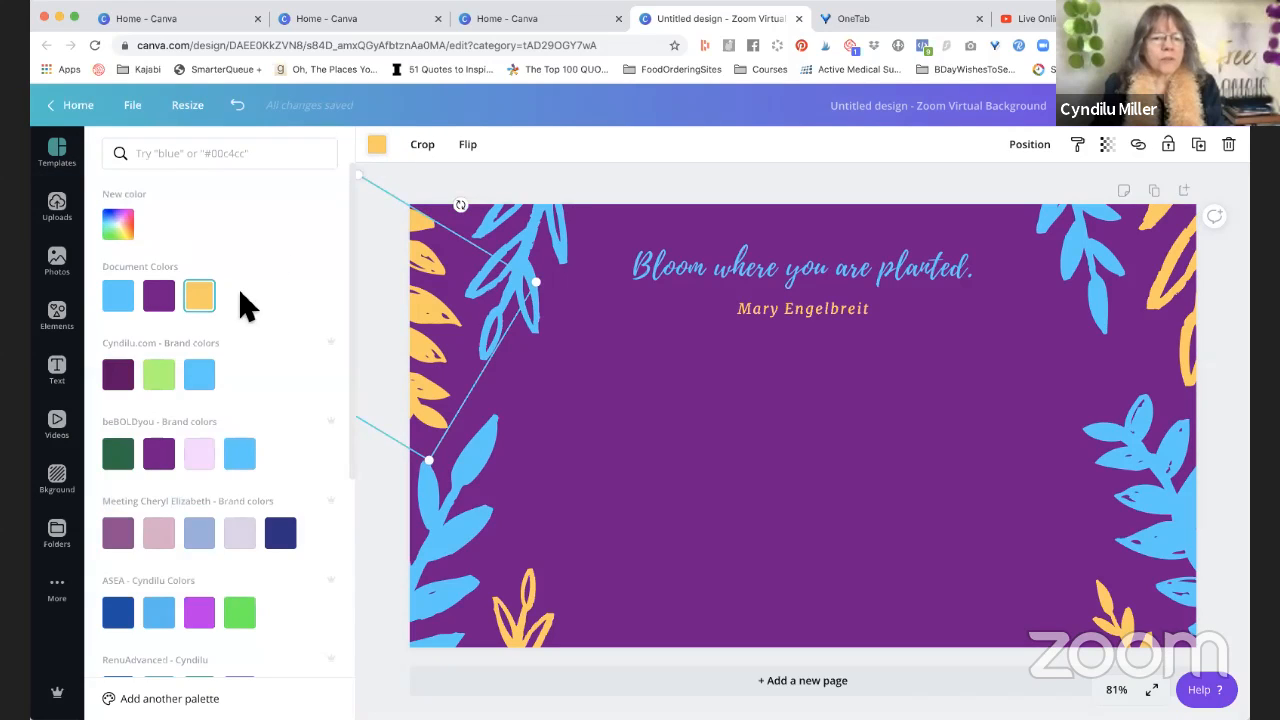
{"action": "left_click", "coordinate": [118, 455]}
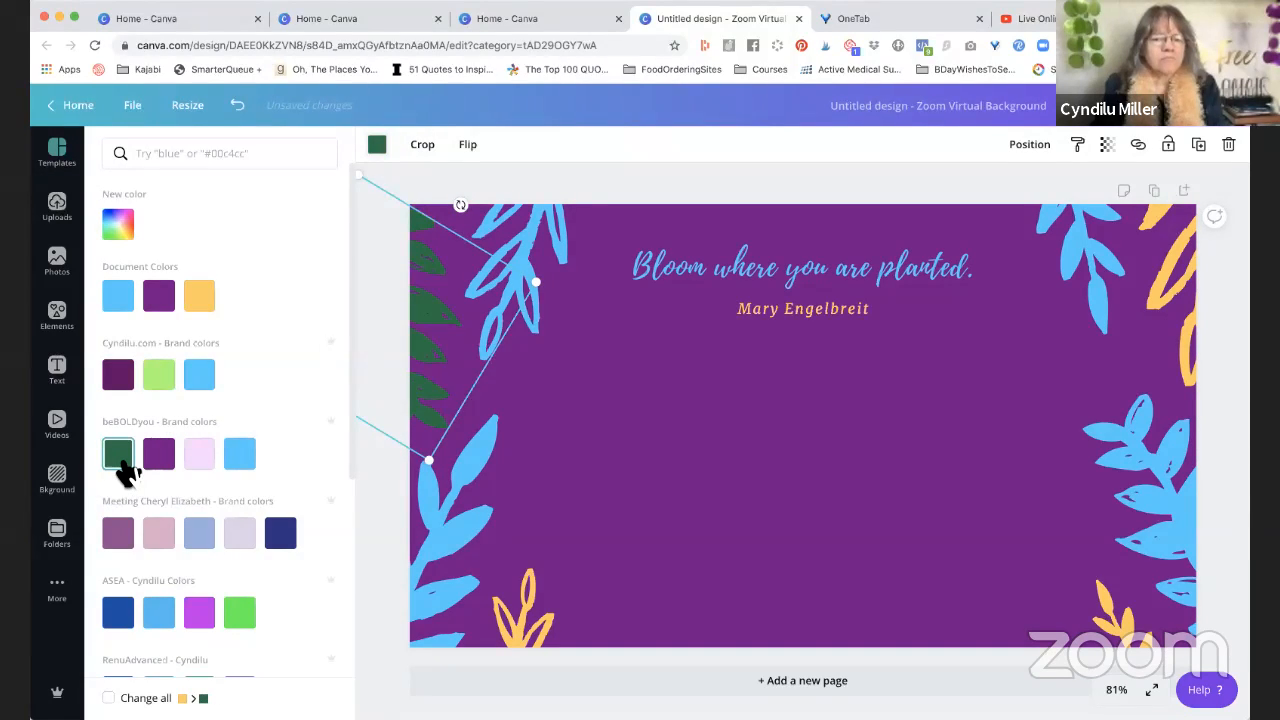
{"action": "left_click", "coordinate": [199, 297]}
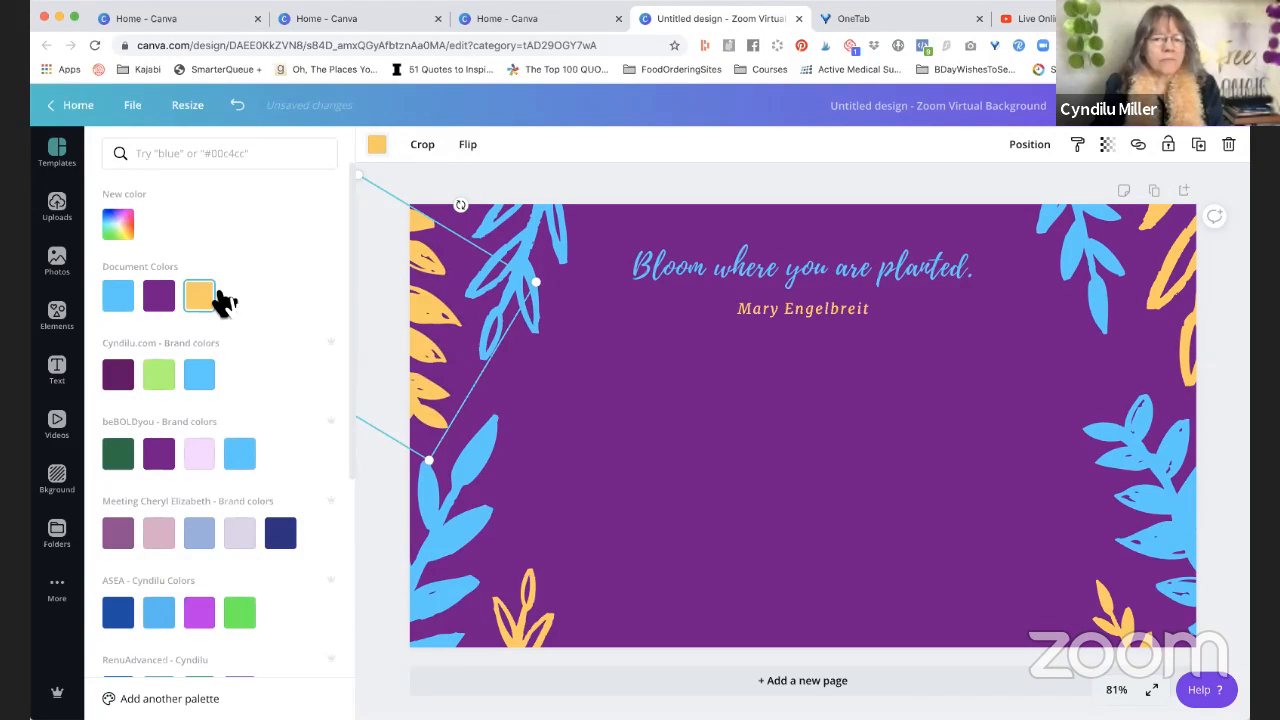
{"action": "key", "text": "Escape"}
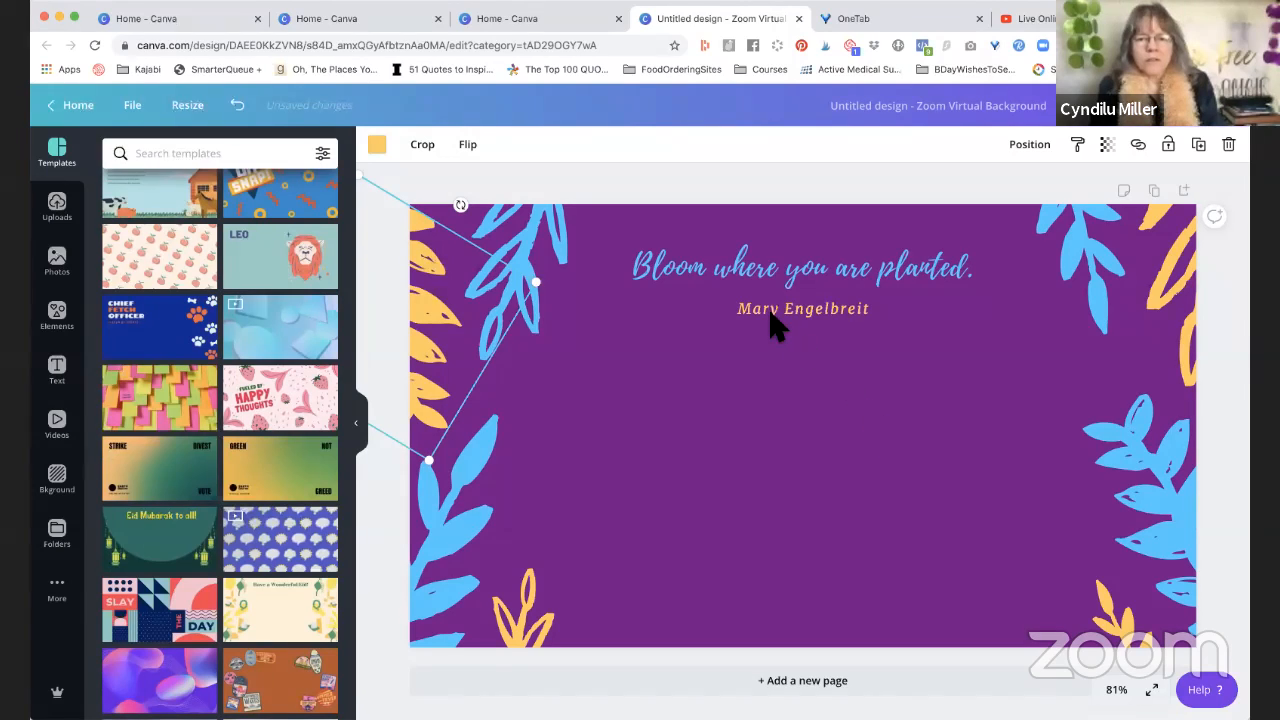
- Move the grouped quote and attribution up close to the page's top edge, keeping it horizontally centered
{"action": "left_click", "coordinate": [808, 322]}
{"action": "left_click_drag", "start_coordinate": [808, 322], "coordinate": [816, 280]}
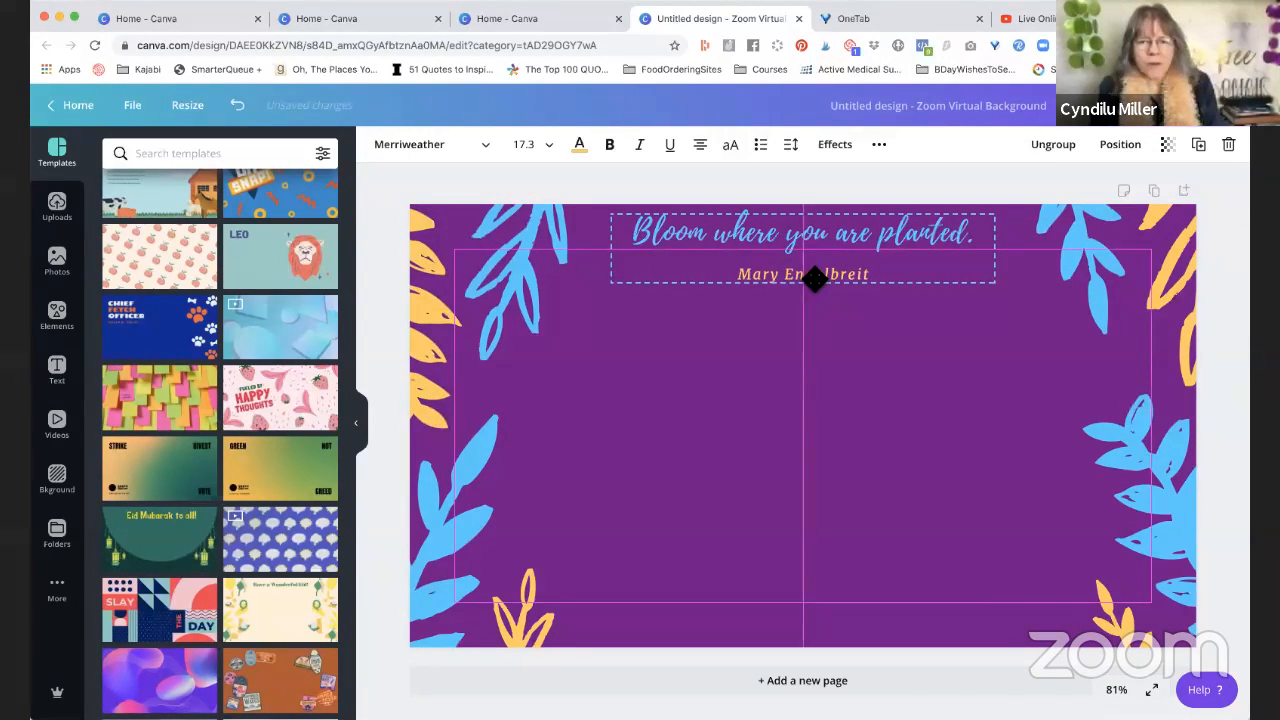
{"action": "left_click_drag", "start_coordinate": [816, 277], "coordinate": [816, 278]}
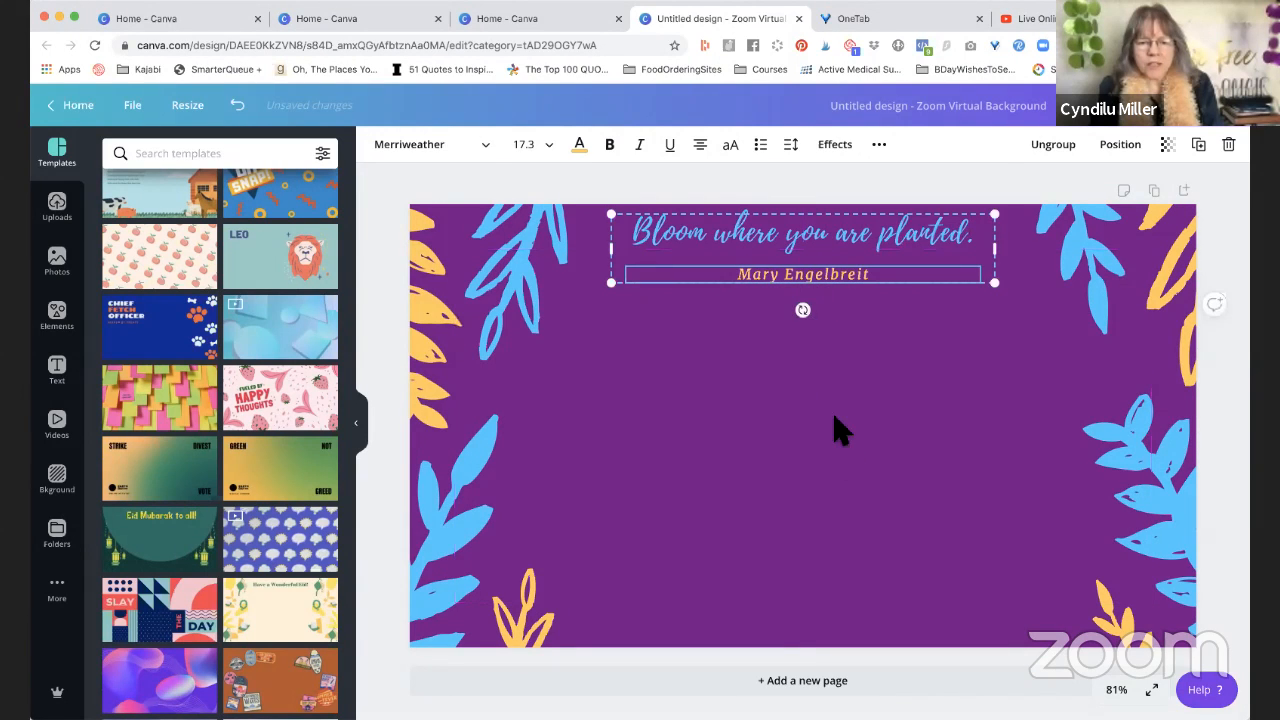
{"action": "left_click", "coordinate": [856, 463]}
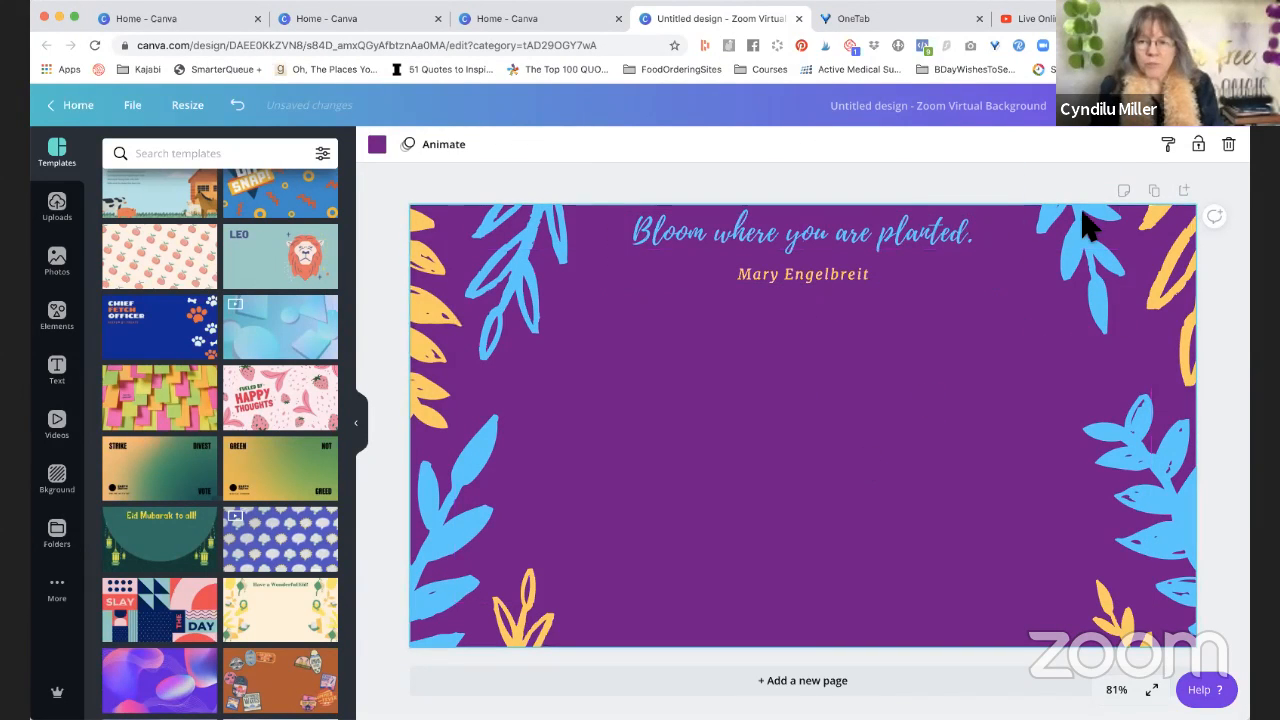
- Download the finished background design as a PNG at 1x size
{"action": "left_click", "coordinate": [1168, 138]}
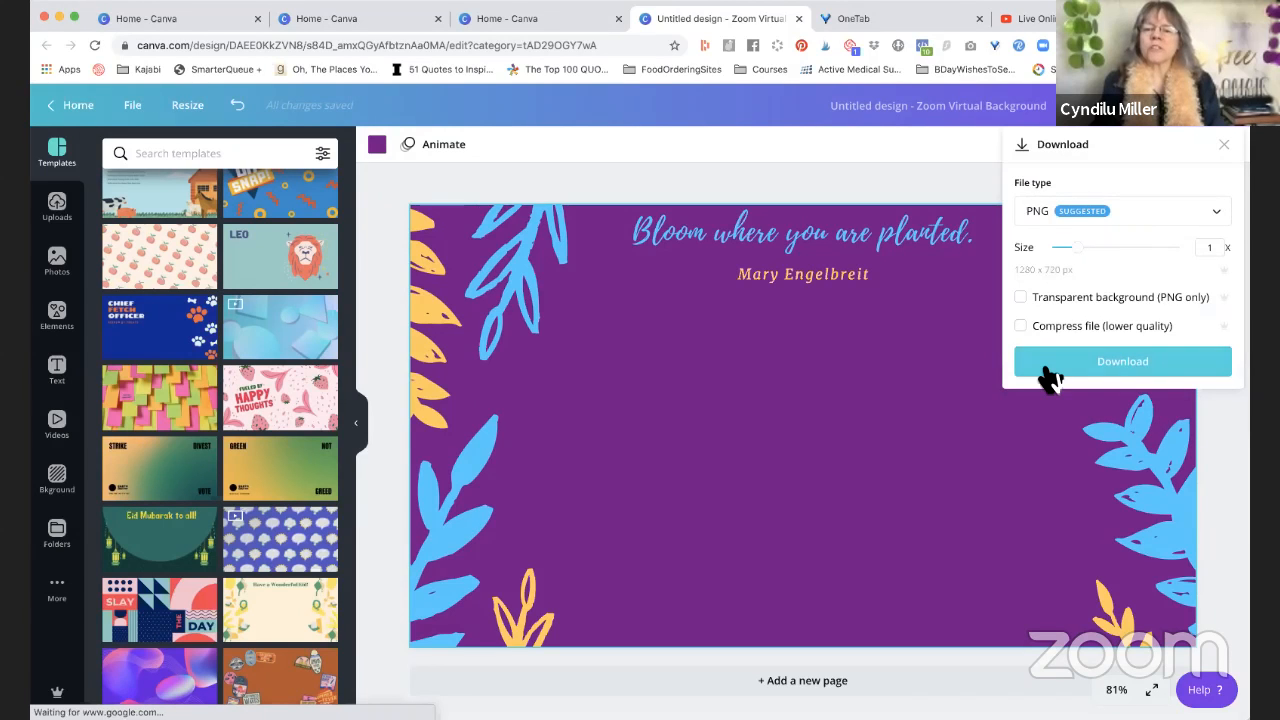
{"action": "left_click", "coordinate": [1048, 375]}
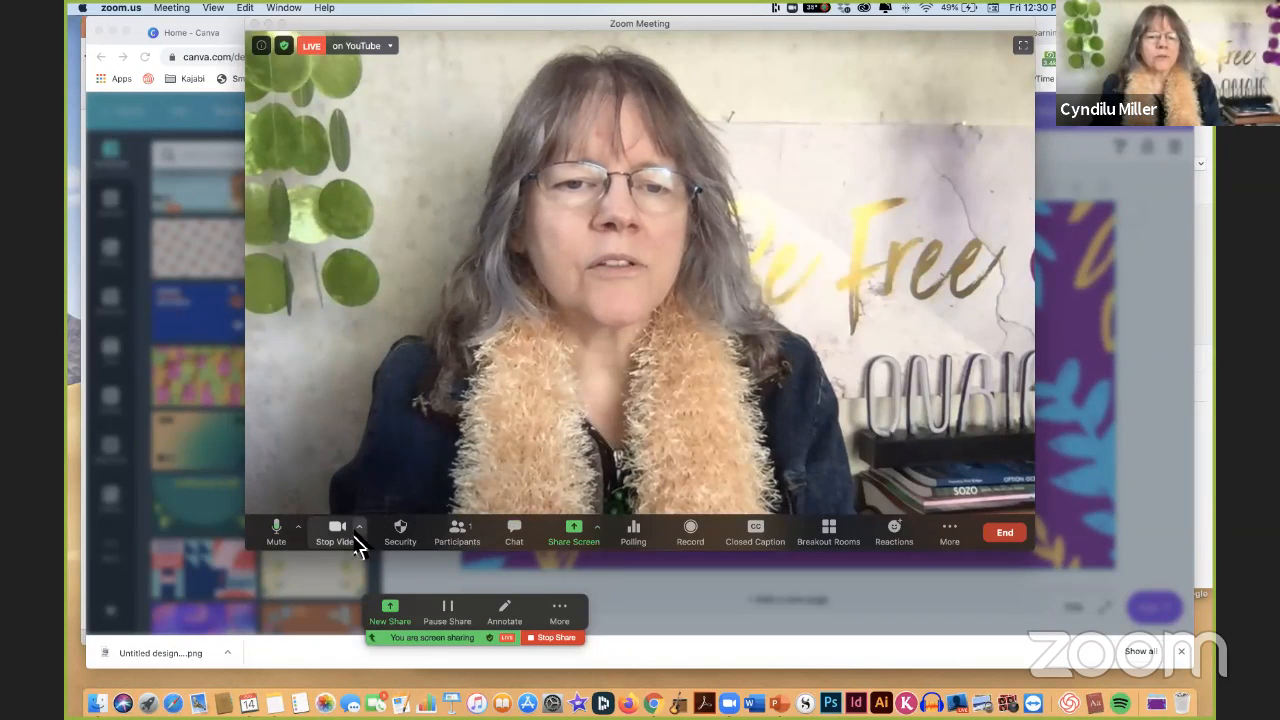
- In the Zoom meeting, add "Untitled design (1).png" from Downloads as a new virtual background image
{"action": "left_click", "coordinate": [361, 530]}
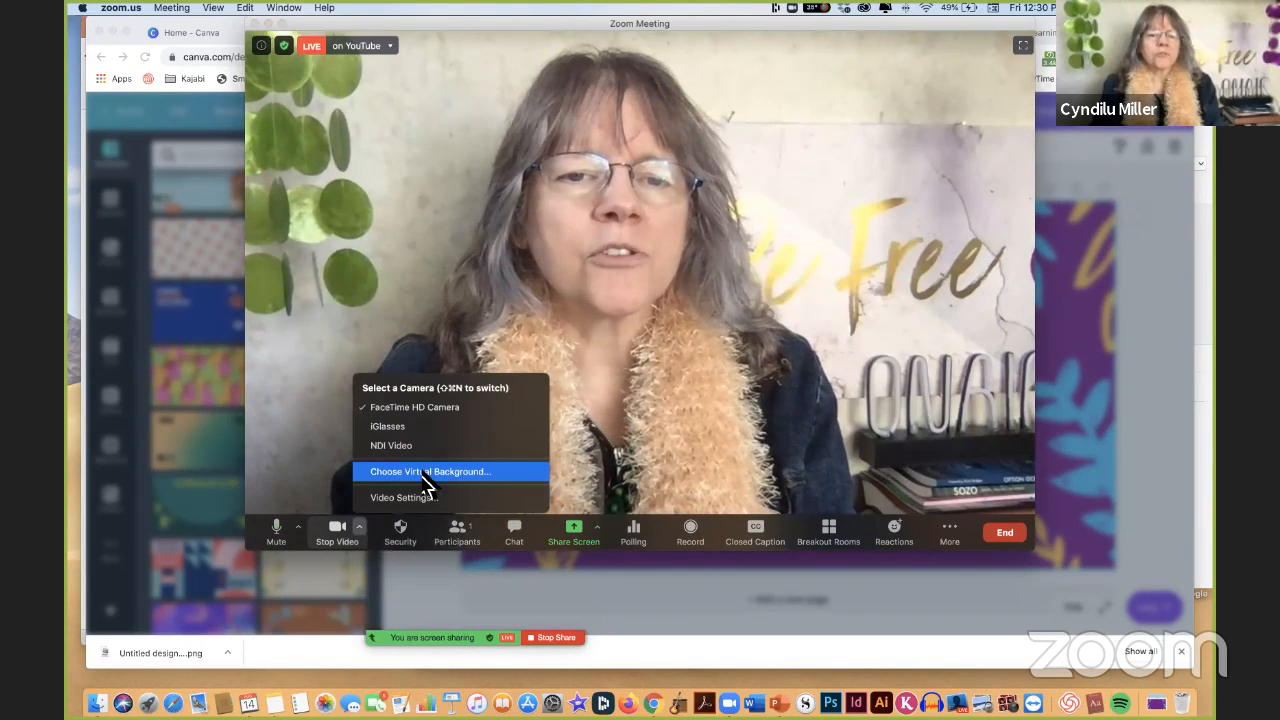
{"action": "left_click", "coordinate": [415, 472]}
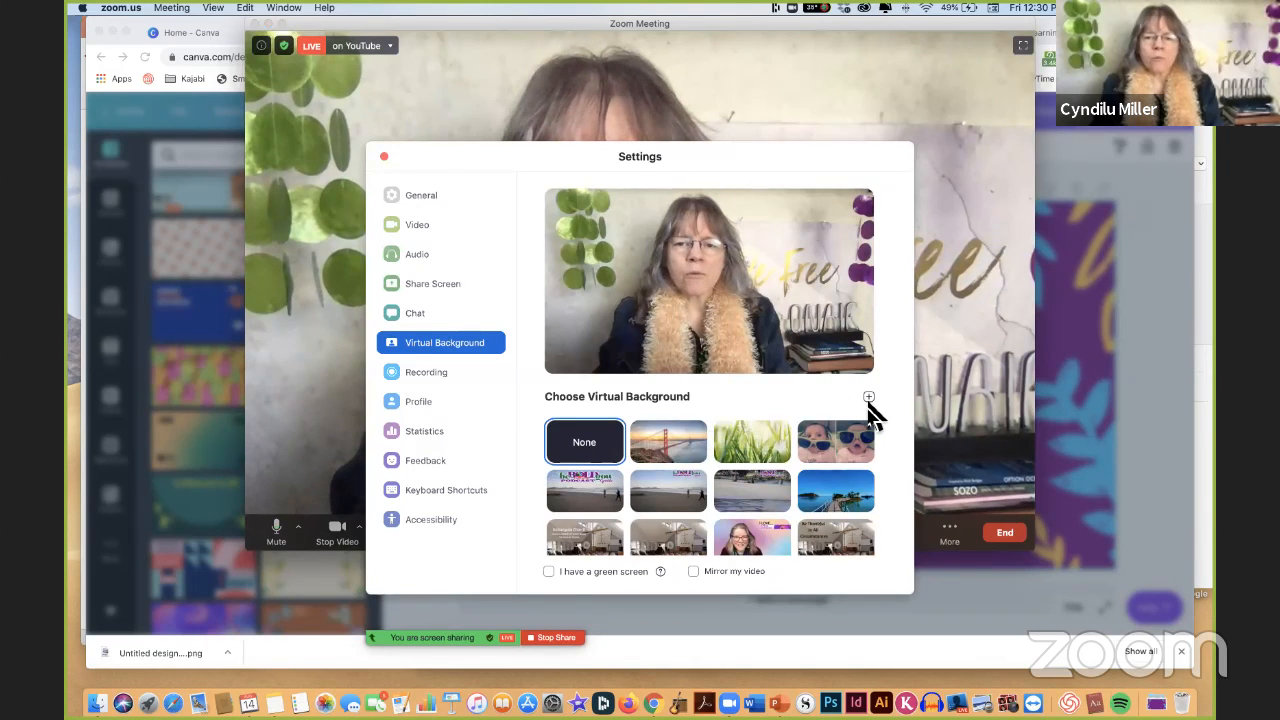
{"action": "left_click", "coordinate": [869, 398]}
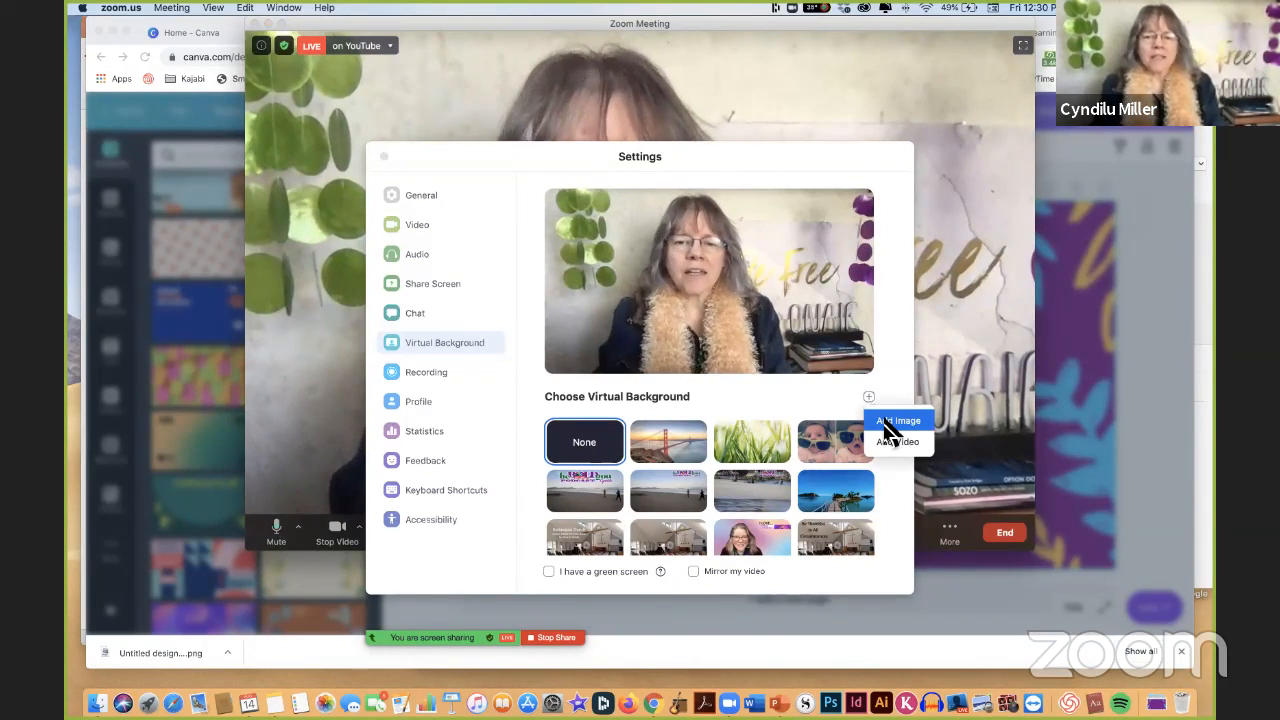
{"action": "left_click", "coordinate": [888, 428]}
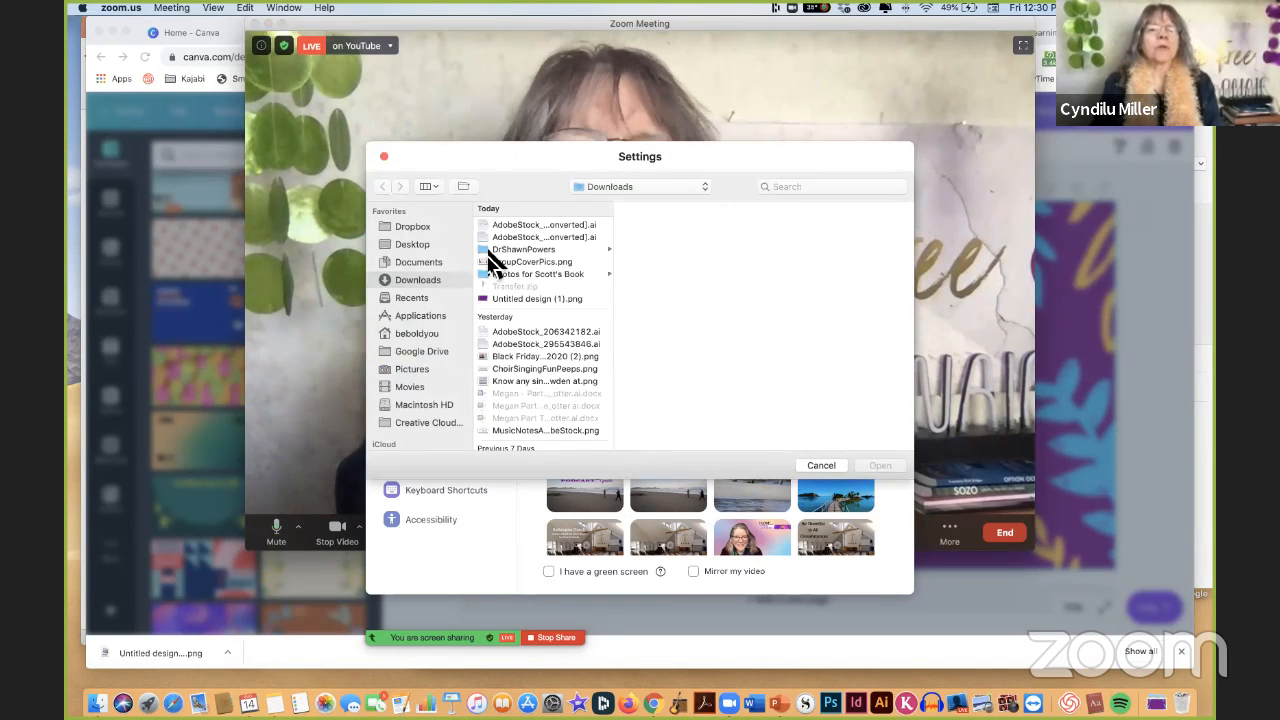
{"action": "left_click", "coordinate": [527, 303]}
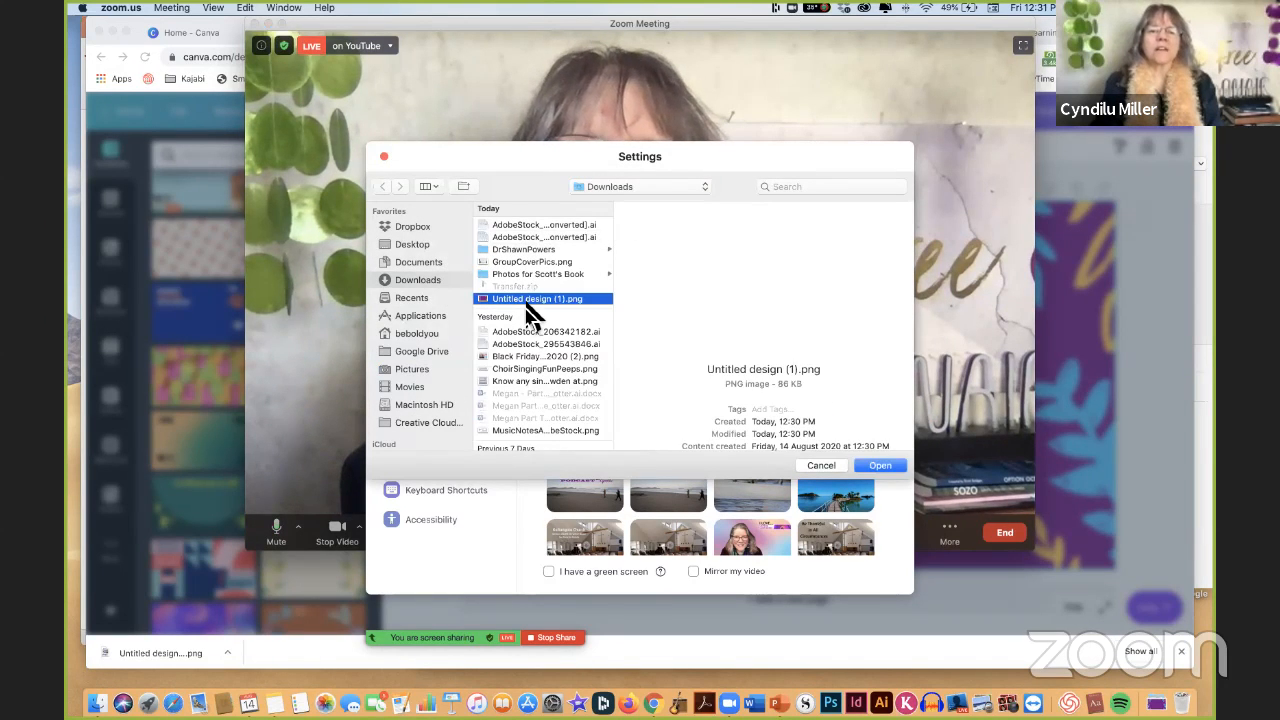
{"action": "left_click", "coordinate": [879, 466]}
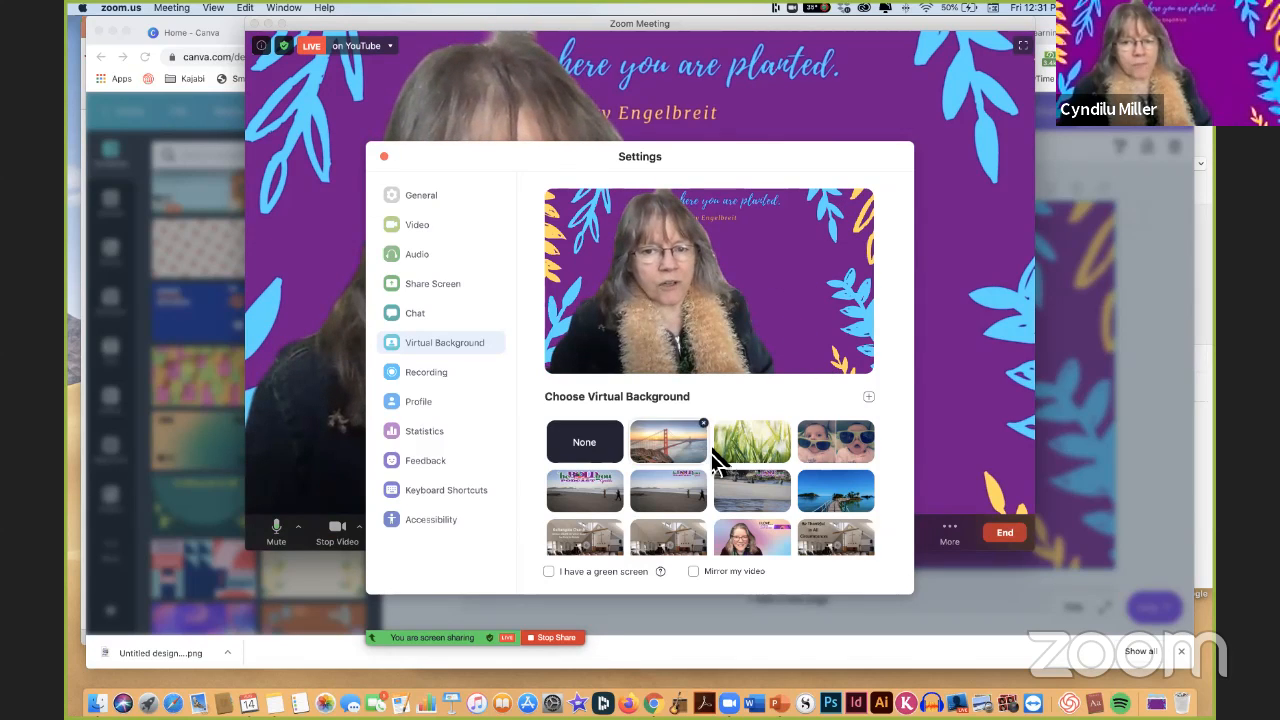
- Try the "Black Friday Challenge 2020" virtual background and switch to the orange brick "Learning Can Be FUN" one
{"action": "scroll", "coordinate": [722, 460], "scroll_direction": "down", "scroll_amount": 5}
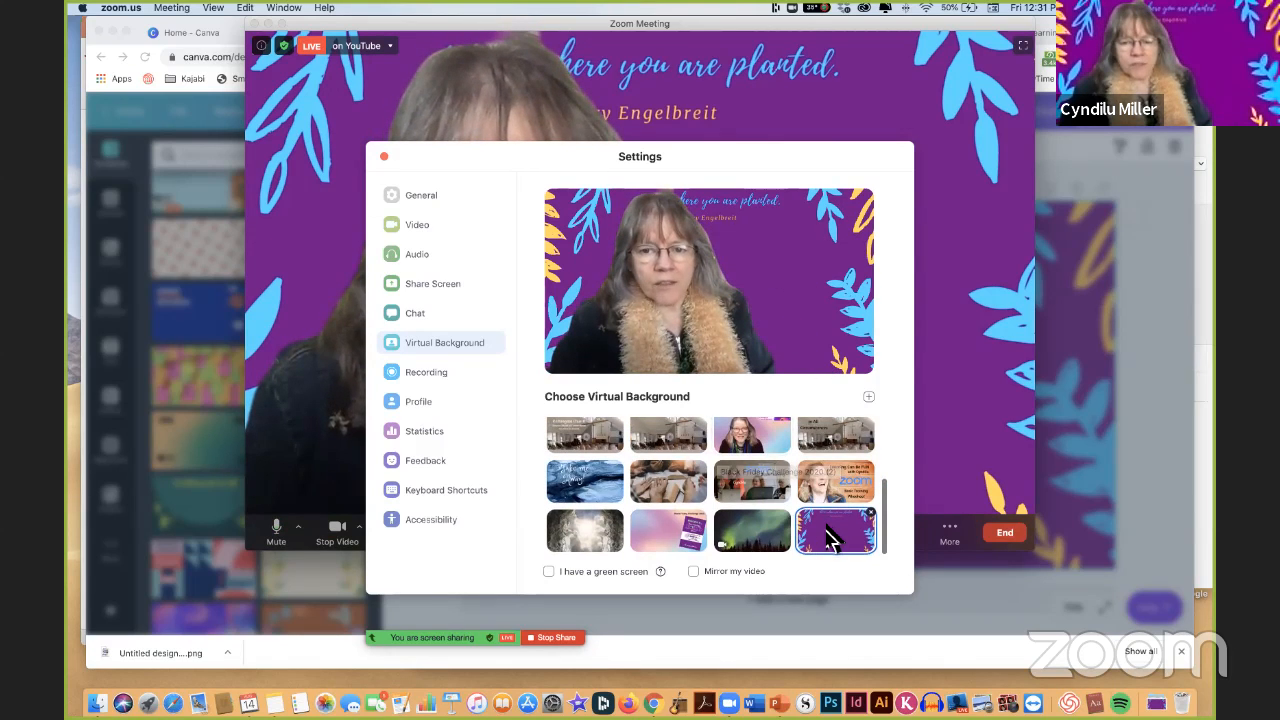
{"action": "left_click", "coordinate": [688, 548]}
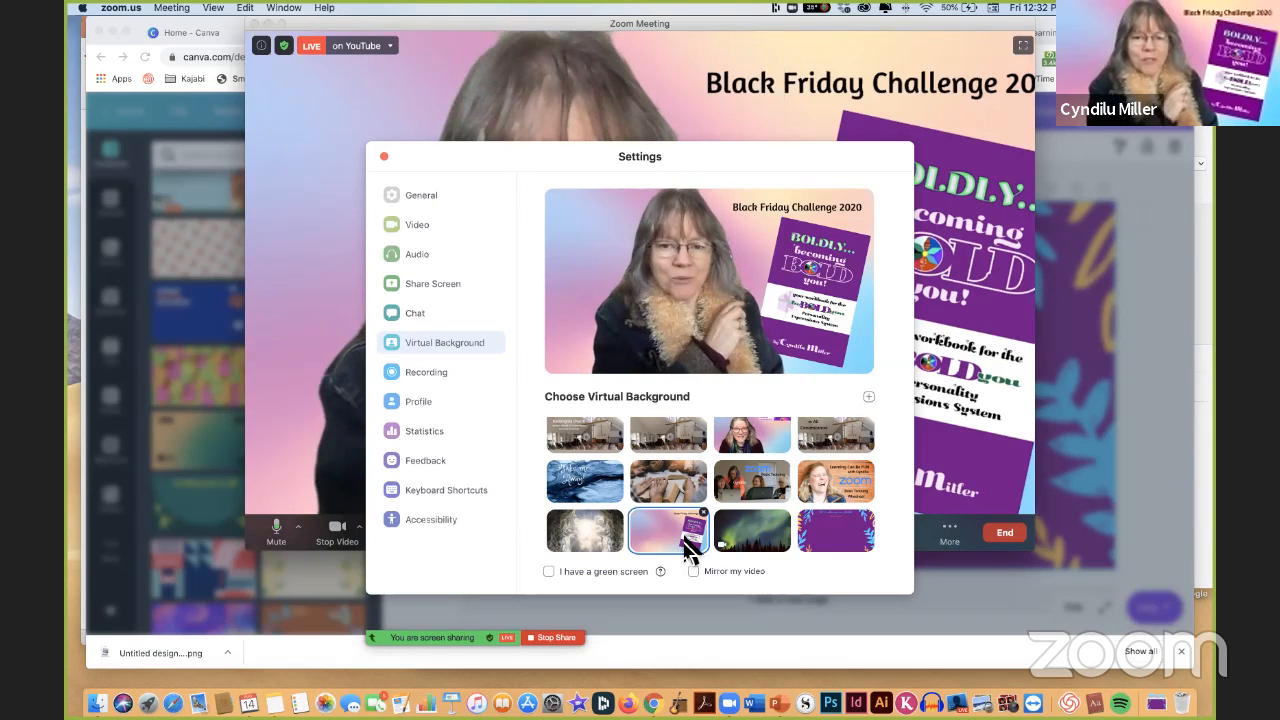
{"action": "scroll", "coordinate": [686, 548], "scroll_direction": "up", "scroll_amount": 2}
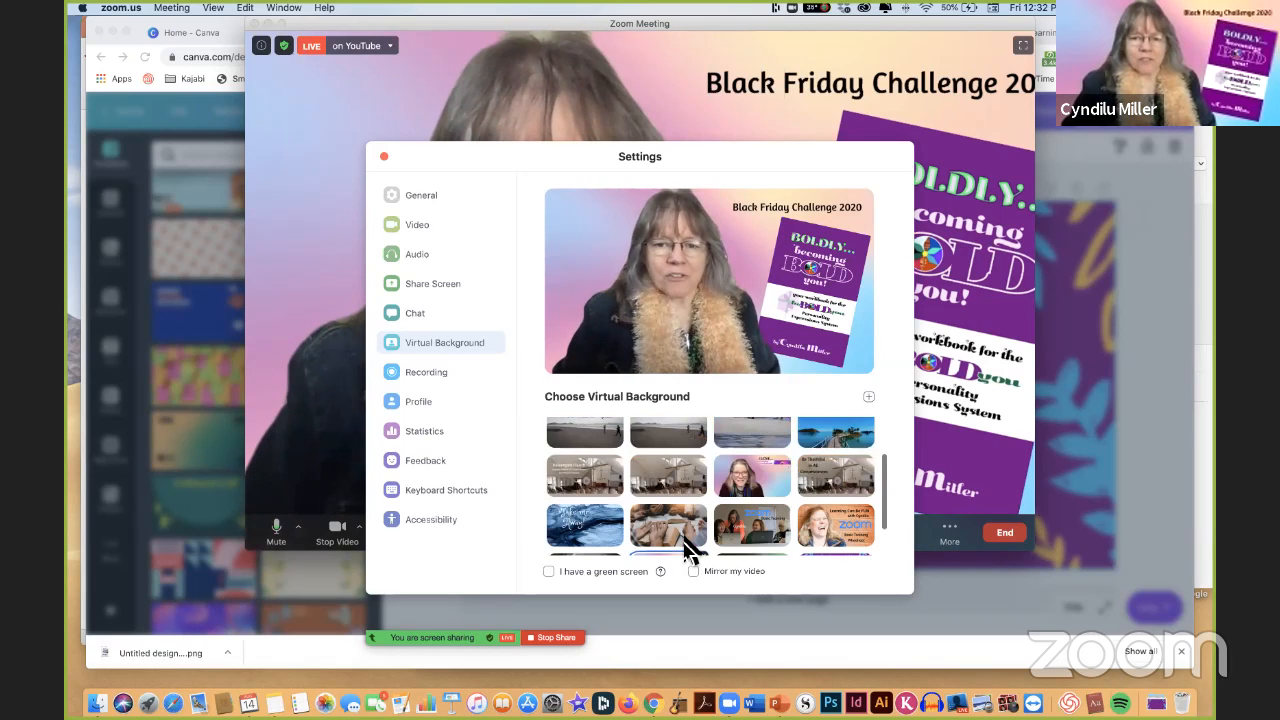
{"action": "scroll", "coordinate": [686, 545], "scroll_direction": "up", "scroll_amount": 2}
{"action": "scroll", "coordinate": [686, 540], "scroll_direction": "down", "scroll_amount": 5}
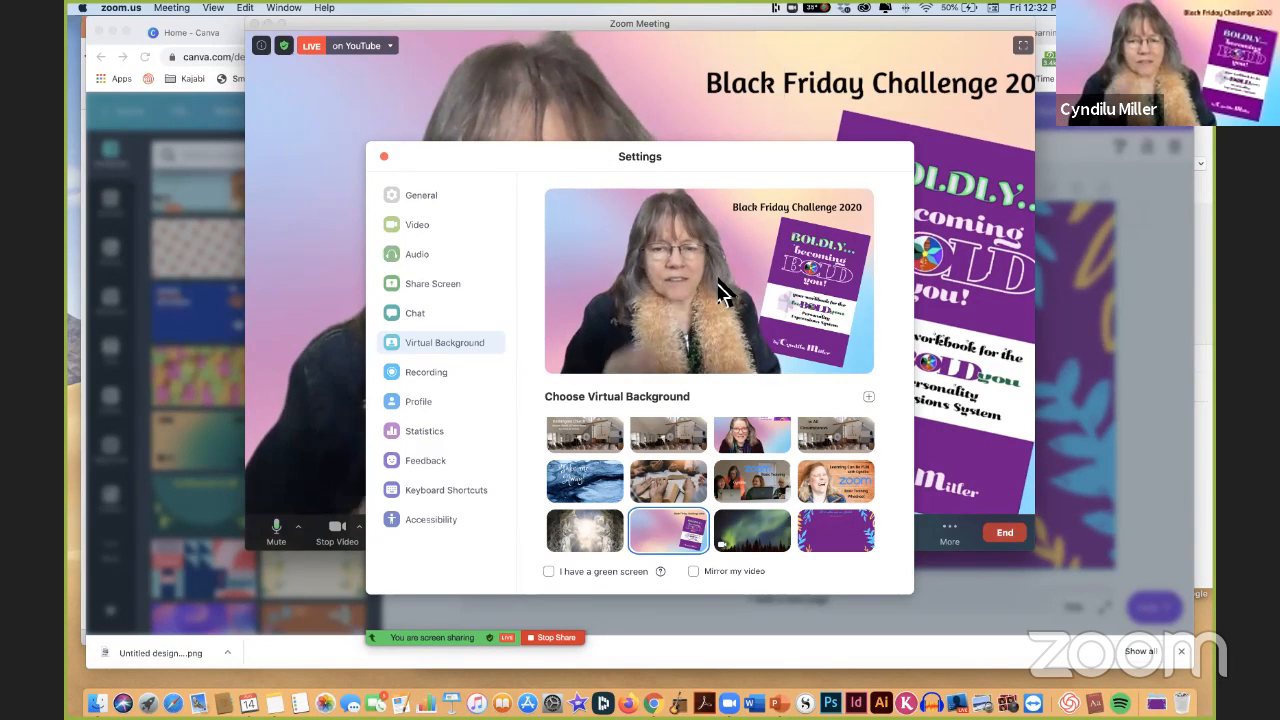
{"action": "left_click", "coordinate": [836, 488]}
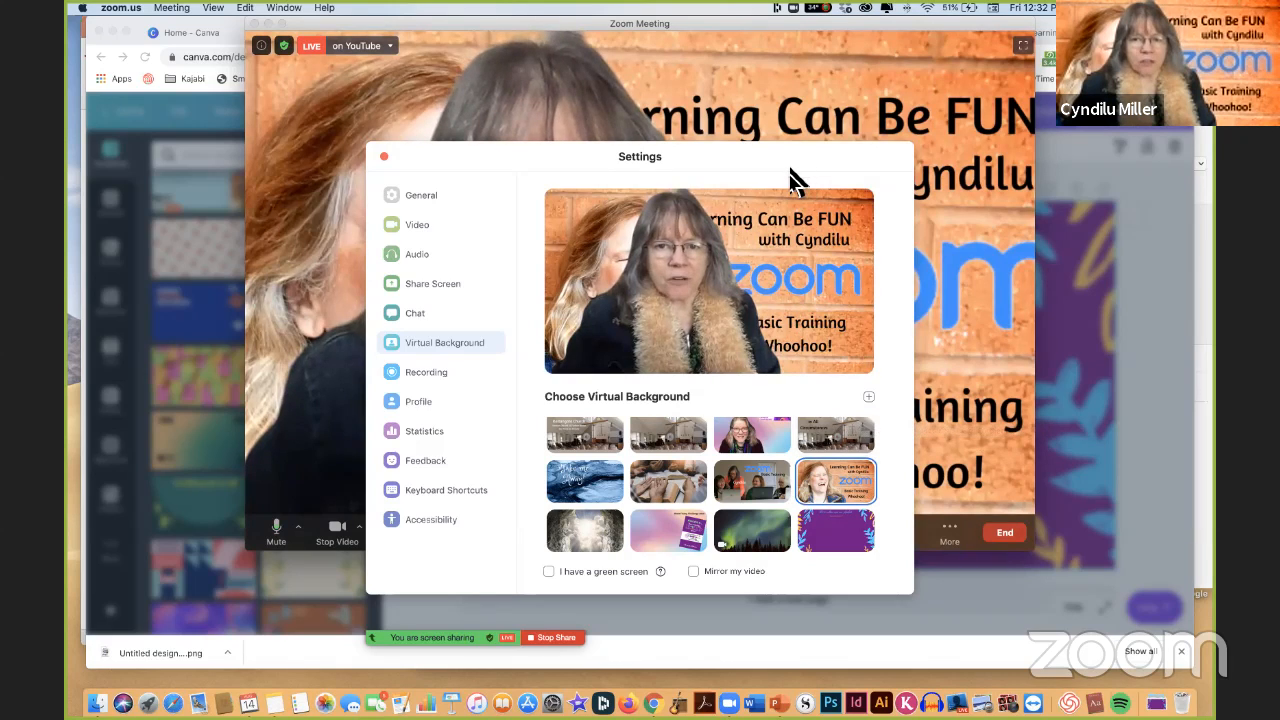
- Move the Settings window aside, and enlarge and reposition the Zoom meeting window to show more of the background
{"action": "left_click_drag", "start_coordinate": [794, 170], "coordinate": [472, 210]}
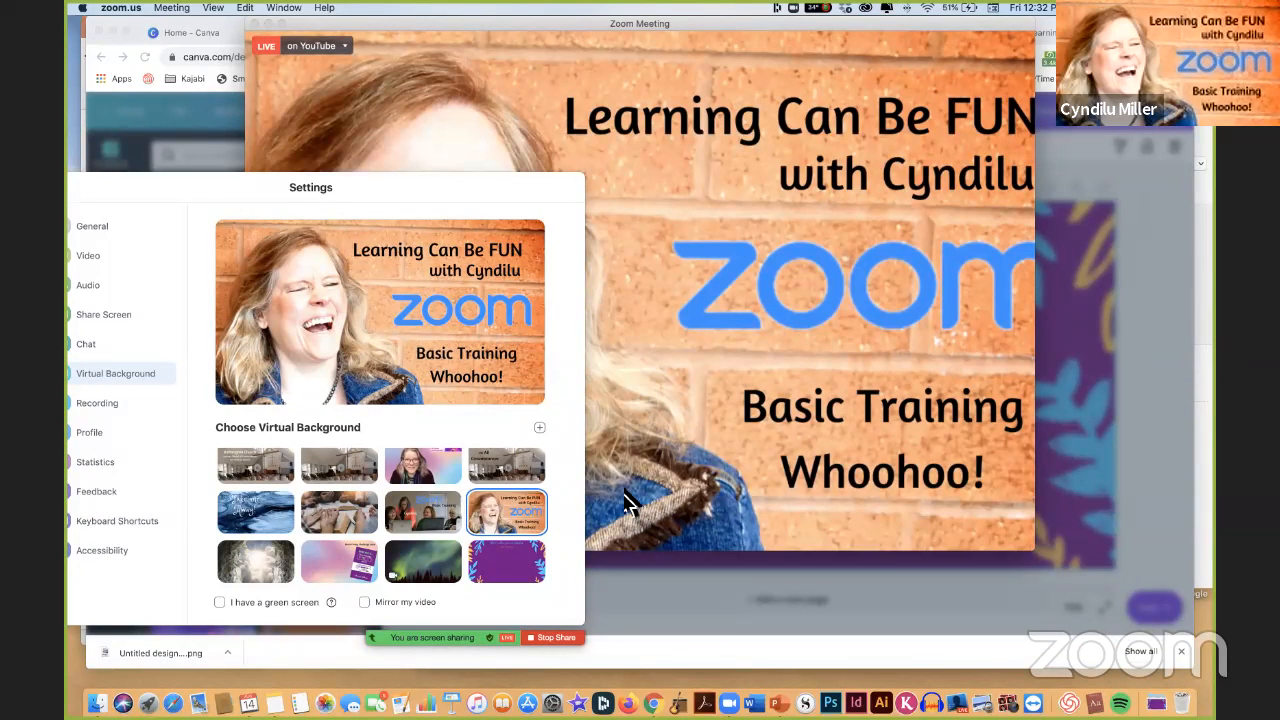
{"action": "mouse_move", "coordinate": [971, 571]}
{"action": "left_click_drag", "start_coordinate": [1027, 557], "coordinate": [1216, 600]}
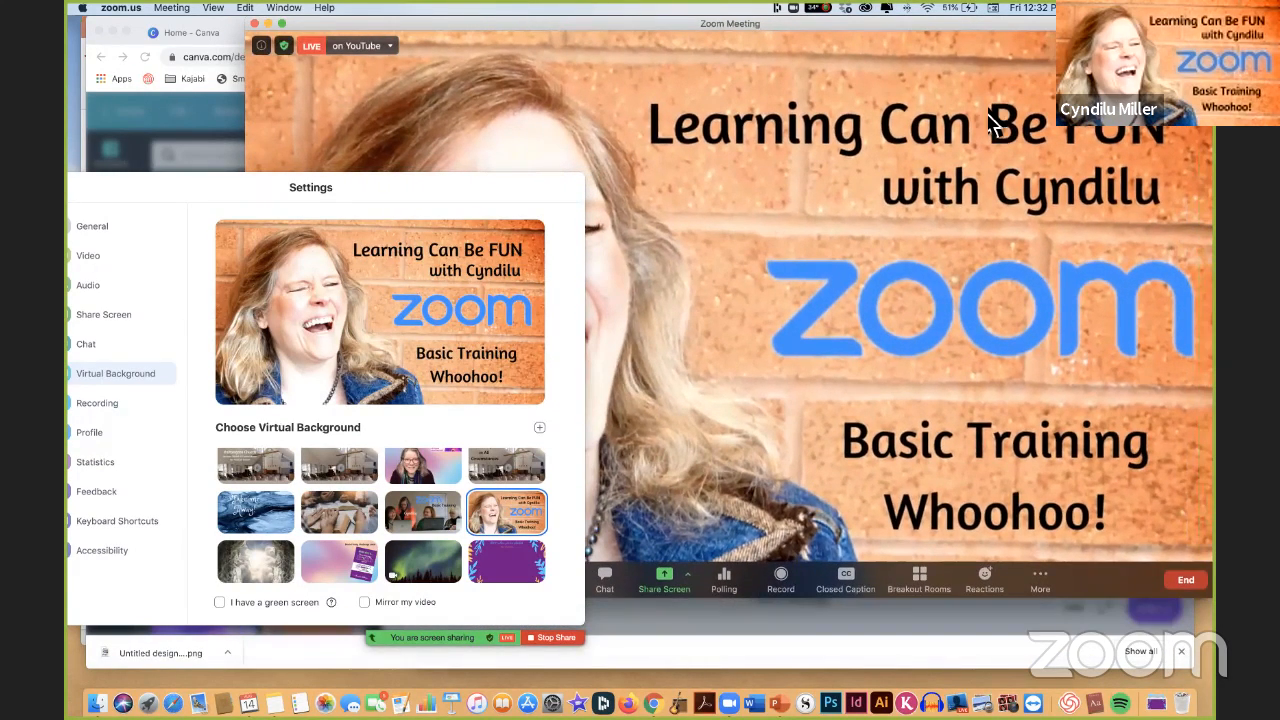
{"action": "left_click_drag", "start_coordinate": [988, 33], "coordinate": [905, 42]}
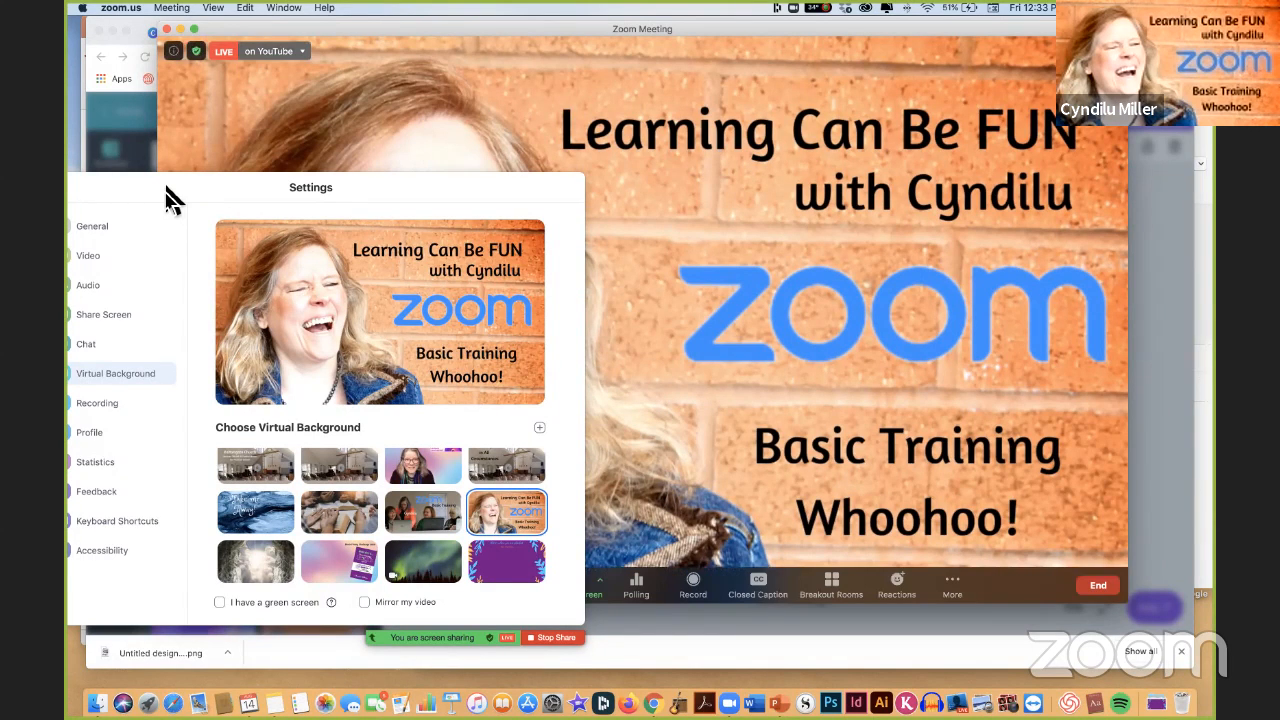
{"action": "left_click_drag", "start_coordinate": [170, 200], "coordinate": [306, 177]}
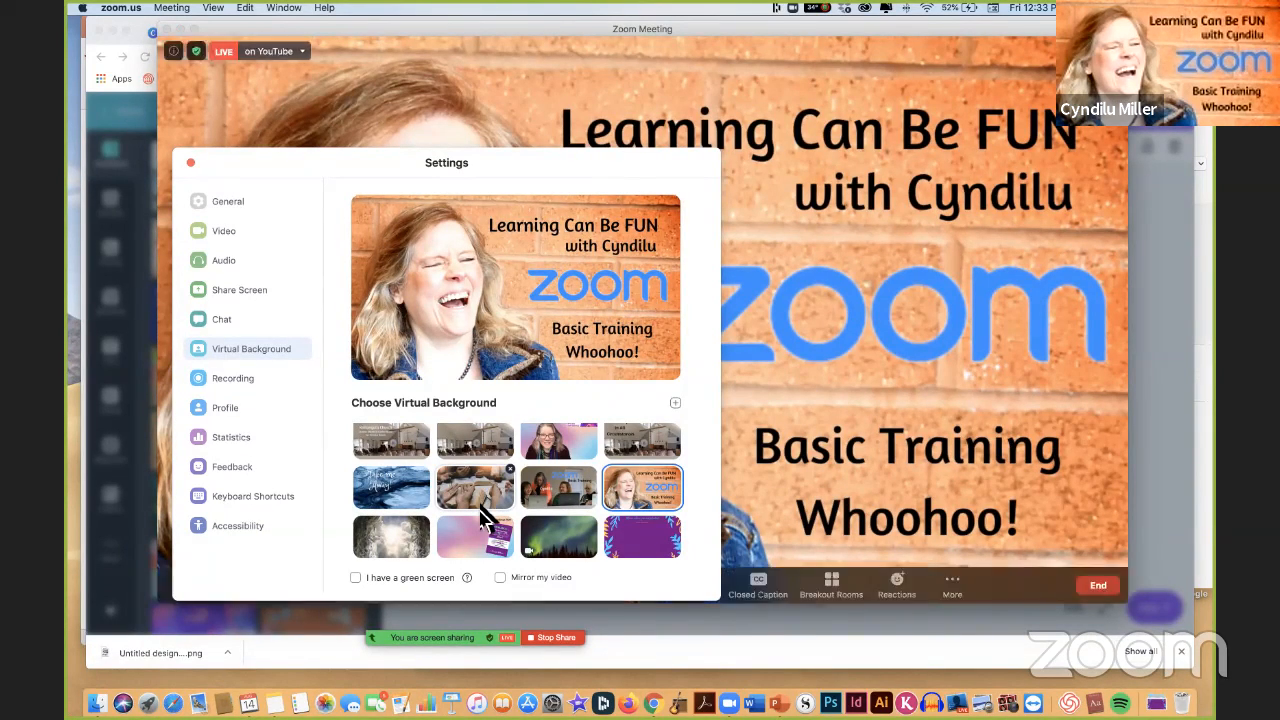
{"action": "left_click", "coordinate": [304, 201]}
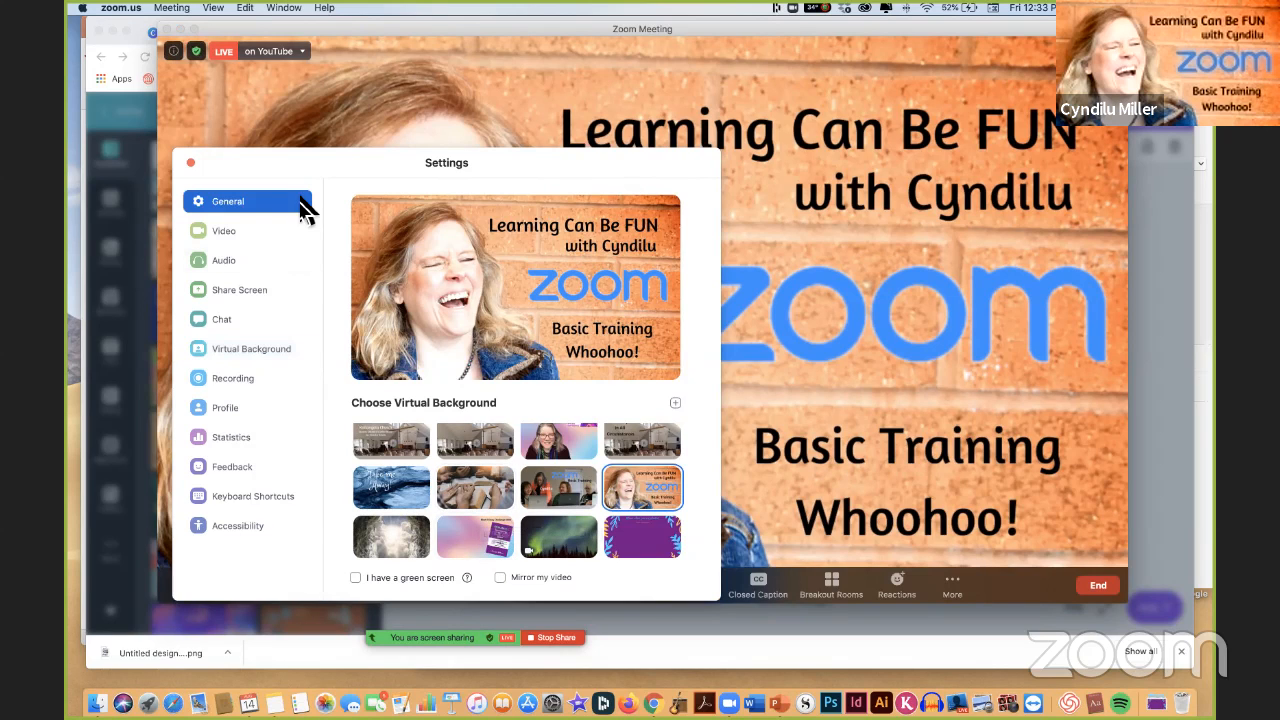
{"action": "left_click_drag", "start_coordinate": [337, 163], "coordinate": [195, 110]}
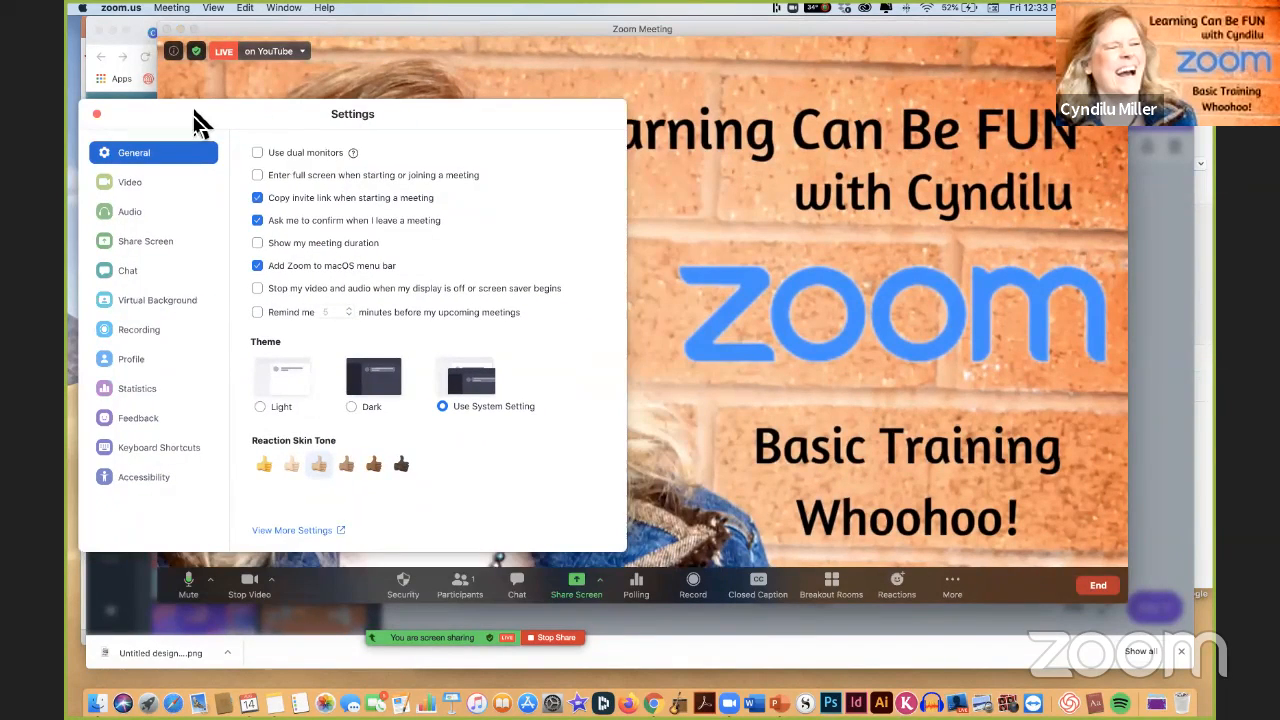
{"action": "left_click", "coordinate": [178, 246]}
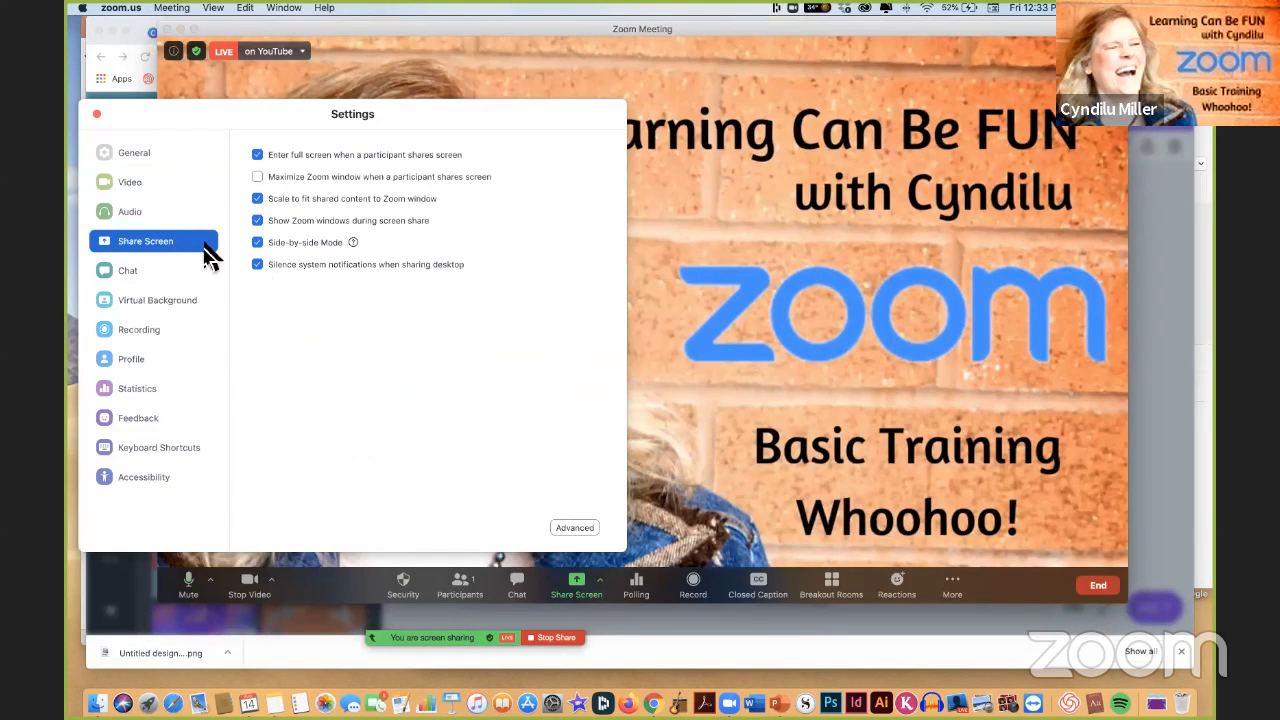
{"action": "left_click", "coordinate": [178, 300]}
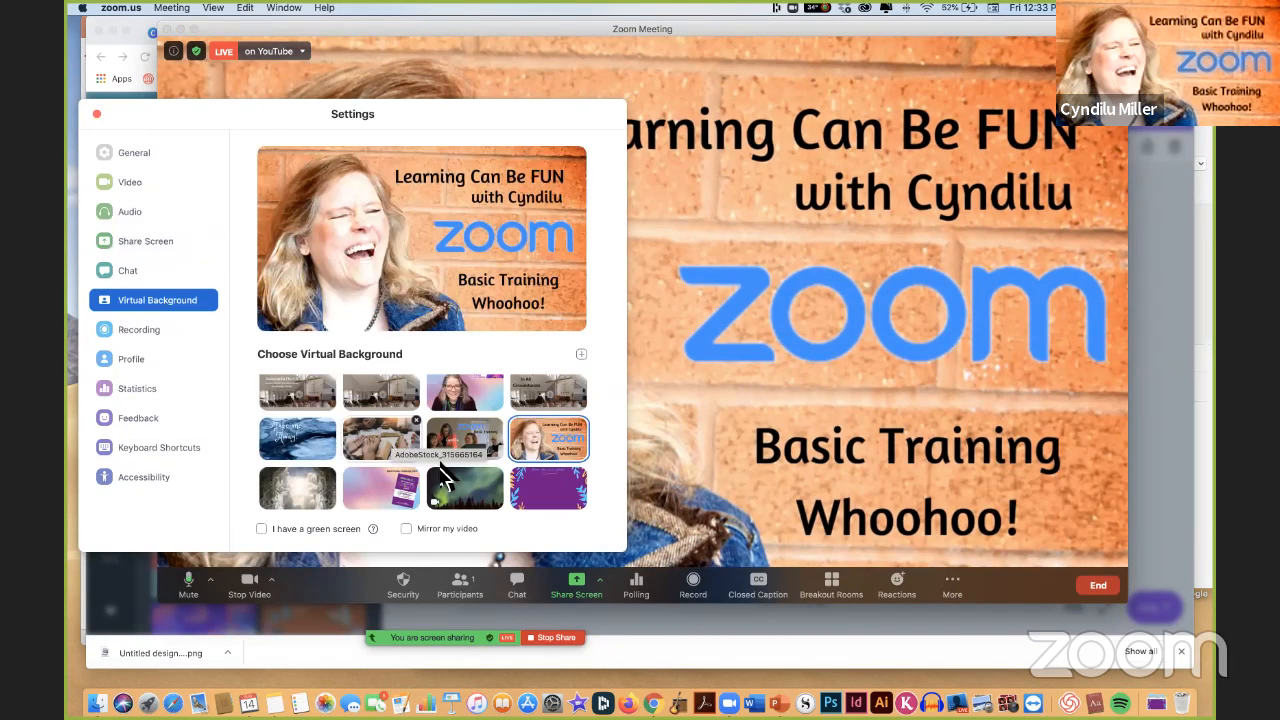
- Apply the virtual background of praying hands over open Bibles and move the Settings and meeting windows apart so both show
{"action": "left_click", "coordinate": [390, 452]}
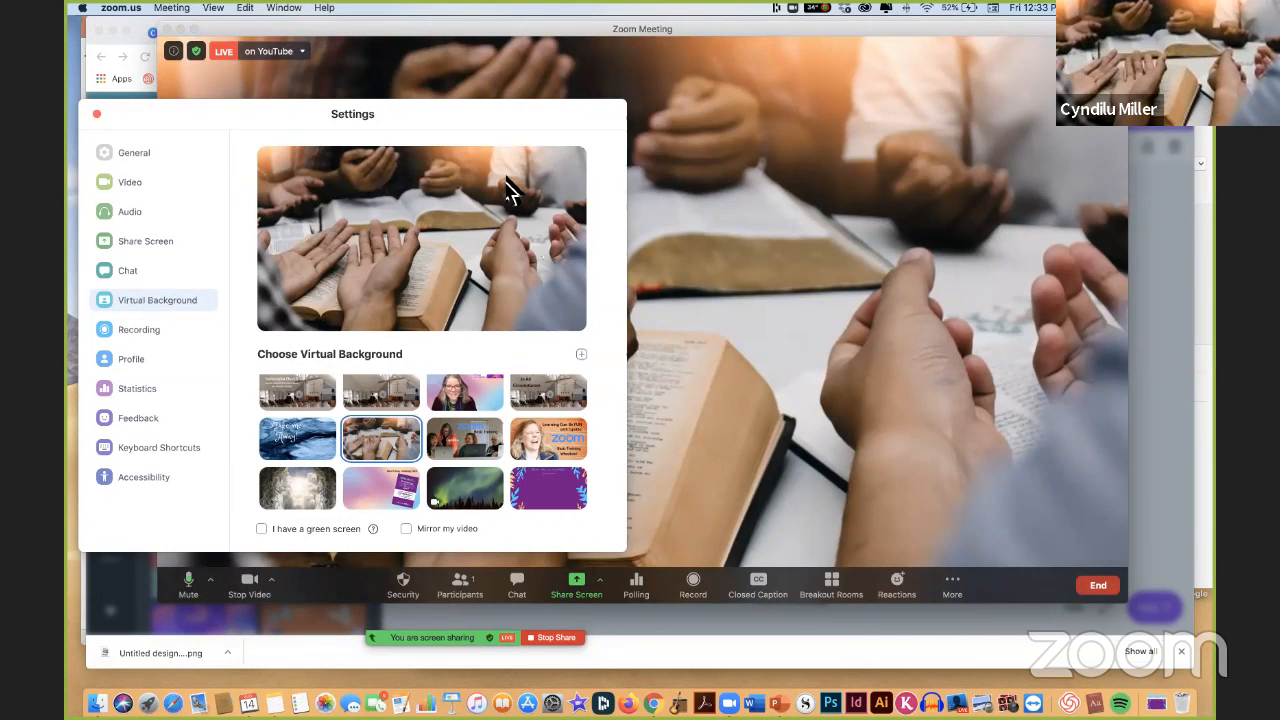
{"action": "left_click_drag", "start_coordinate": [455, 133], "coordinate": [491, 280]}
{"action": "left_click_drag", "start_coordinate": [927, 222], "coordinate": [1048, 246]}
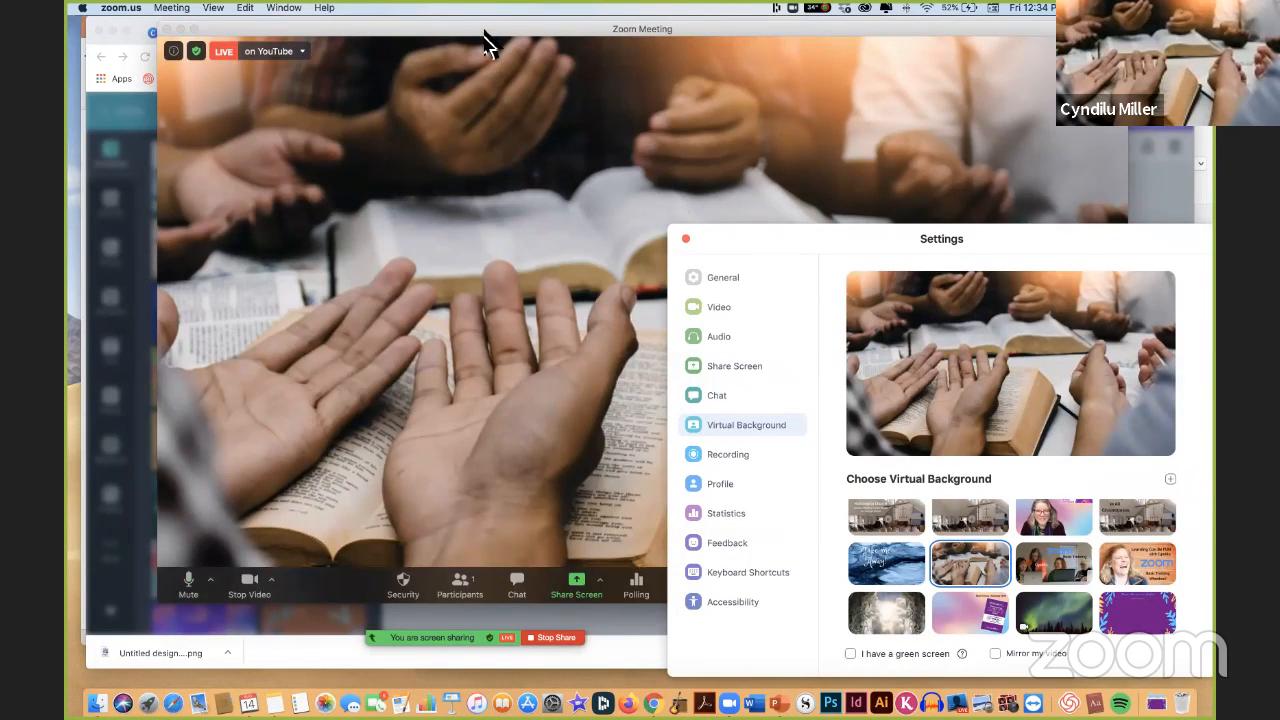
{"action": "left_click_drag", "start_coordinate": [486, 30], "coordinate": [392, 28]}
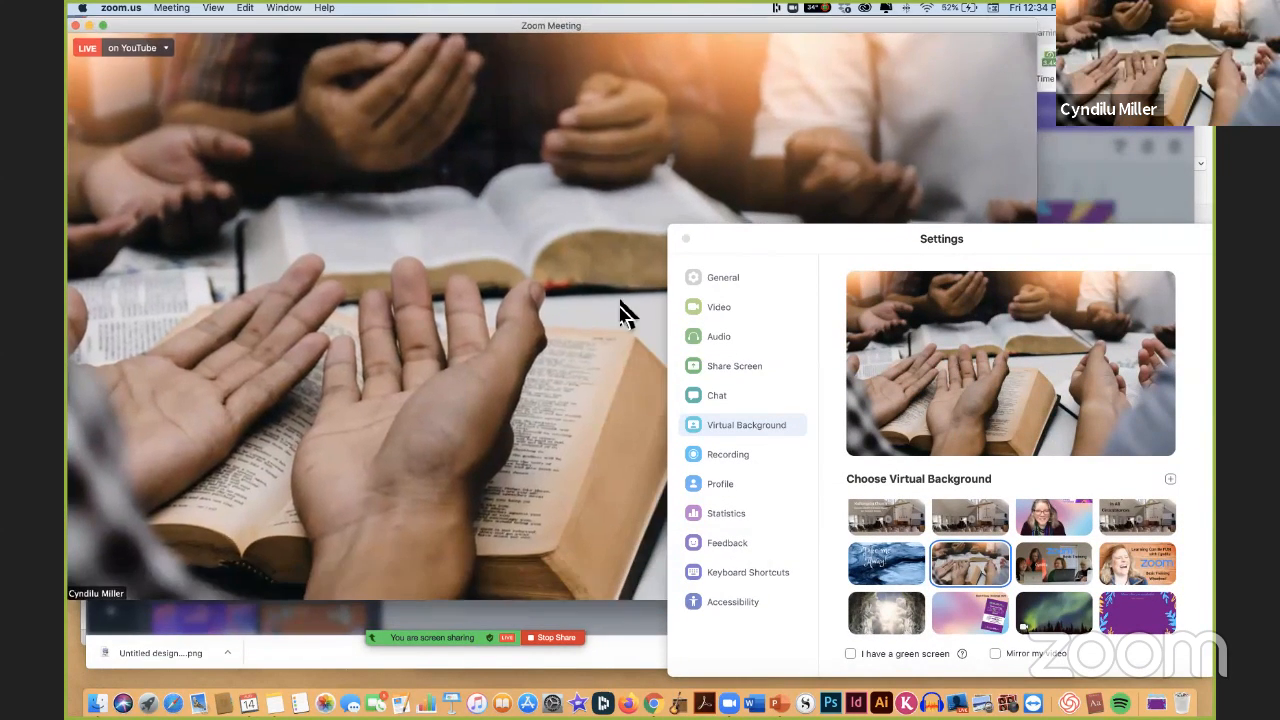
- Try the empty-tomb, praying-hands and plain church virtual backgrounds, plus the "Kaitangata Church" and "Be Thankful in All Circumstances" versions
{"action": "left_click", "coordinate": [893, 617]}
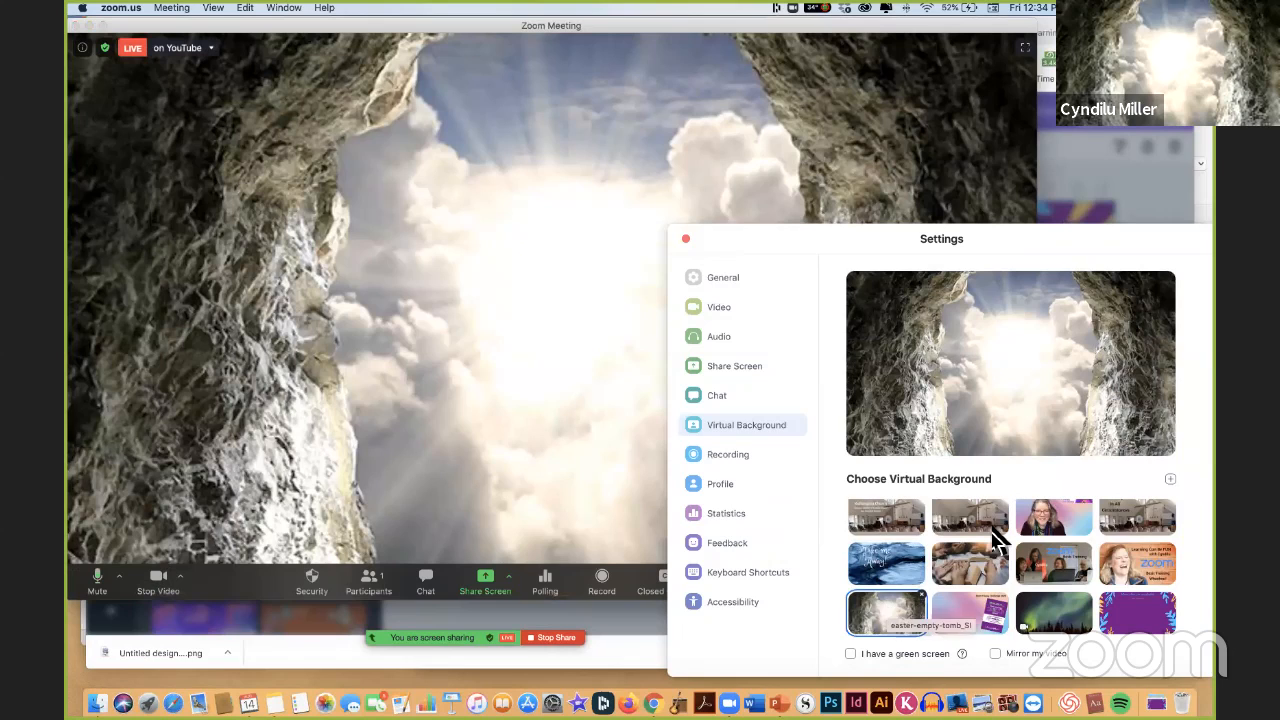
{"action": "left_click", "coordinate": [963, 585]}
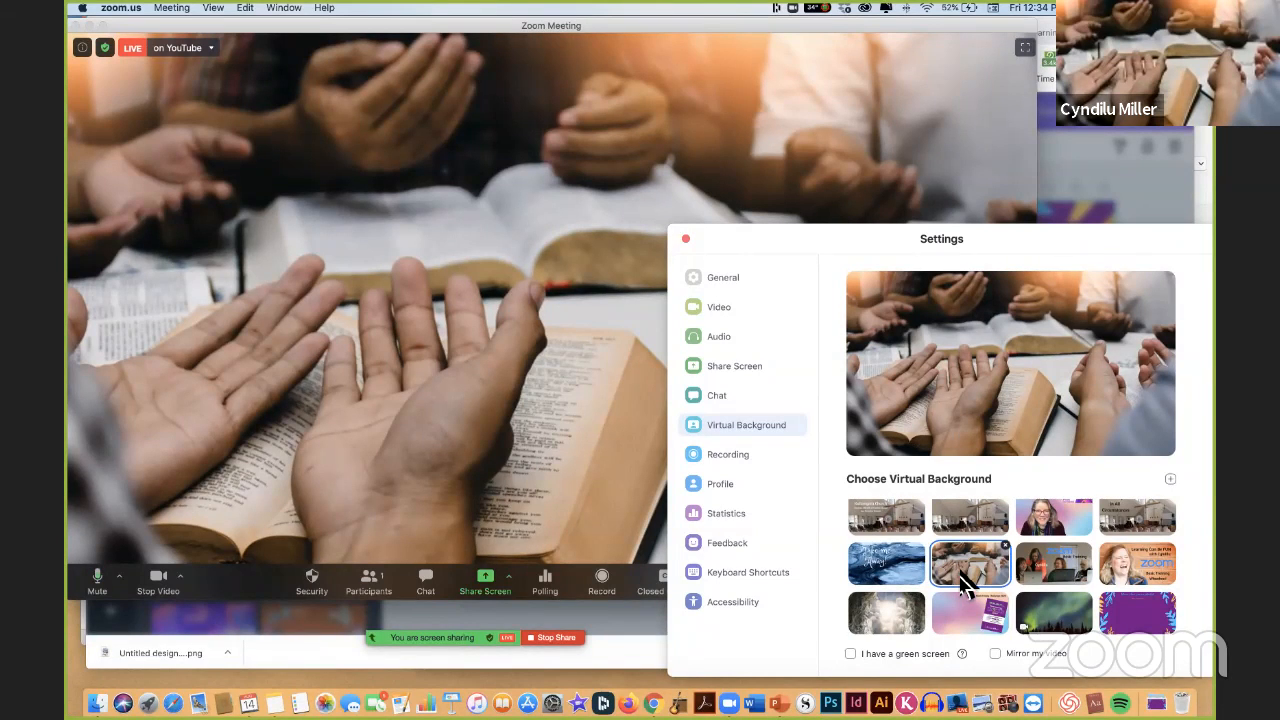
{"action": "left_click", "coordinate": [983, 530]}
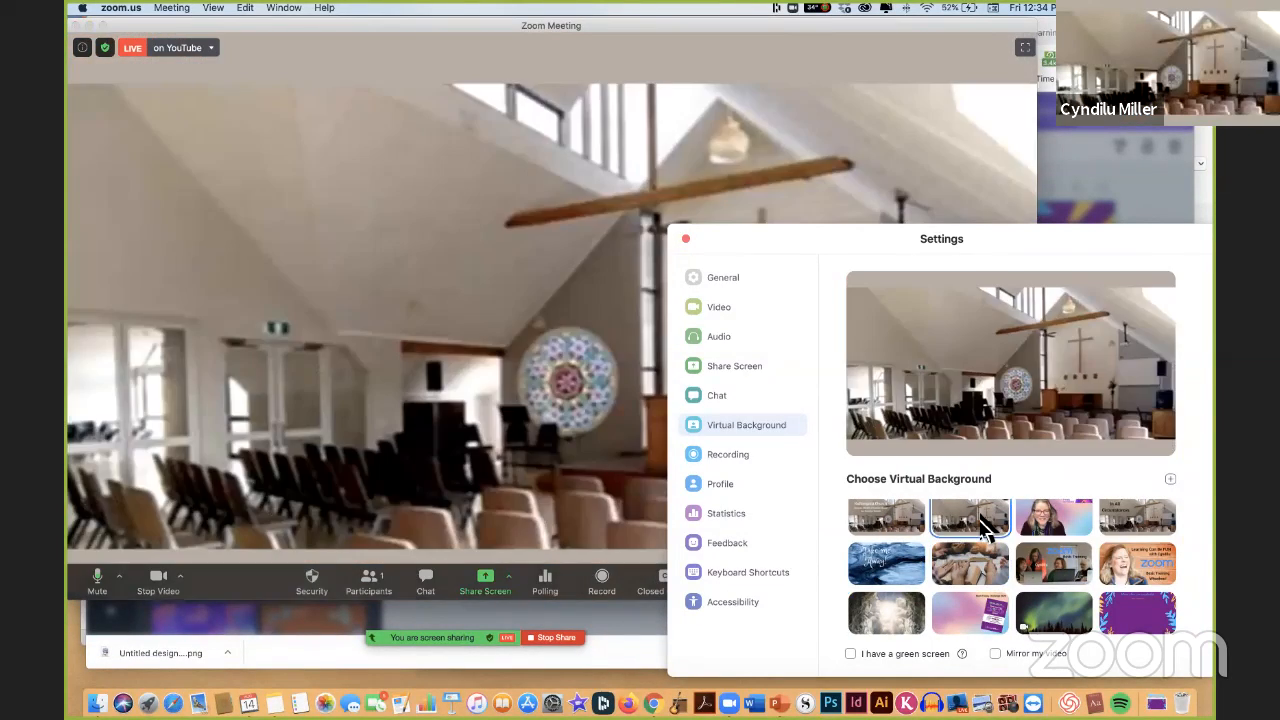
{"action": "left_click", "coordinate": [885, 525]}
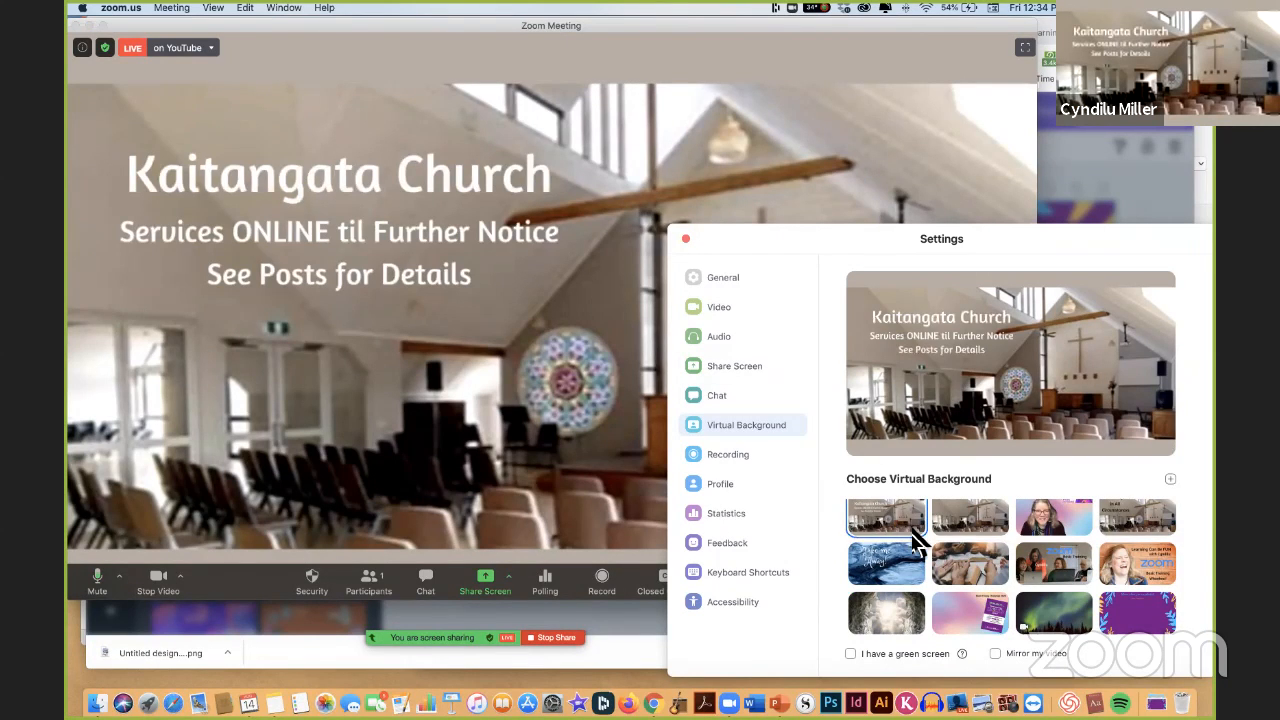
{"action": "scroll", "coordinate": [914, 540], "scroll_direction": "up", "scroll_amount": 5}
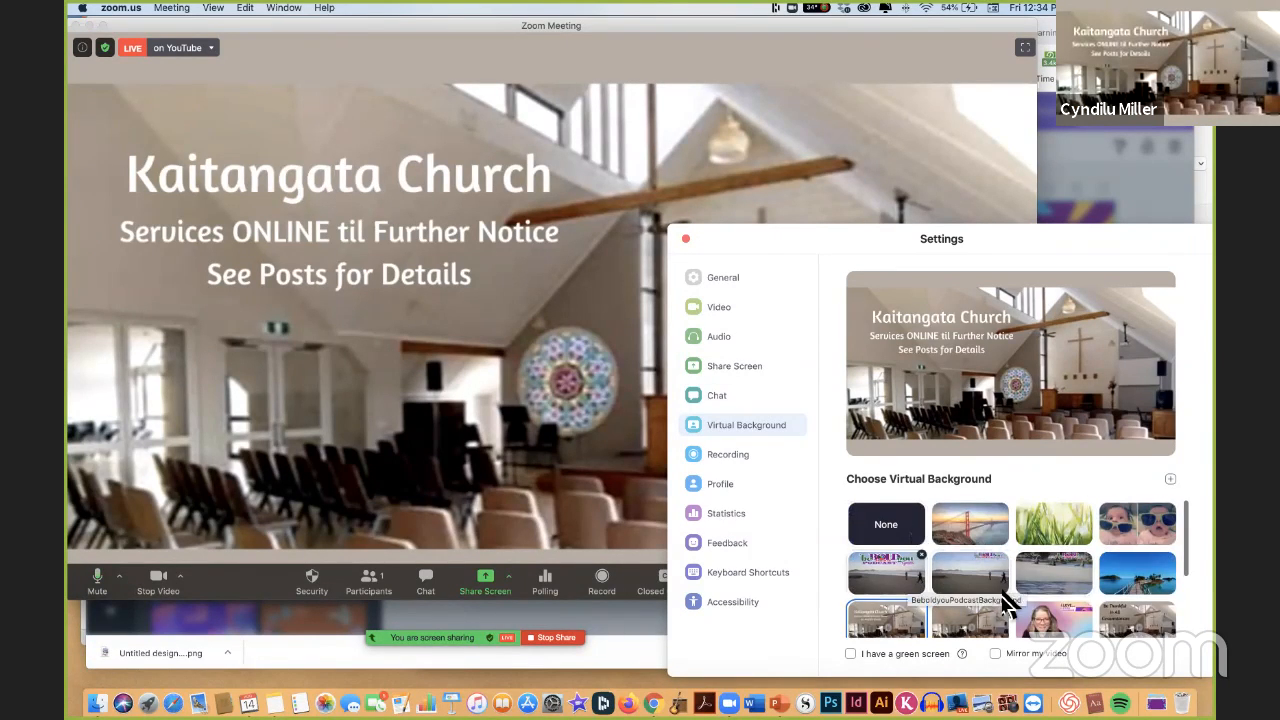
{"action": "scroll", "coordinate": [1006, 602], "scroll_direction": "down", "scroll_amount": 2}
{"action": "left_click", "coordinate": [1134, 582]}
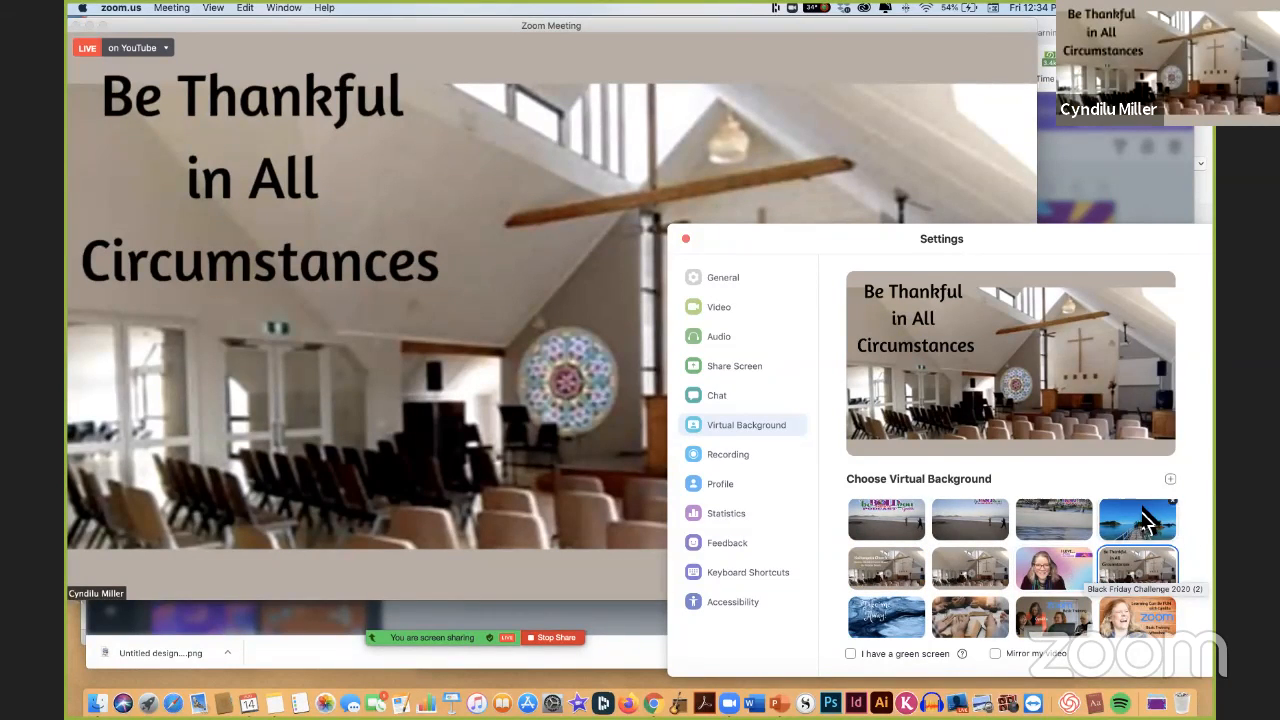
- Apply the "be BOLD you OnAir Podcast" virtual background with seals on the beach and close the Settings window
{"action": "scroll", "coordinate": [1137, 560], "scroll_direction": "up", "scroll_amount": 2}
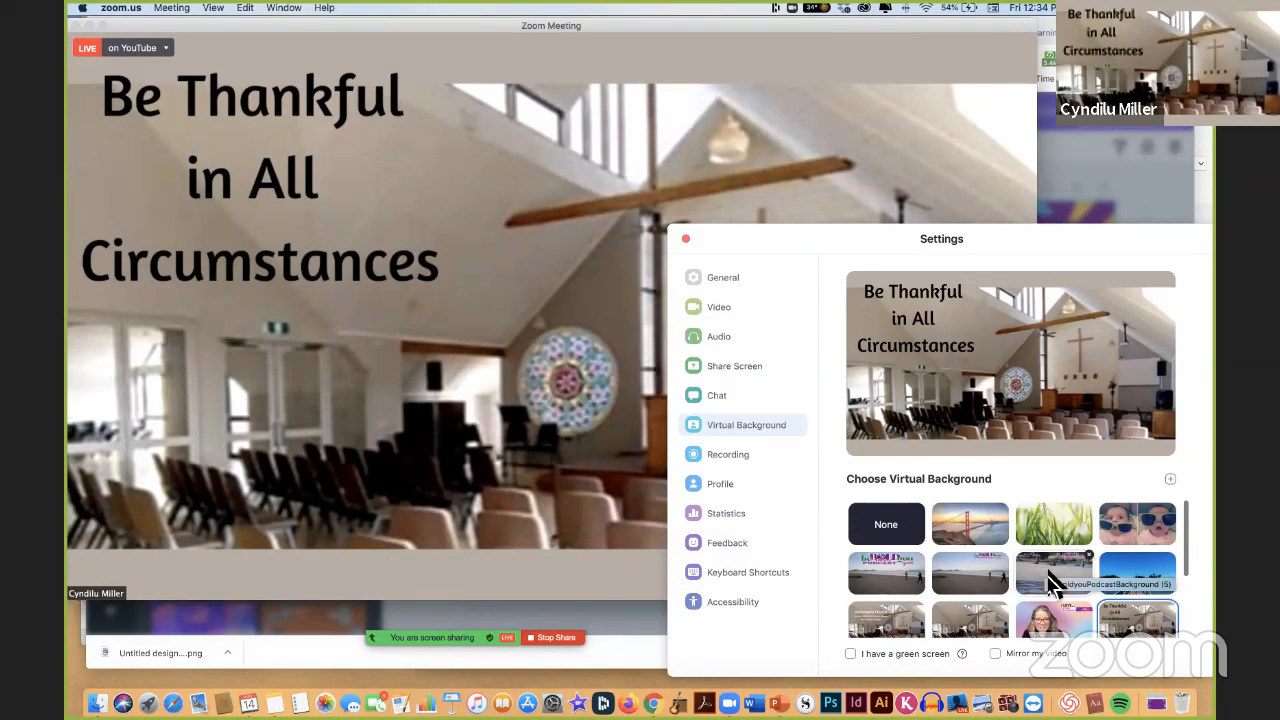
{"action": "left_click", "coordinate": [1051, 585]}
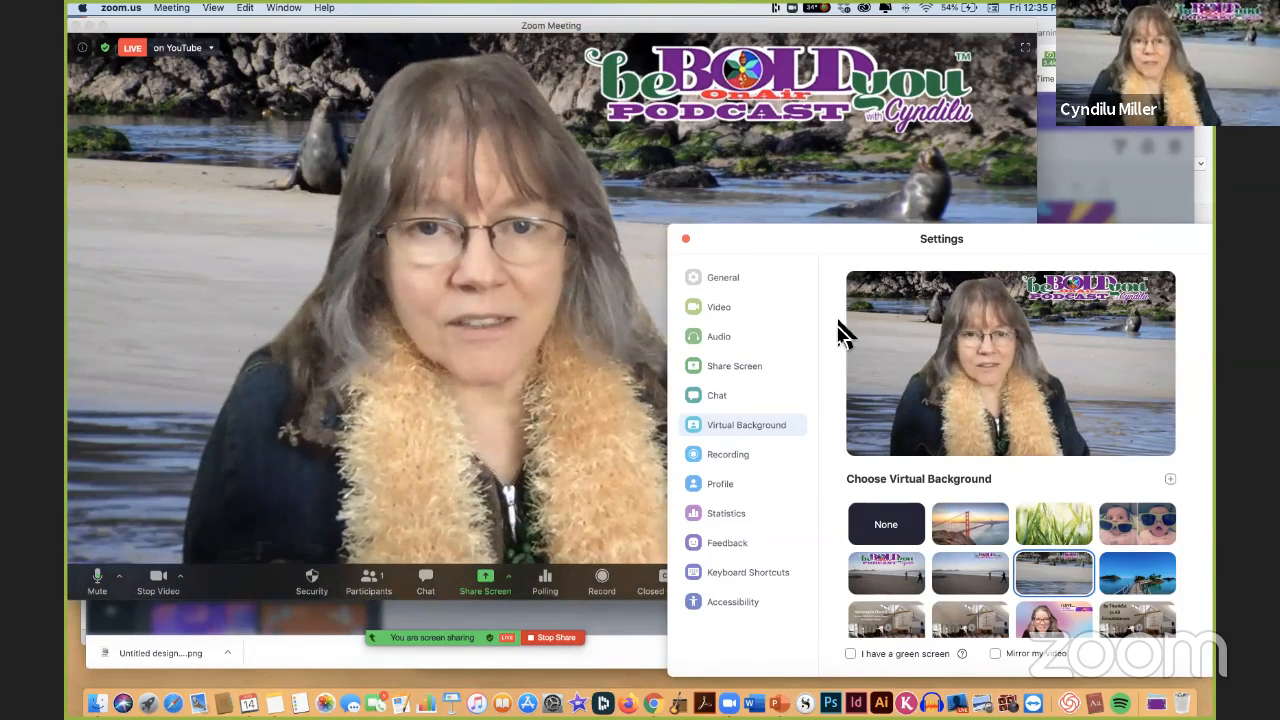
{"action": "left_click", "coordinate": [685, 240]}
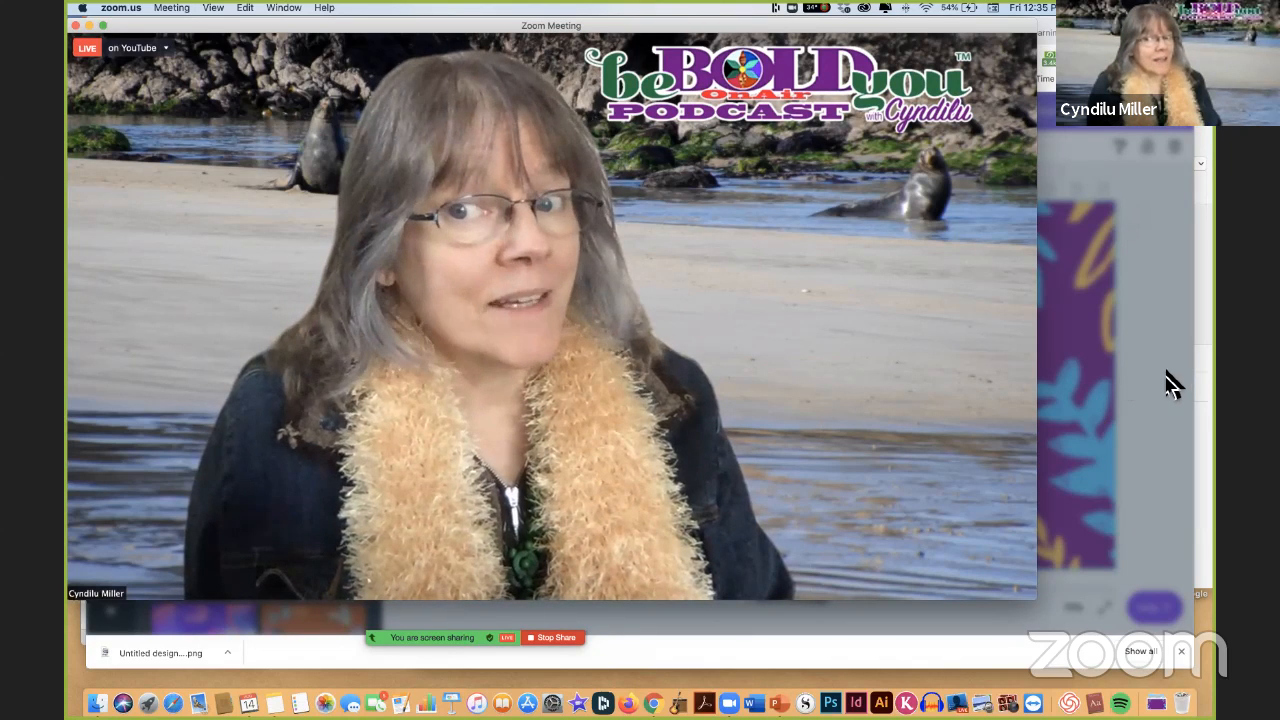
- Switch to the Canva design in Chrome and stop sharing the screen in the Zoom meeting
{"action": "key", "text": "super+Tab"}
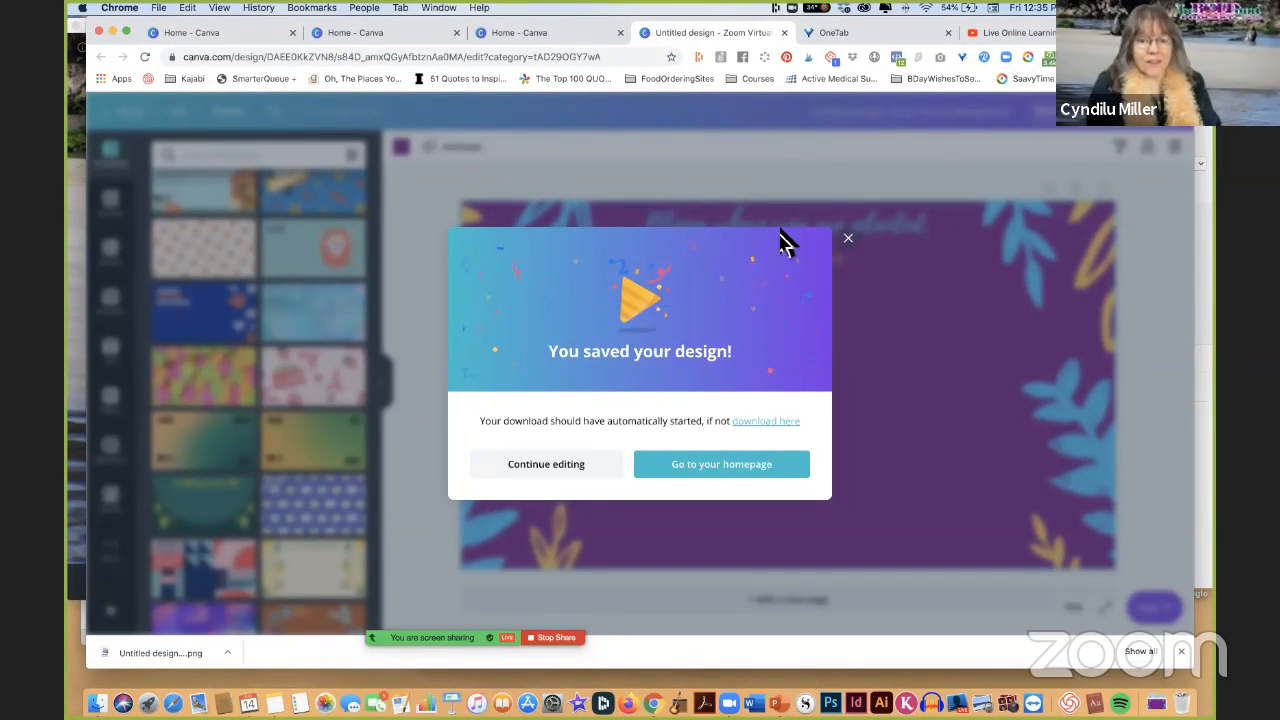
{"action": "left_click", "coordinate": [557, 638]}
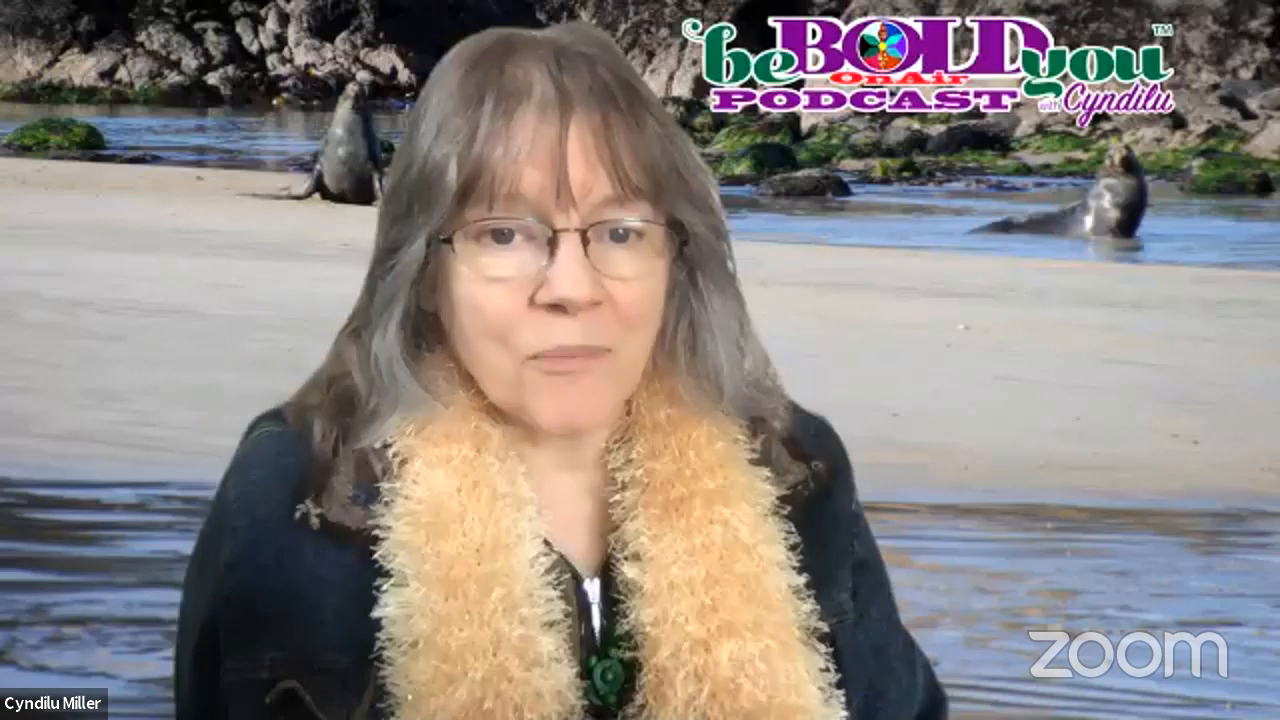